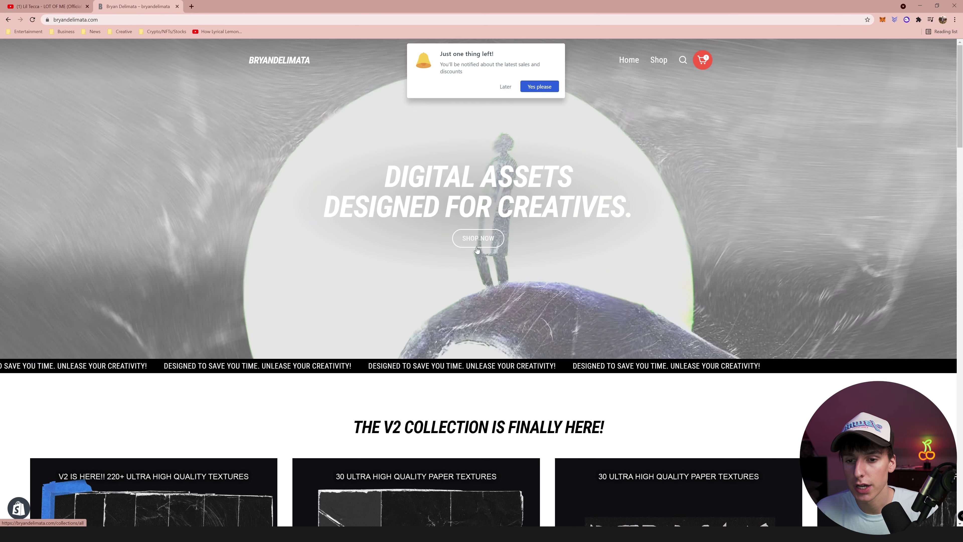
- Open the shop's full product collection and look through the texture and preset packs
left_click(477, 248)
scroll(577, 236, "down", 3)
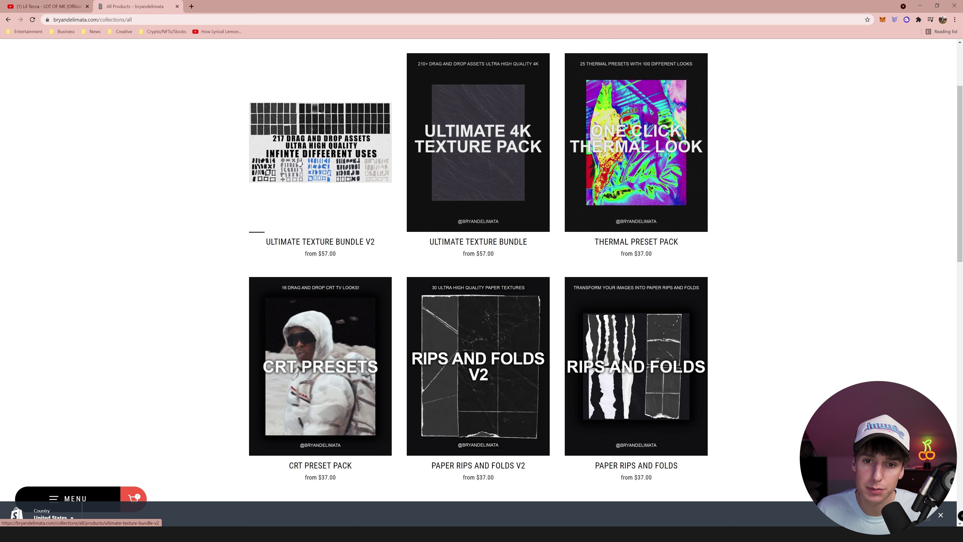
scroll(361, 338, "down", 2)
scroll(361, 338, "down", 3)
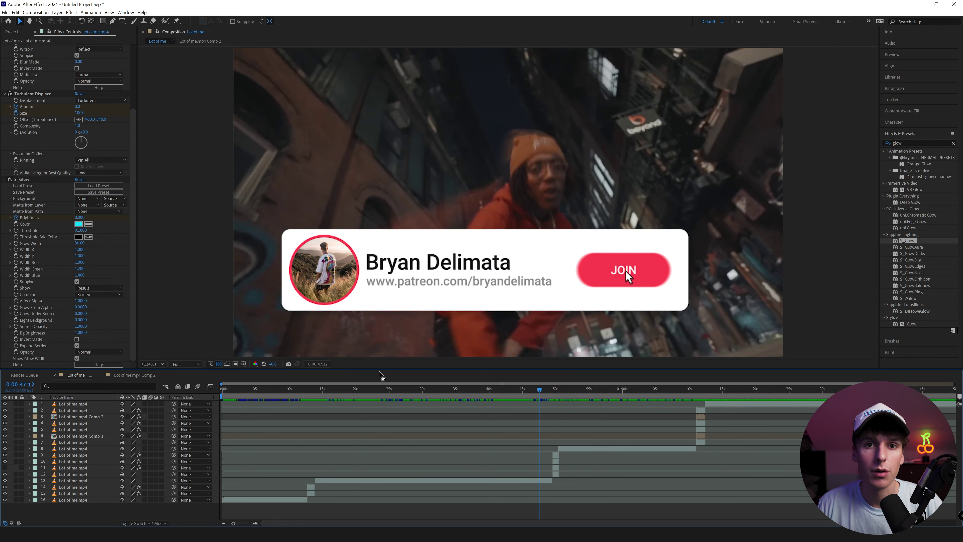
- Switch to After Effects and play the first transition at about 0:00:12 to 0:00:13, including with layer 14 hidden
left_click_drag(301, 391, 506, 412)
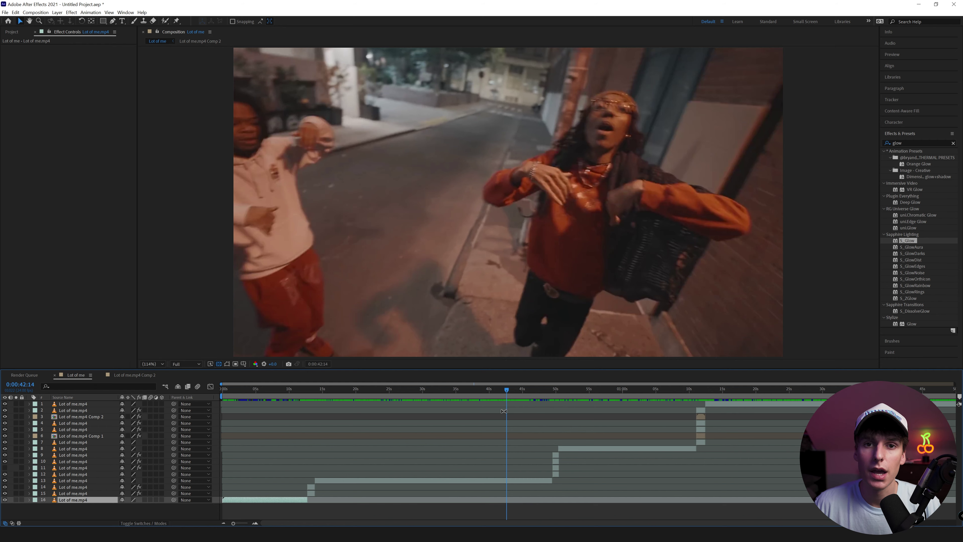
left_click(308, 395)
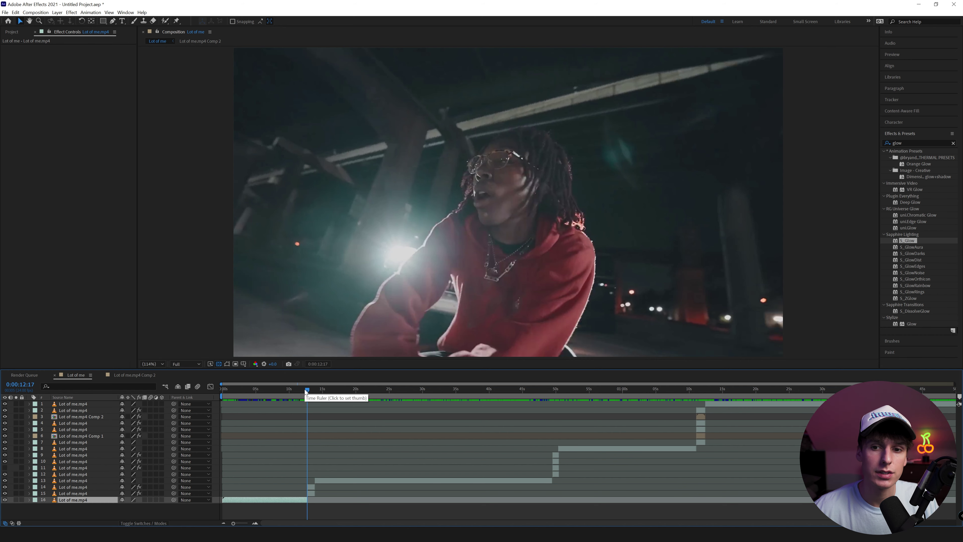
left_click(305, 389)
key("space")
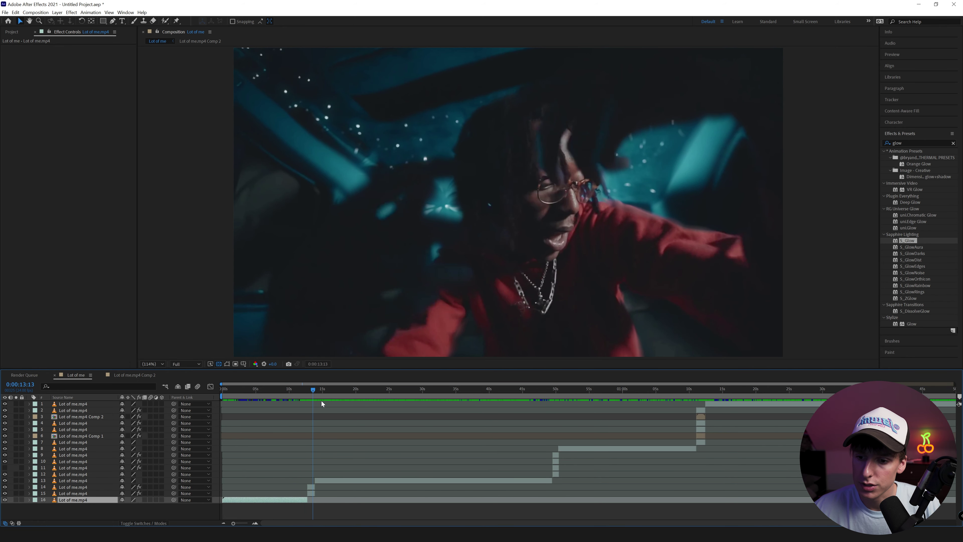
left_click(309, 390)
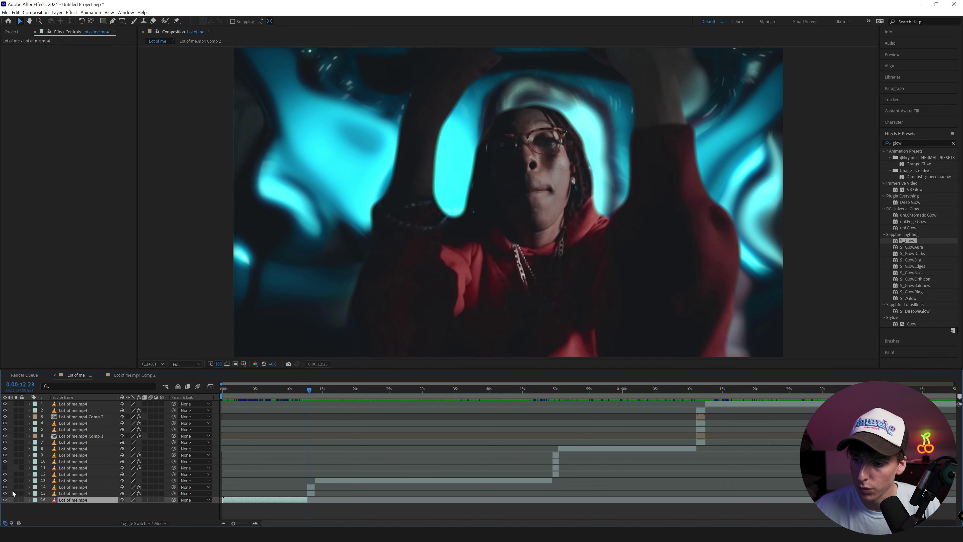
left_click(4, 486)
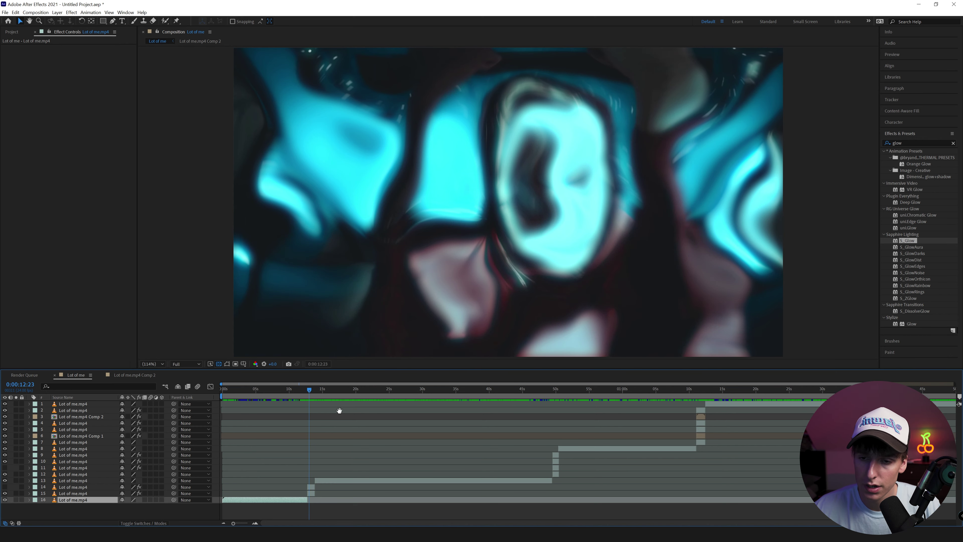
key("space")
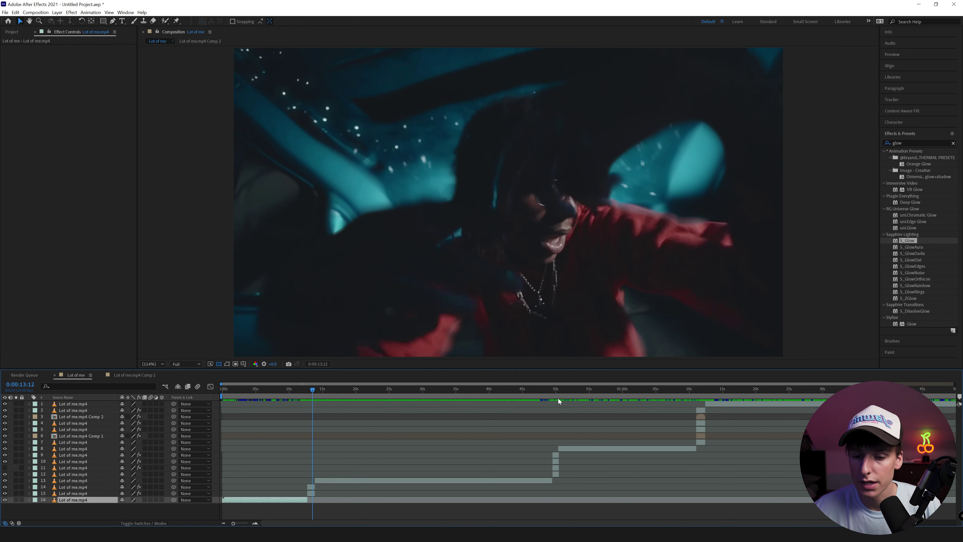
- Preview the second effect section of the composition, starting at about 0:00:49
left_click(550, 390)
key("space")
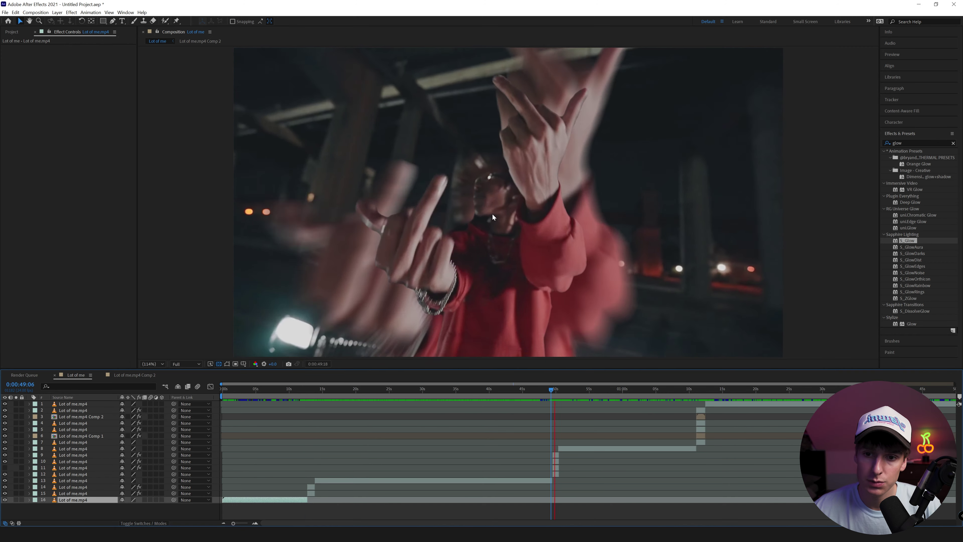
left_click(555, 395)
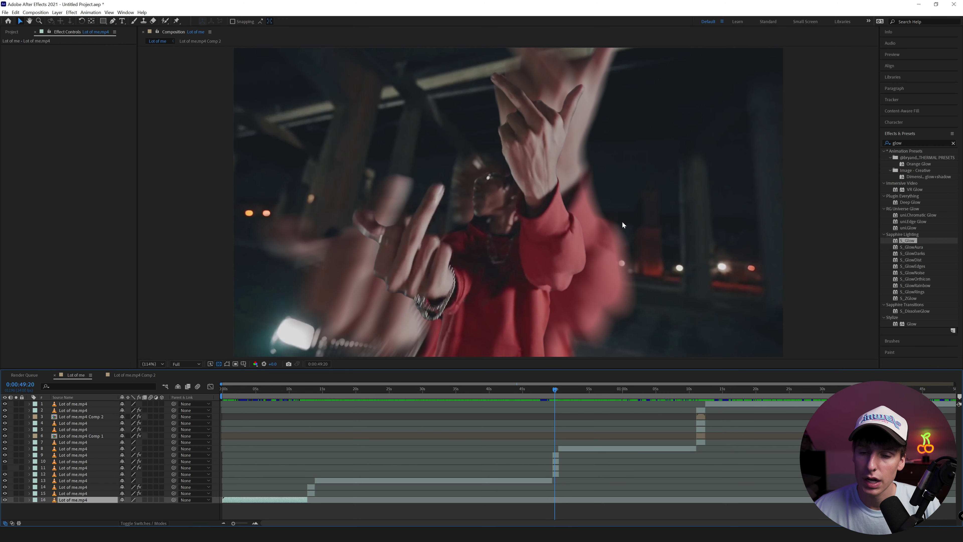
- Review the third effect section between about 0:01:10 and 0:01:12 by scrubbing and playing it
left_click(693, 391)
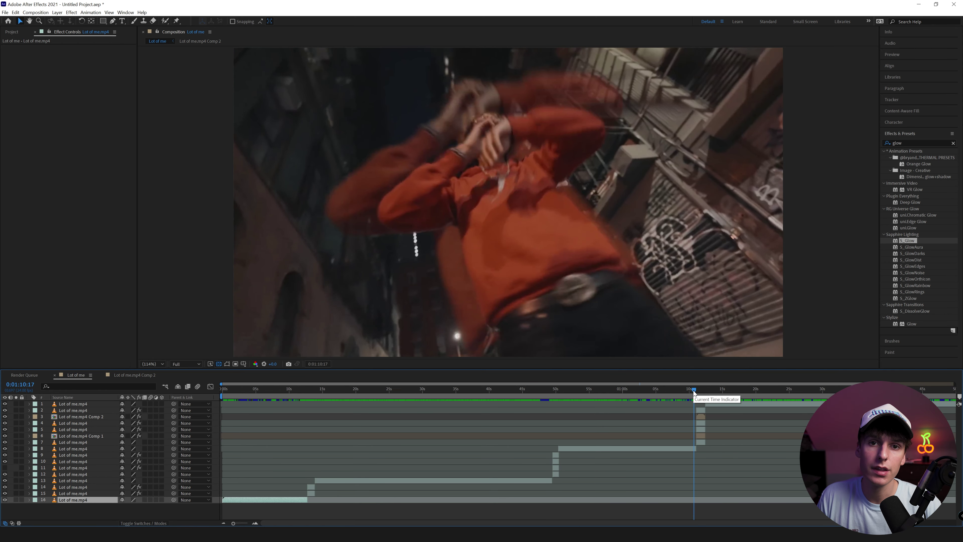
left_click_drag(693, 390, 705, 394)
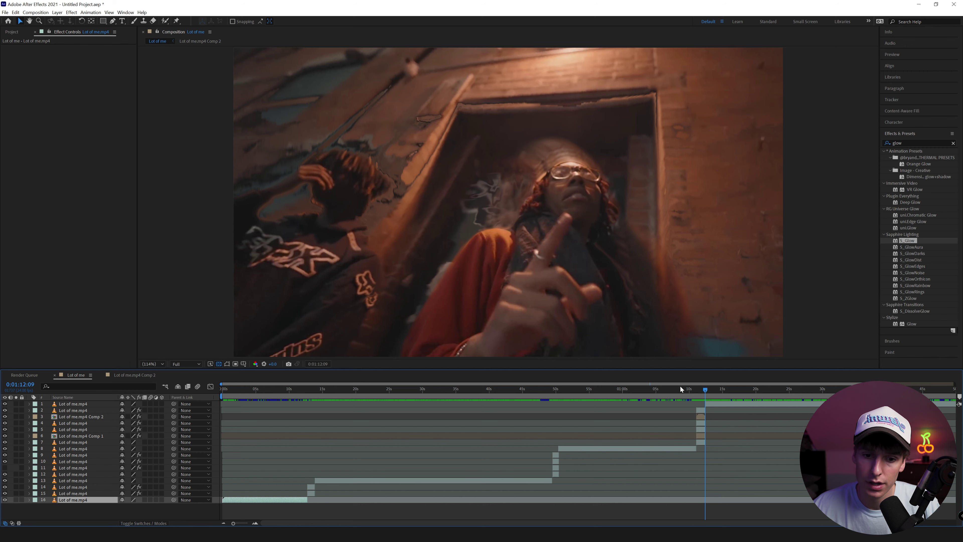
left_click_drag(703, 388, 701, 388)
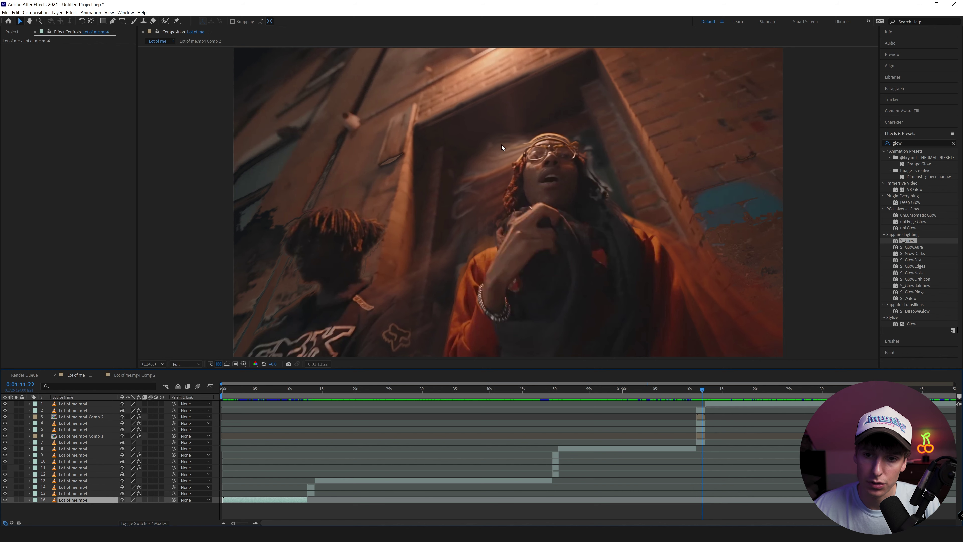
left_click(694, 394)
key("space")
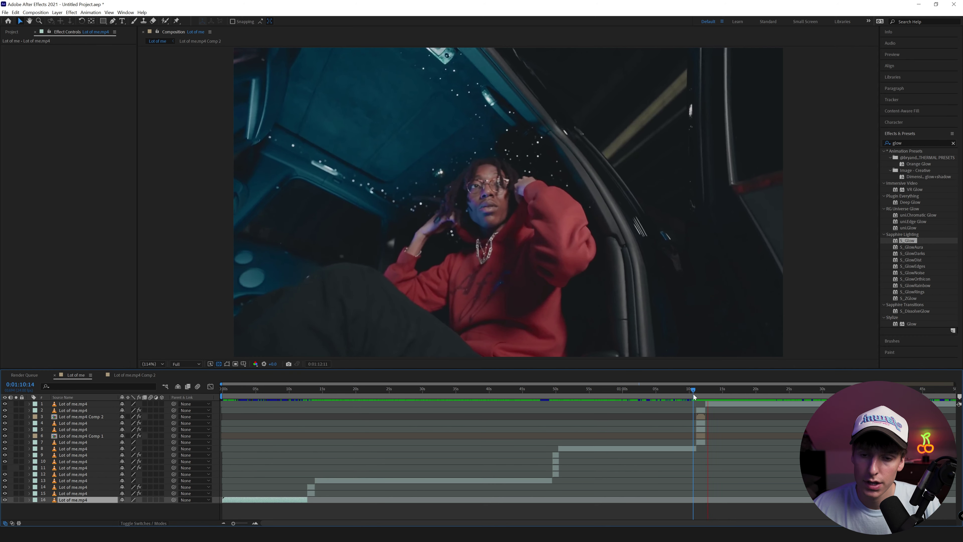
key("space")
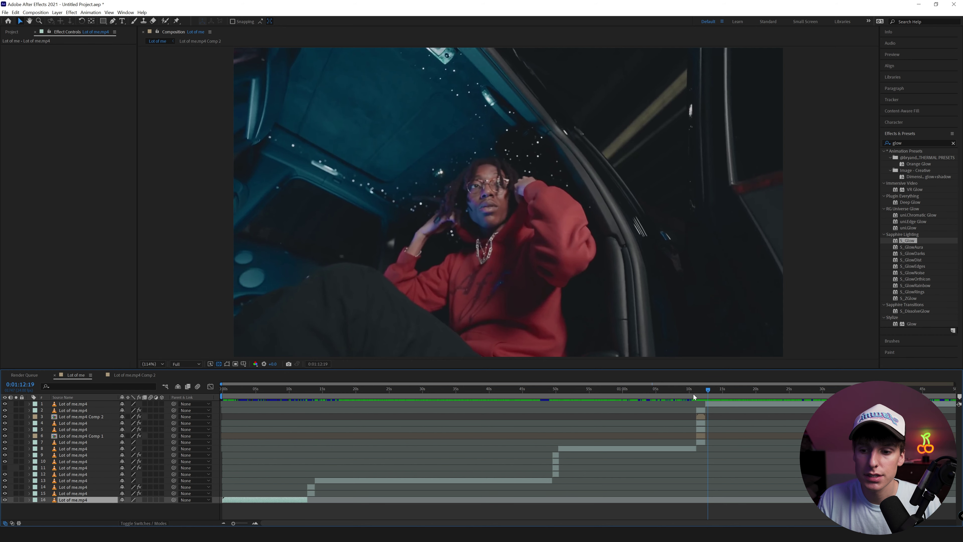
- Return to the end of layer 16's clip and inspect layer 14's Roto Brush & Refine Edge settings around 0:00:13
key("o")
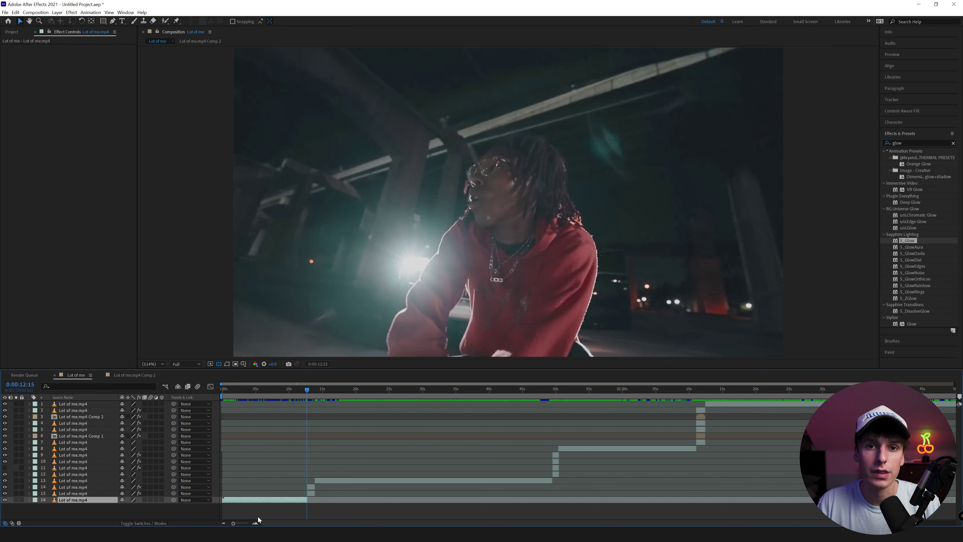
left_click(255, 523)
left_click(357, 391)
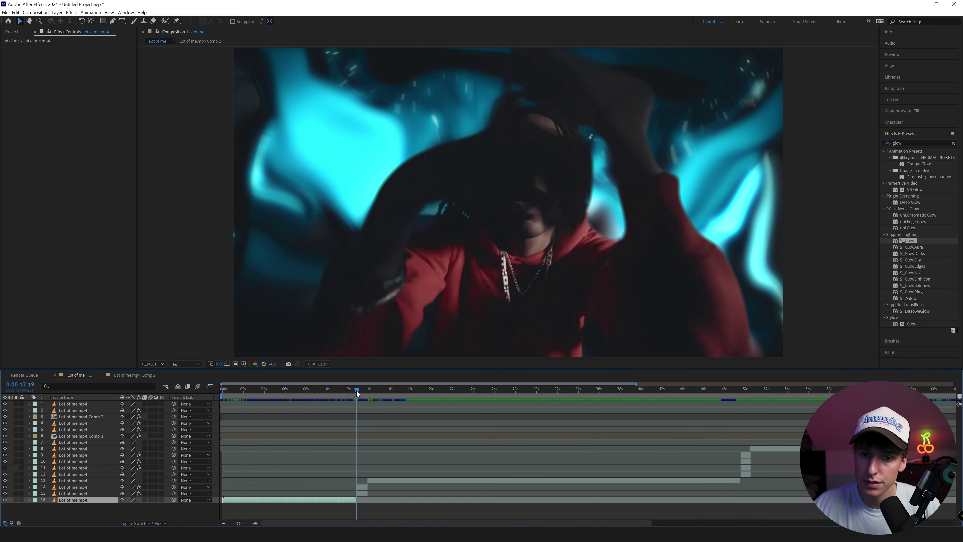
left_click_drag(357, 391, 367, 391)
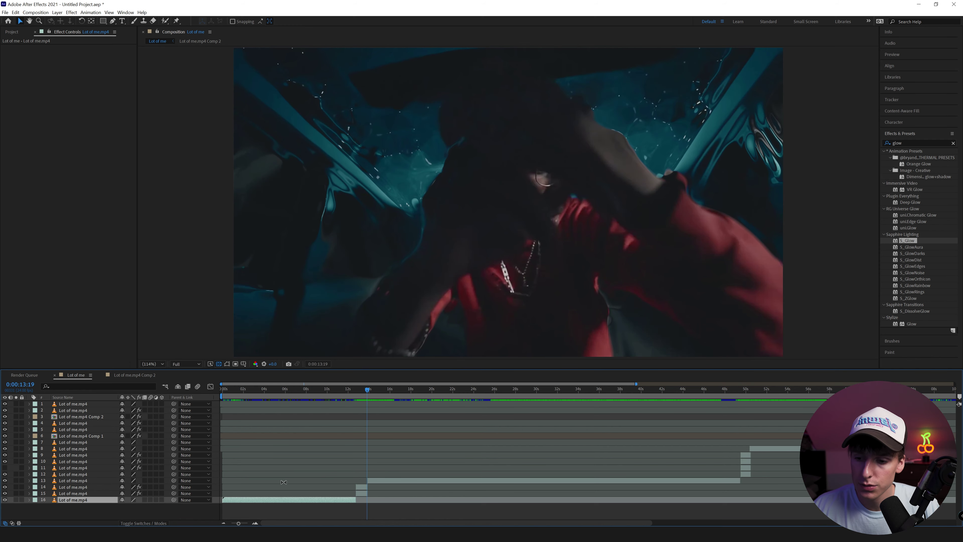
left_click(255, 523)
scroll(370, 418, "left", 1)
left_click(364, 390)
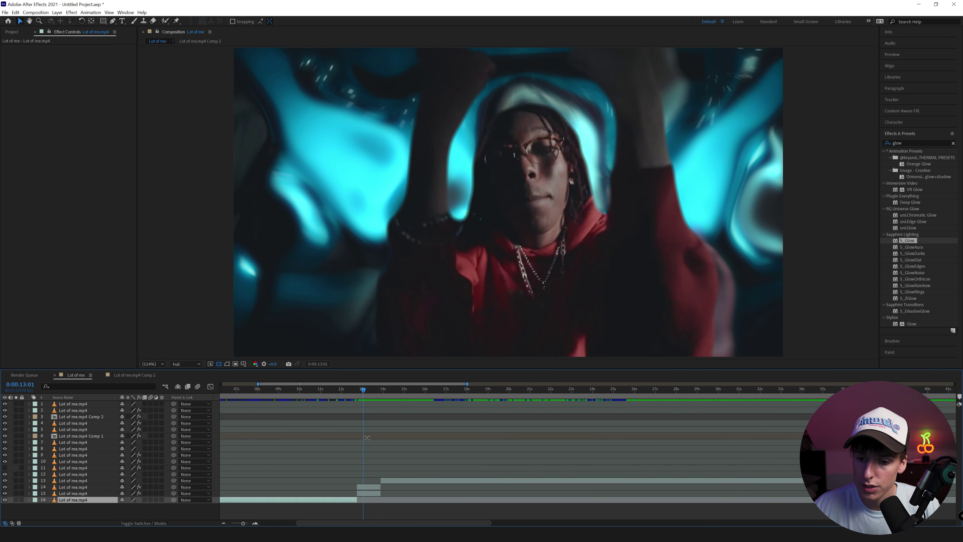
left_click(368, 488)
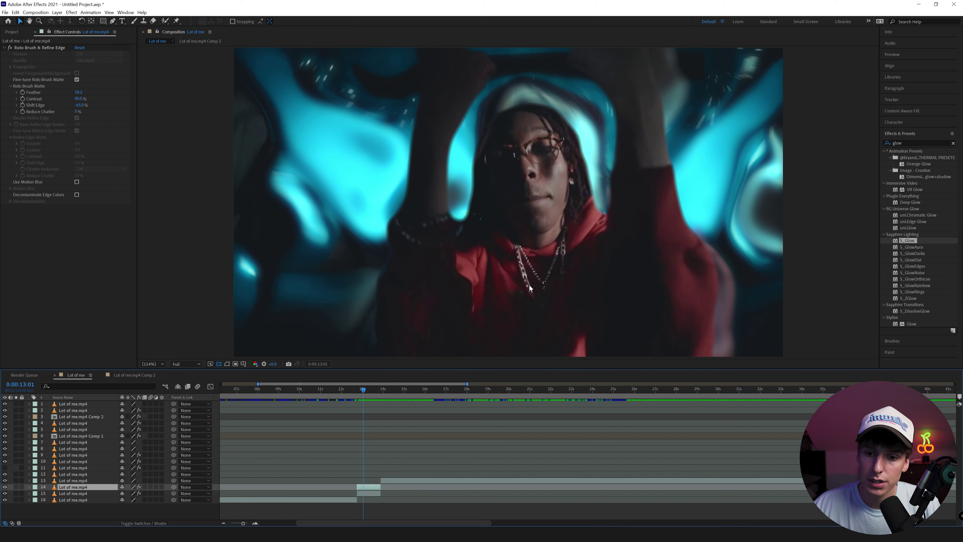
- Hide layer 15 to check the cutout on its own across the first transition, and show the layer again
left_click(361, 509)
left_click(5, 493)
left_click_drag(361, 393, 364, 392)
left_click(5, 493)
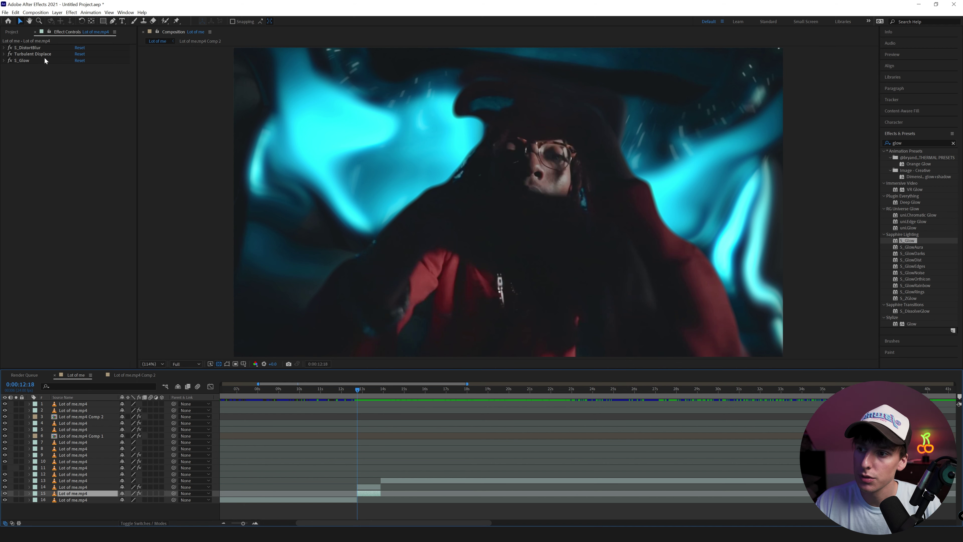
- Toggle S_Glow, Turbulent Displace and S_DistortBlur on layer 15 to compare what each effect contributes
left_click(10, 60)
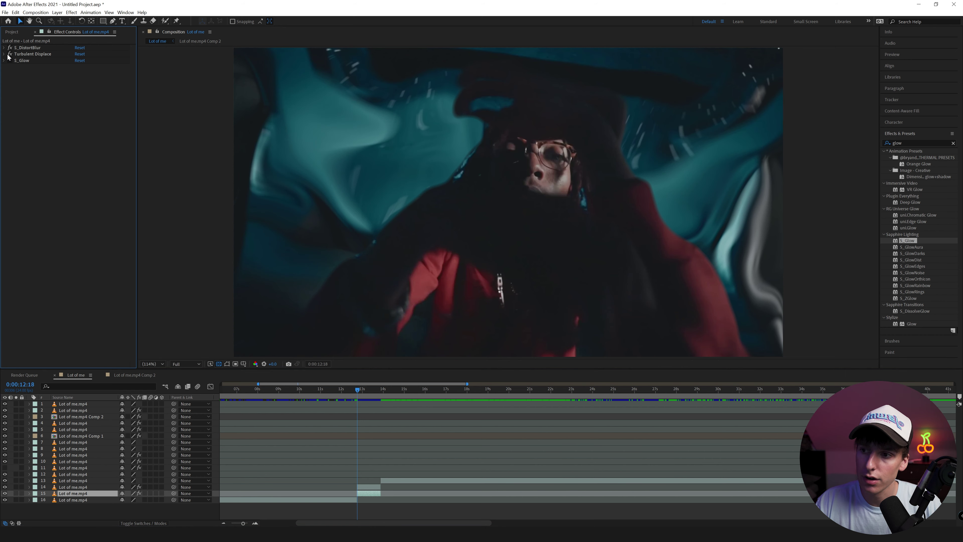
left_click(10, 54)
left_click(10, 48)
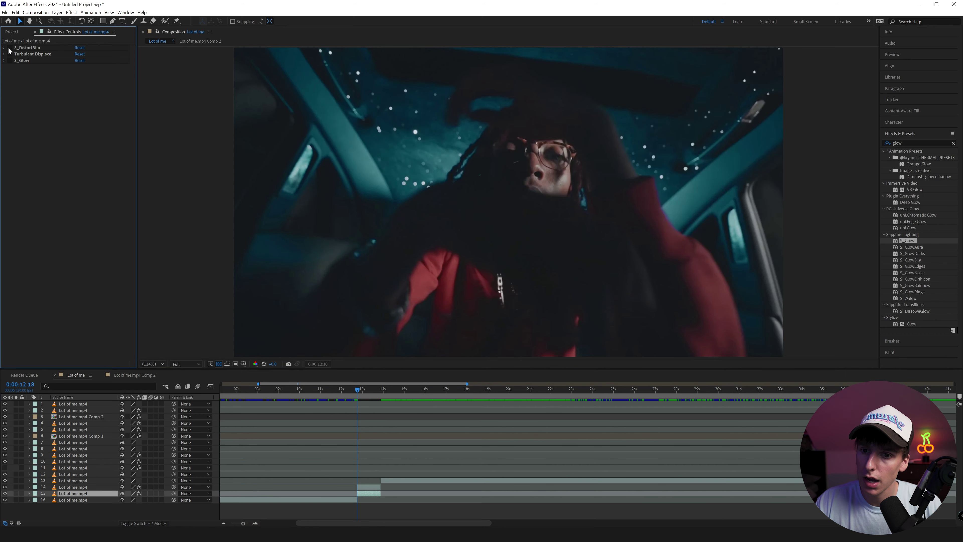
left_click(10, 48)
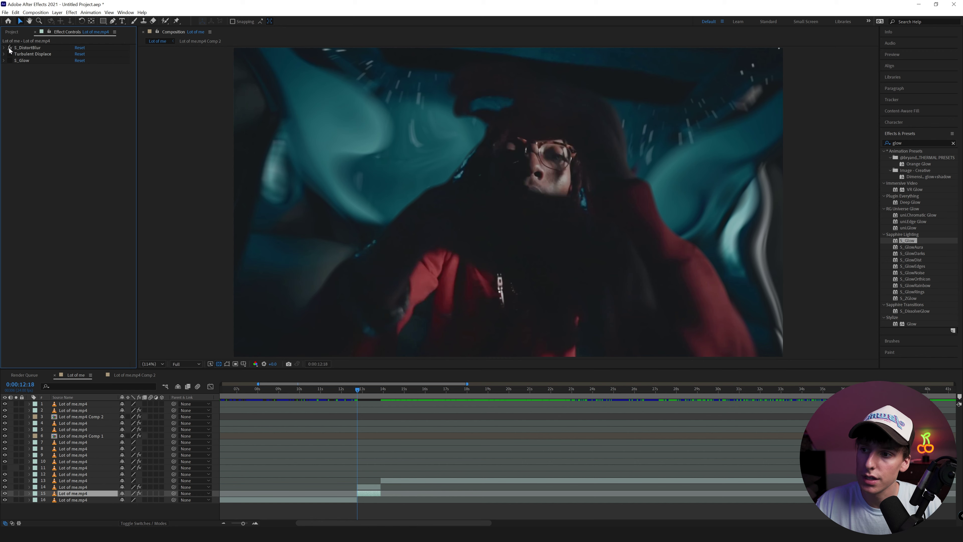
left_click(10, 48)
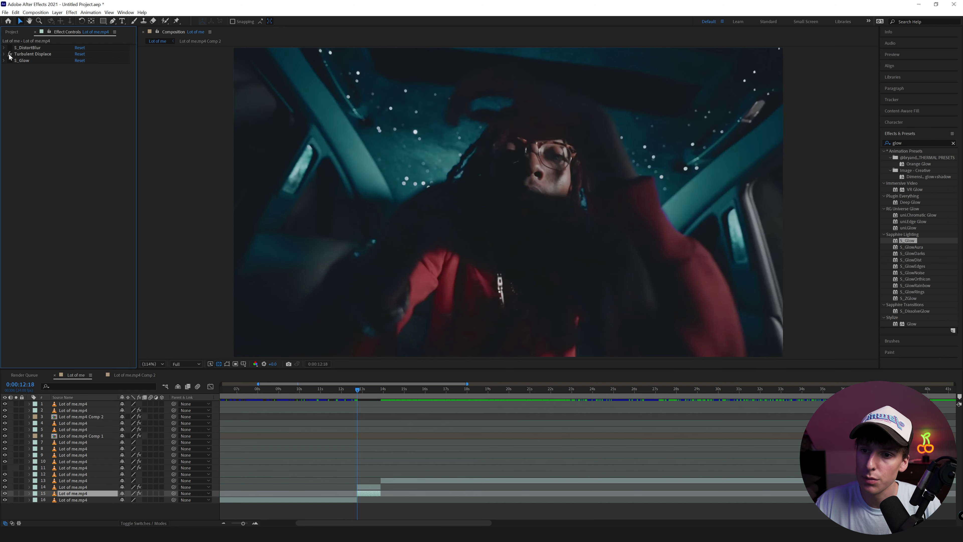
left_click(10, 54)
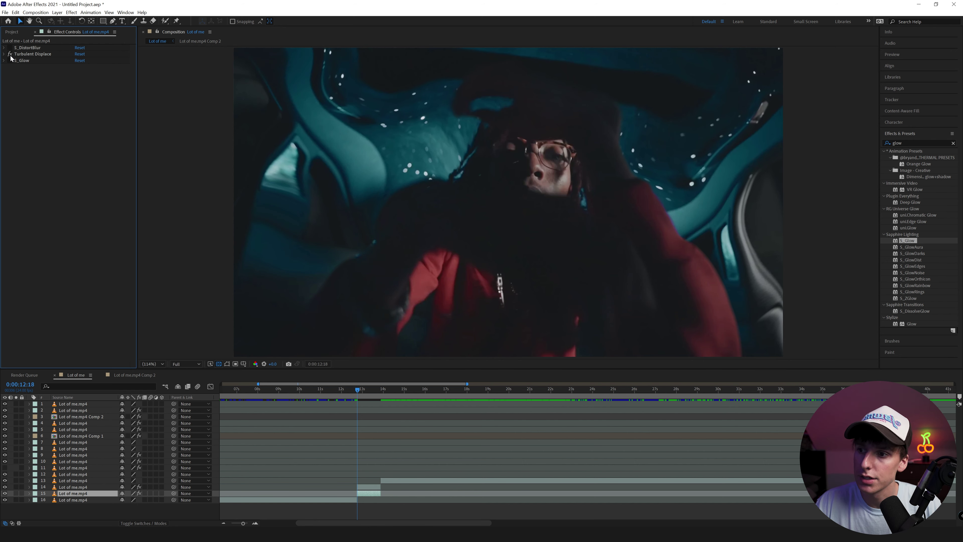
left_click(10, 61)
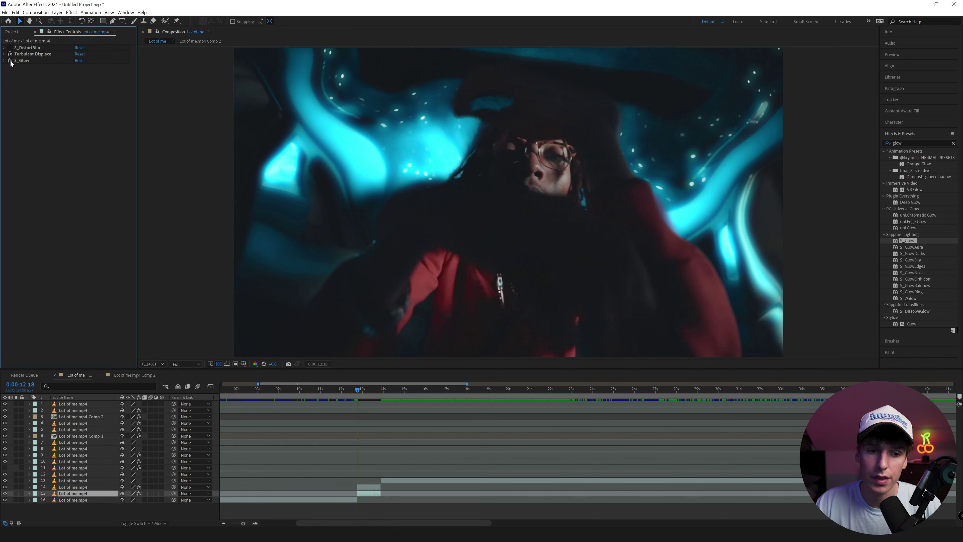
left_click(10, 60)
left_click(10, 54)
- Replace layer 15's existing effects with a fresh S_DistortBlur and raise its Blur Lens to 214
left_click(22, 47)
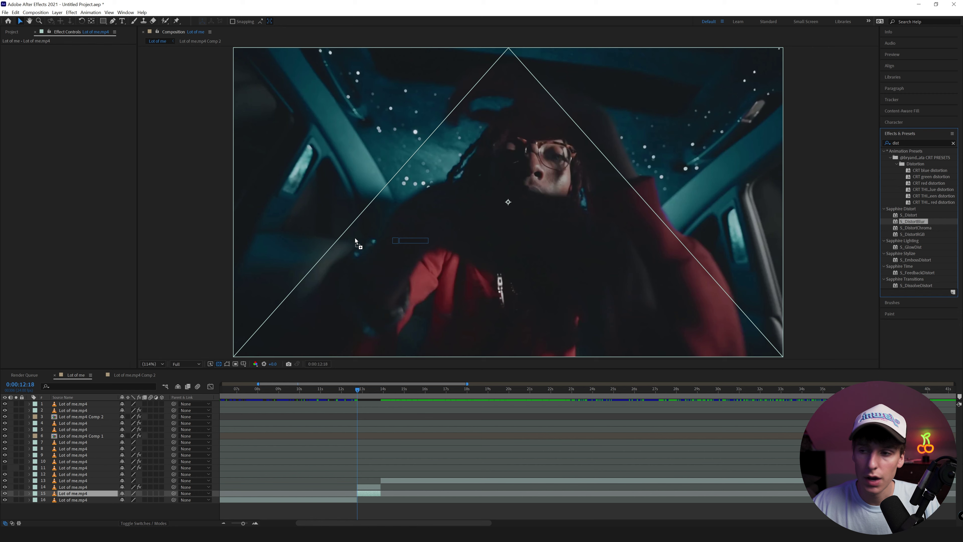
left_click_drag(913, 222, 67, 136)
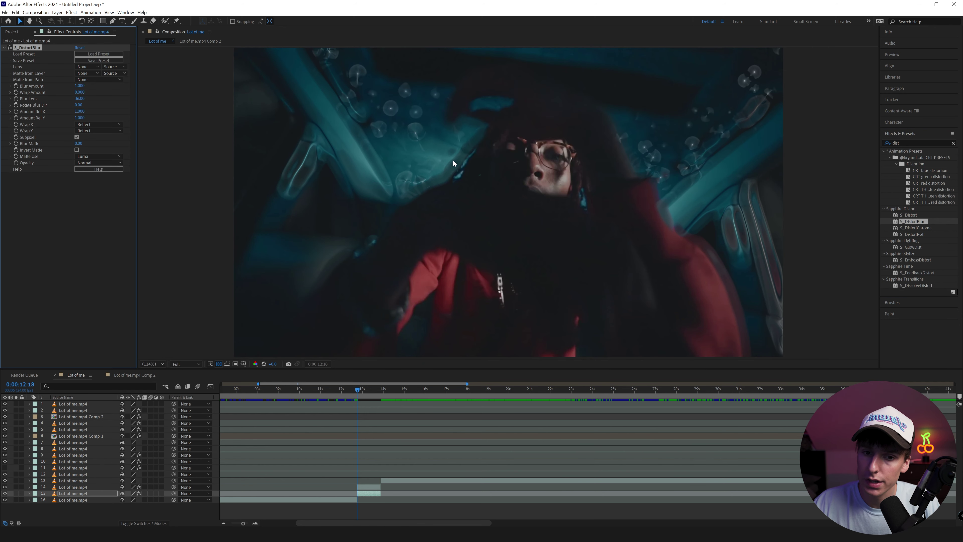
left_click_drag(358, 391, 363, 393)
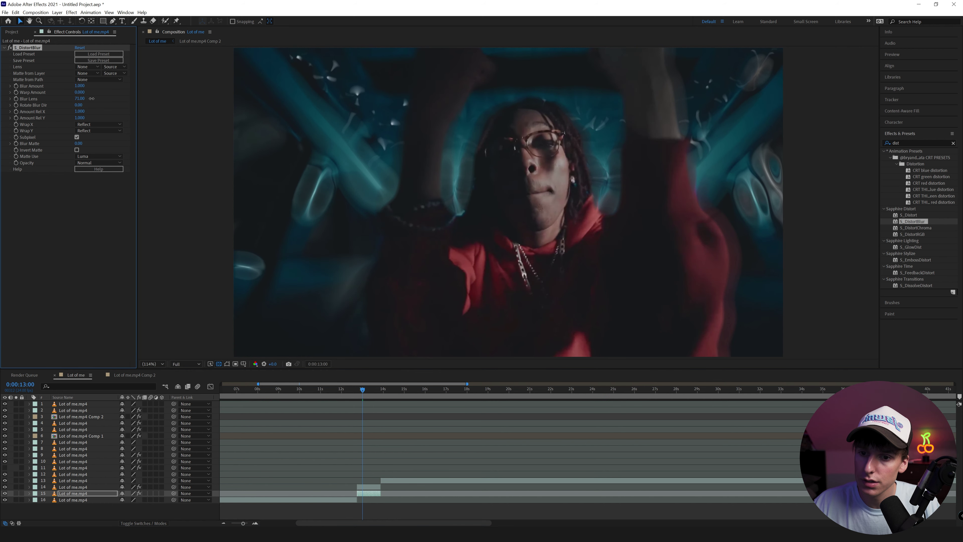
left_click_drag(80, 98, 155, 102)
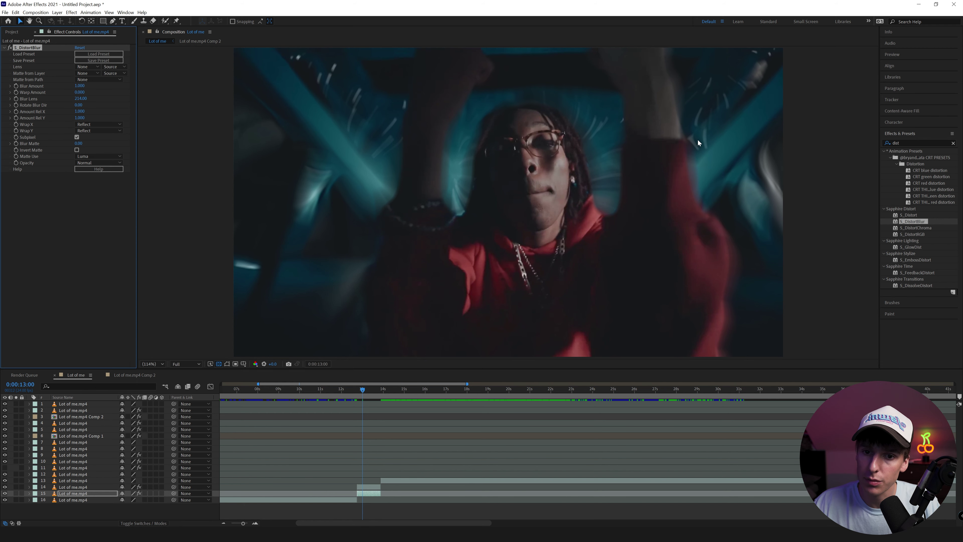
- Keyframe layer 15's S_DistortBlur Blur Amount at 0 at 0:00:12:18 and raise it to 1 at 0:00:13:07
left_click_drag(77, 85, 72, 87)
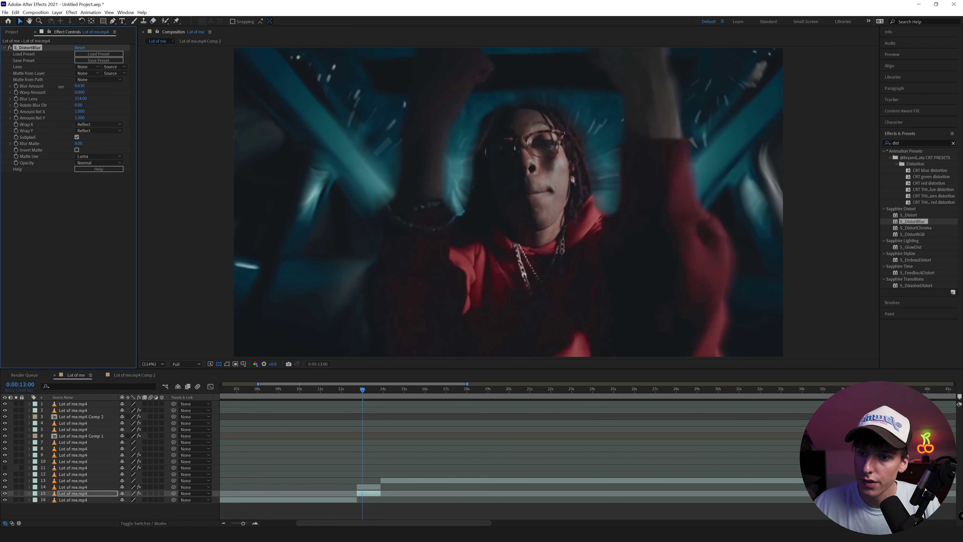
left_click_drag(58, 89, 43, 93)
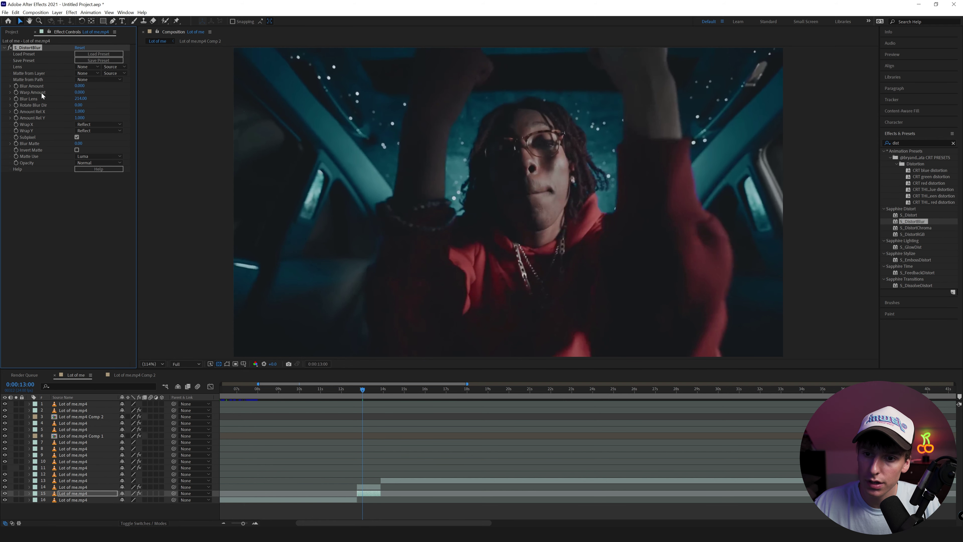
left_click(357, 389)
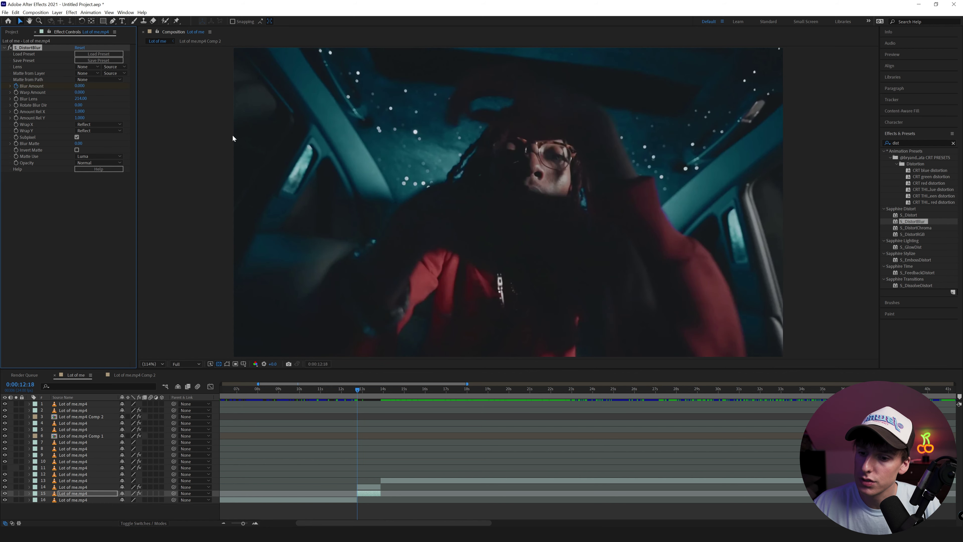
left_click(368, 390)
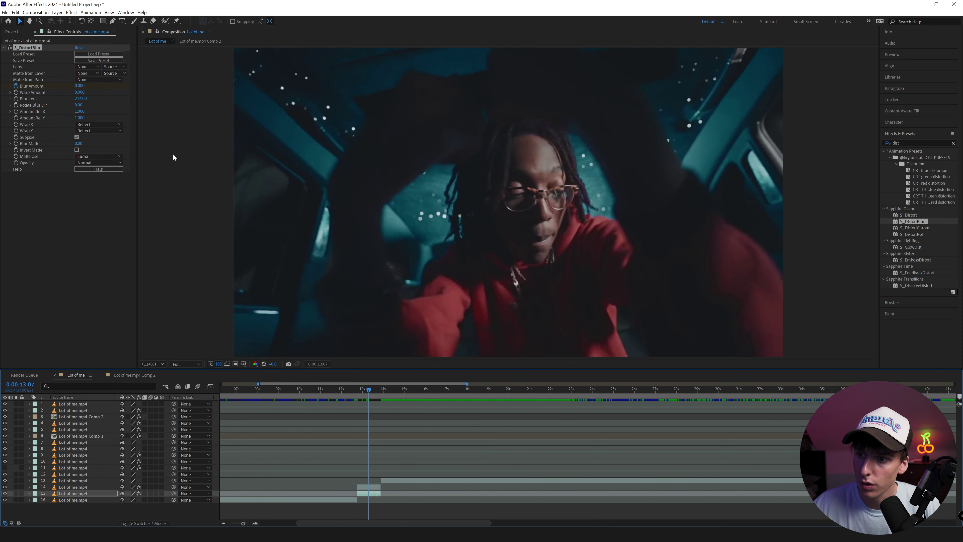
left_click_drag(79, 86, 115, 88)
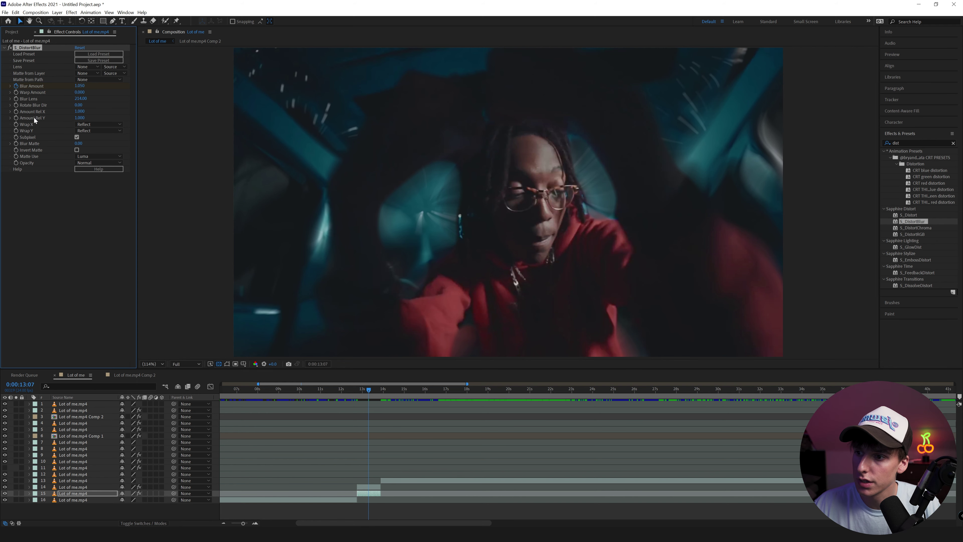
- Keyframe layer 15's S_DistortBlur Warp Amount at 0.41 at 0:00:13:07 and reset it to 0 at 0:00:12:17
mouse_move(82, 94)
left_mouse_down()
mouse_move(126, 93)
mouse_move(91, 92)
left_mouse_up()
key("ctrl+z")
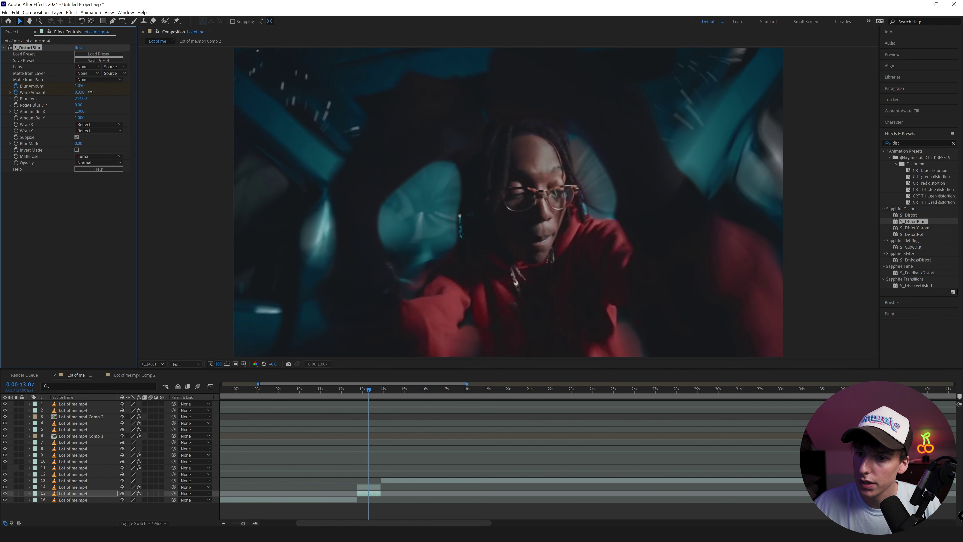
left_click(356, 388)
right_click(45, 92)
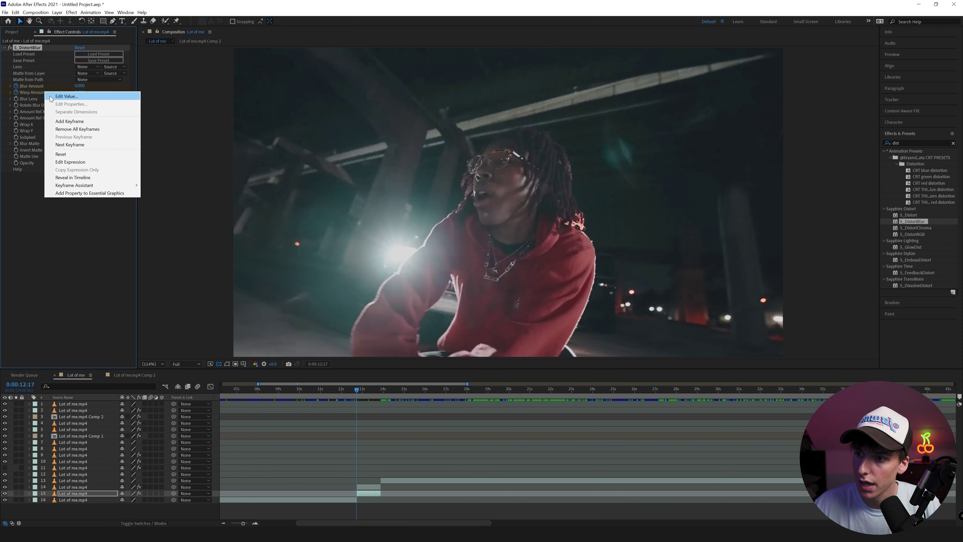
left_click(59, 154)
- Move the ending Blur Amount and Warp Amount keyframes to layer 15's end, apply Easy Ease to all four, and preview the transition
key("u")
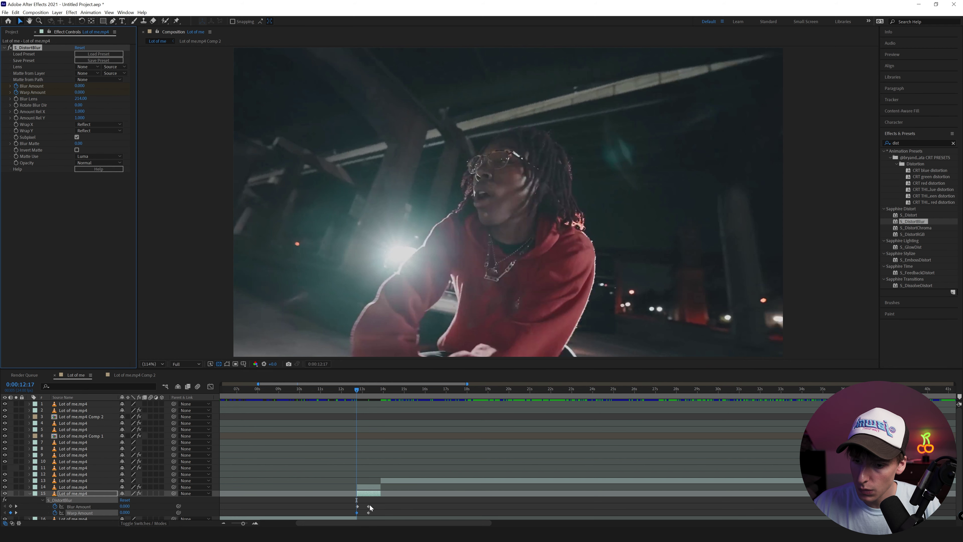
left_click(255, 523)
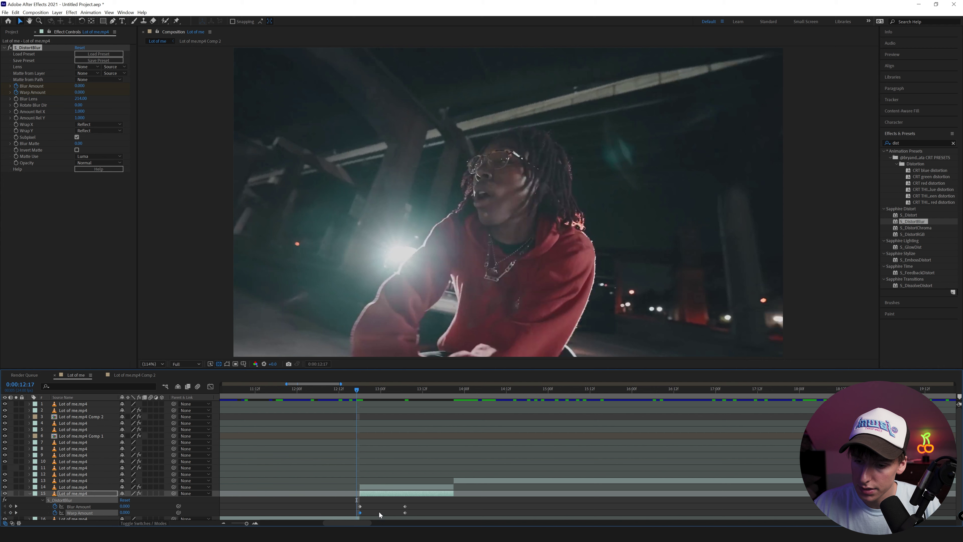
left_click_drag(404, 513, 454, 508)
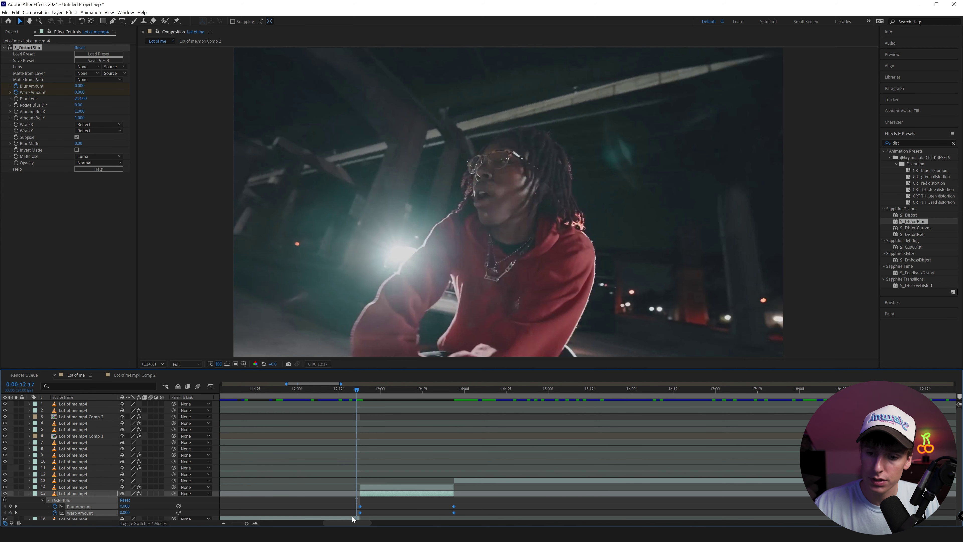
key("F9")
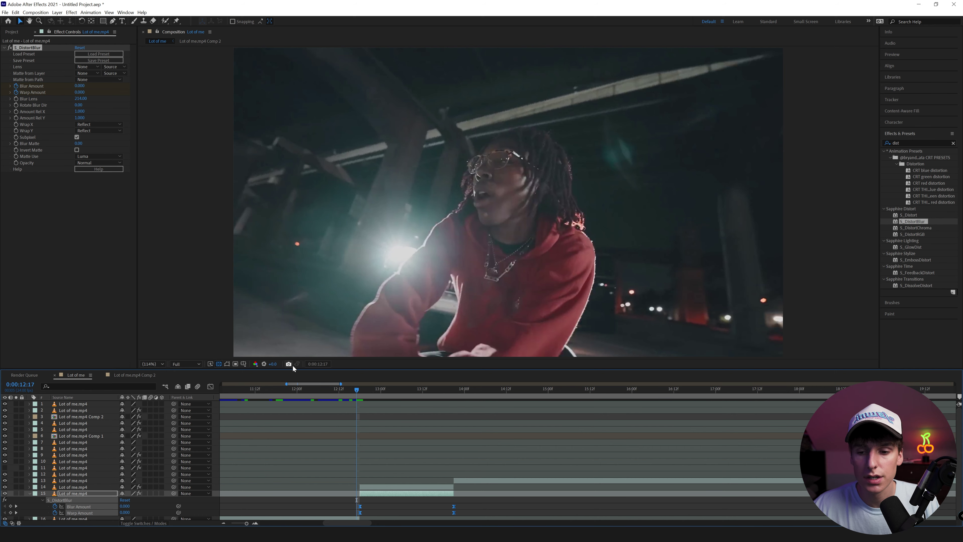
key("space")
left_click_drag(355, 392, 448, 401)
- Add Turbulent Displace to layer 15 after S_DistortBlur and set its Displacement to Twist
left_click_drag(922, 142, 881, 144)
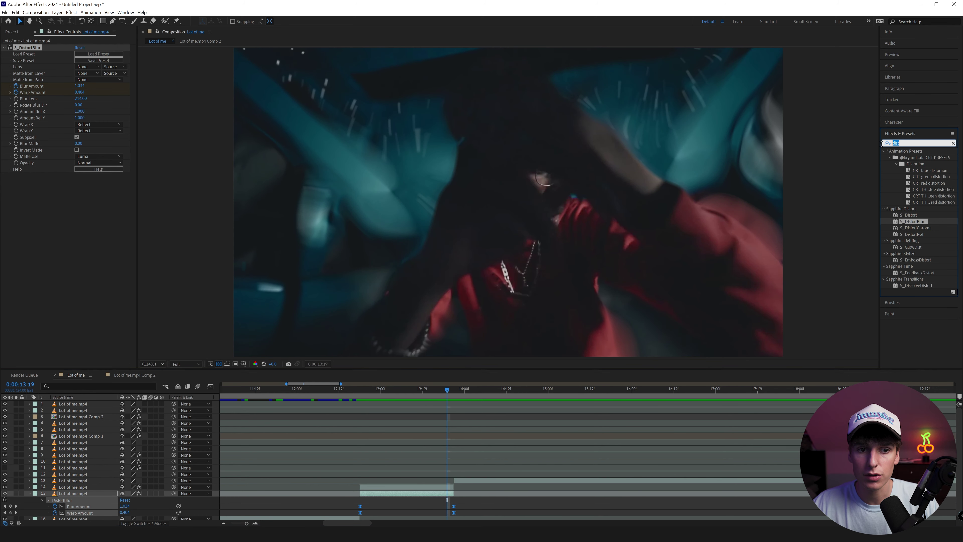
key("BackSpace")
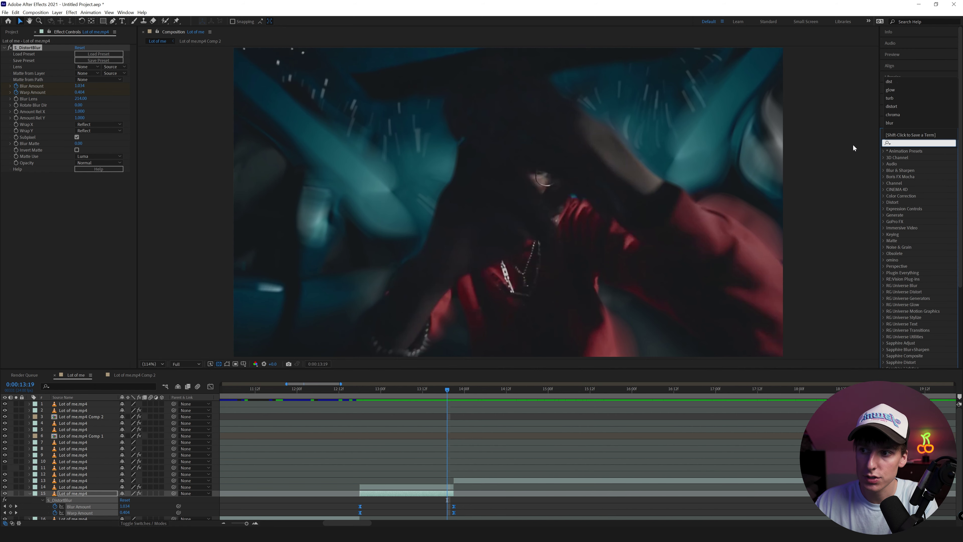
type("turb")
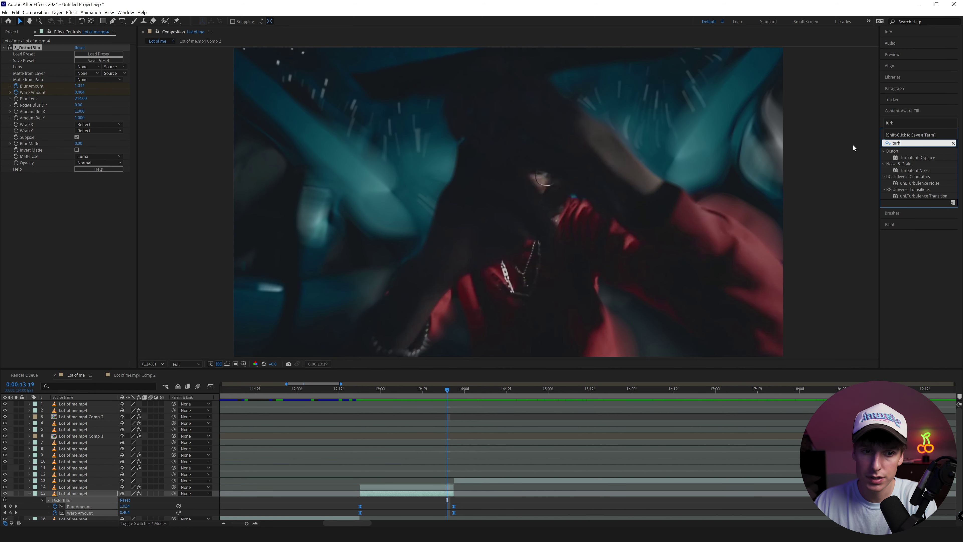
left_click_drag(918, 157, 102, 222)
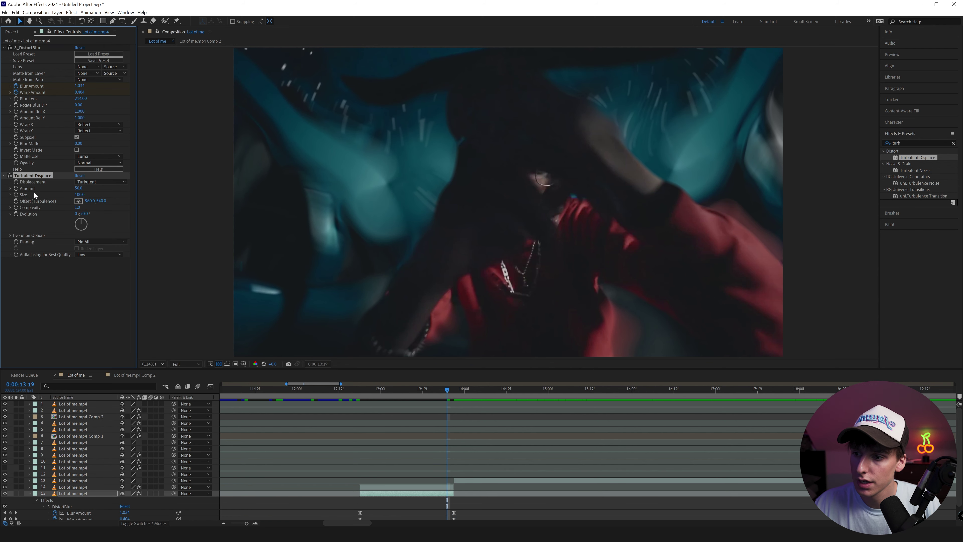
left_click(87, 185)
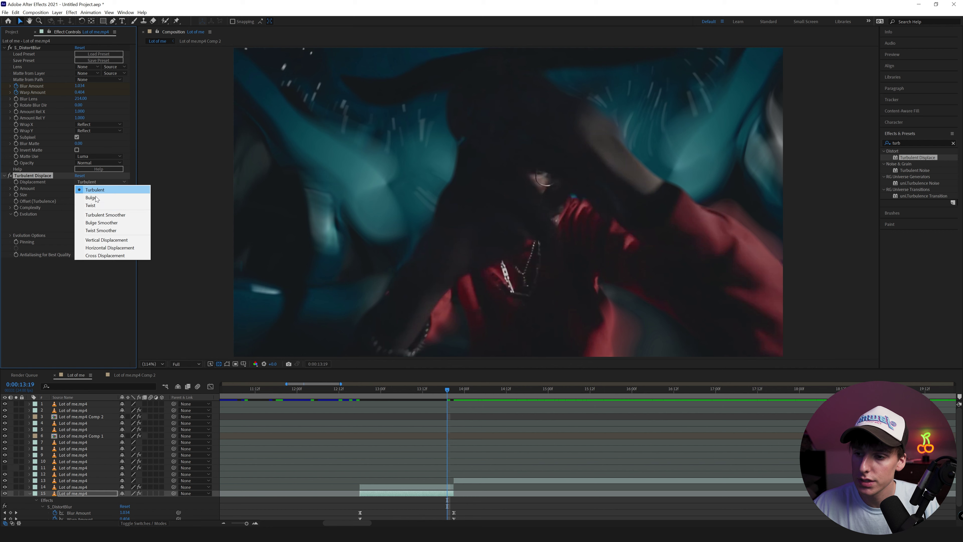
left_click(91, 205)
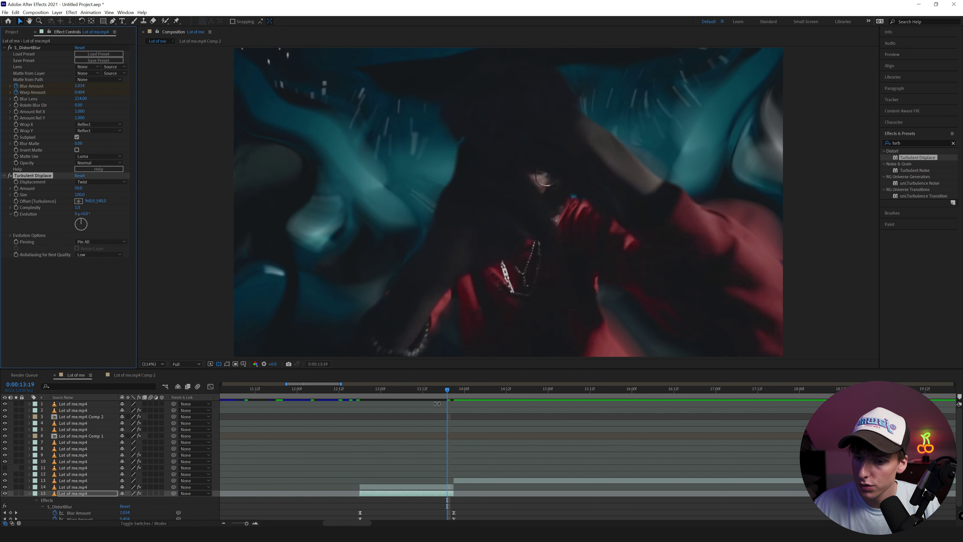
- Keyframe layer 15's Turbulent Displace Amount at 0 at 0:00:12:18
left_click_drag(443, 394, 359, 397)
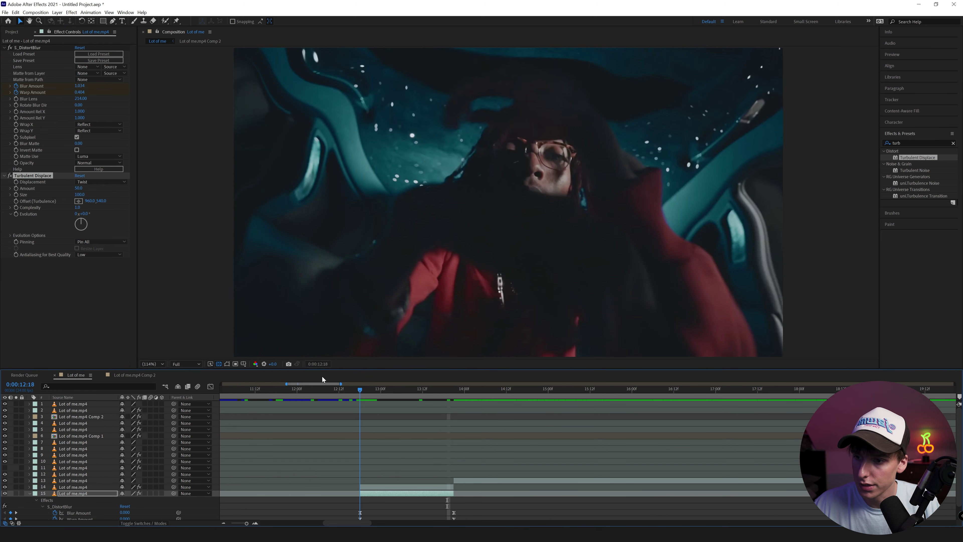
left_click(78, 188)
type("-50")
key("Return")
left_click(80, 188)
type("0")
key("Return")
left_click(16, 189)
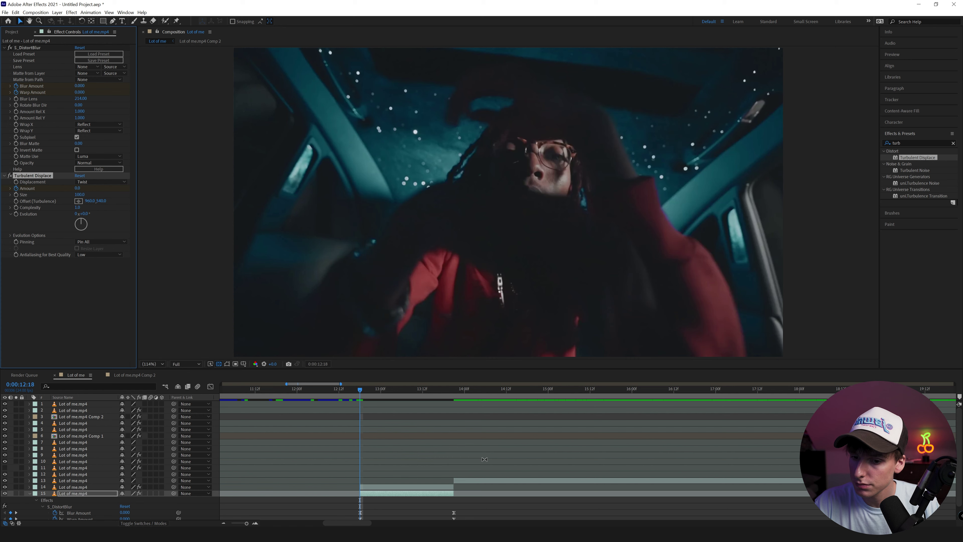
- Raise the Turbulent Displace Amount to 88, place that keyframe at layer 15's end, and apply Easy Ease to both Amount keyframes
left_click(438, 392)
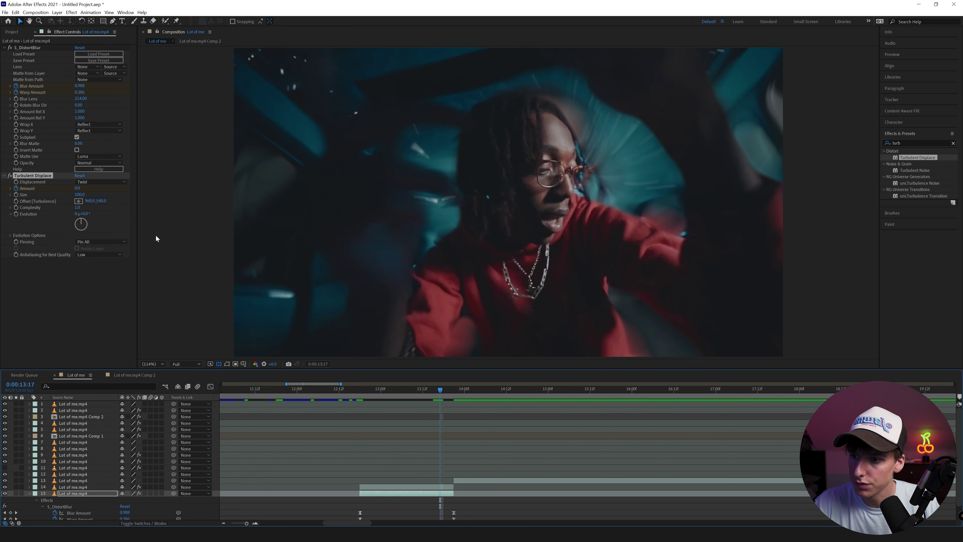
left_click_drag(78, 188, 110, 190)
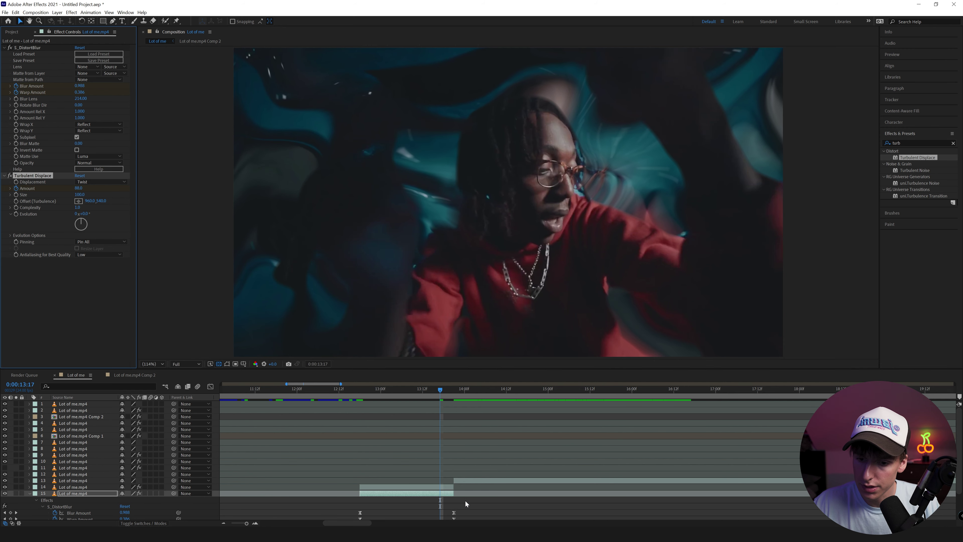
scroll(480, 496, "down", 3)
left_click_drag(440, 510, 349, 510)
key("F9")
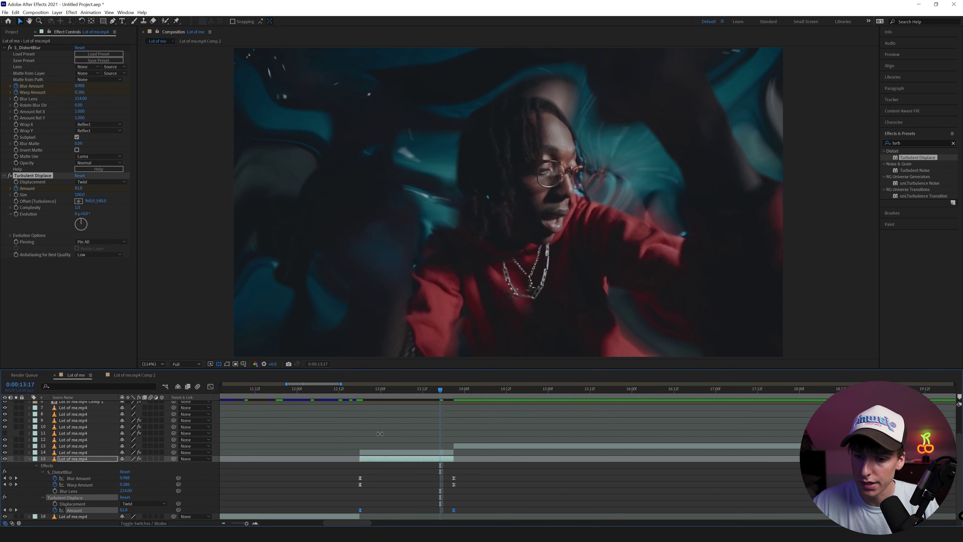
- Increase layer 15's Turbulent Displace Size to about 150 and scrub through the transition to check the warp
left_click_drag(353, 393, 419, 391)
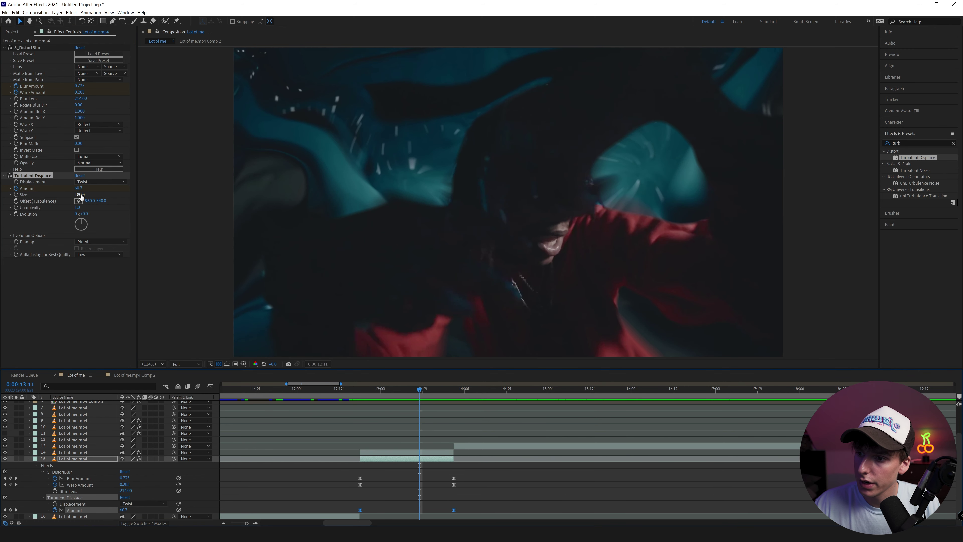
left_click_drag(79, 194, 101, 195)
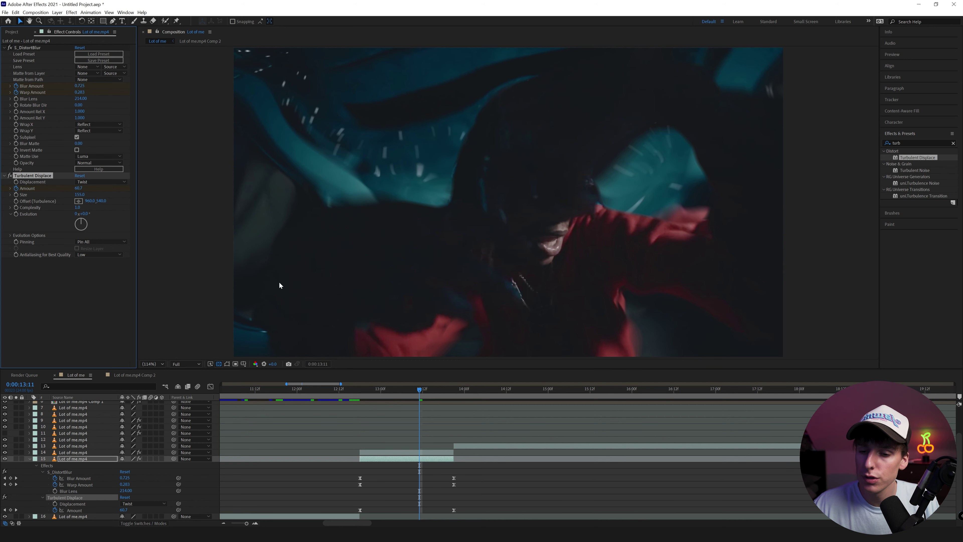
left_click(357, 388)
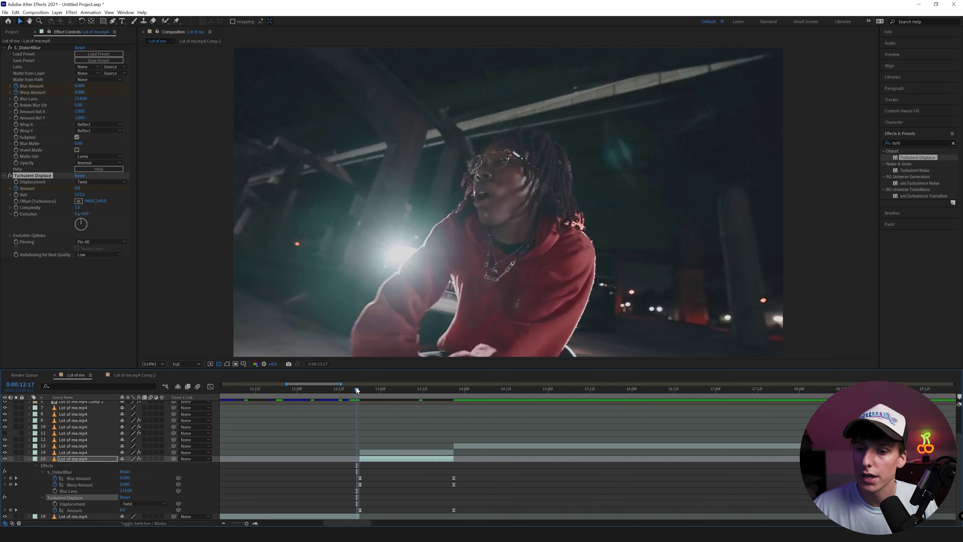
left_click_drag(353, 389, 449, 400)
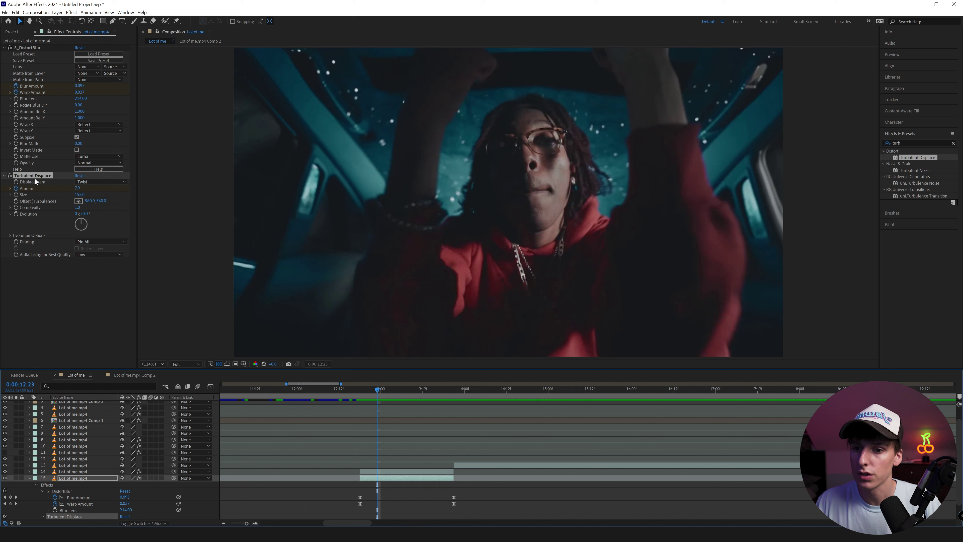
- Collapse layer 15's effect settings and play back the transition from 0:00:12:17 to review the combined blur and warp
left_click(5, 48, "ctrl")
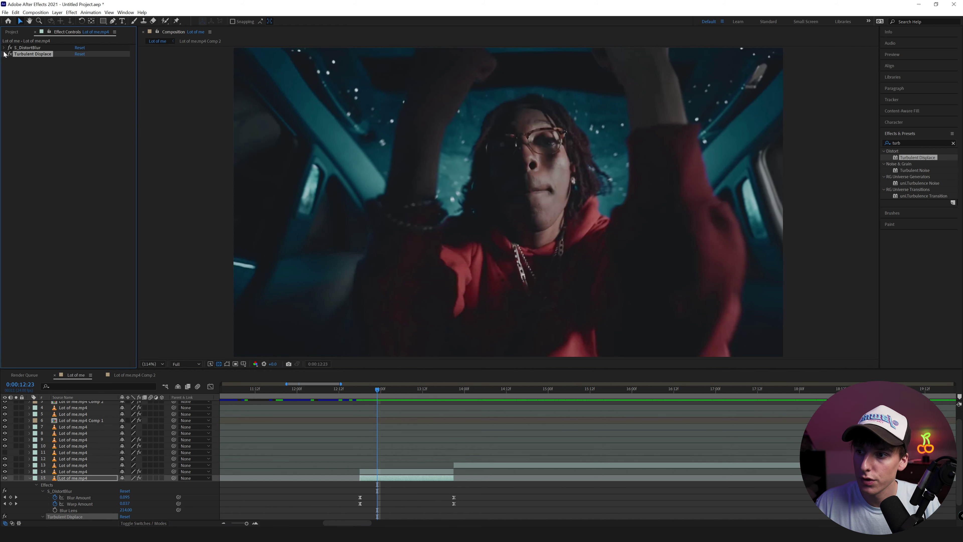
left_click(906, 144)
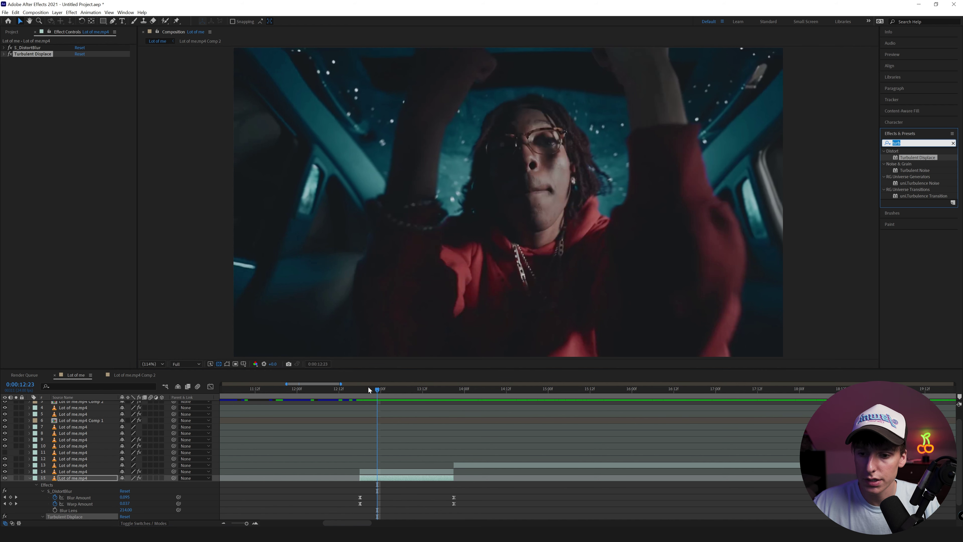
left_click(358, 390)
key("space")
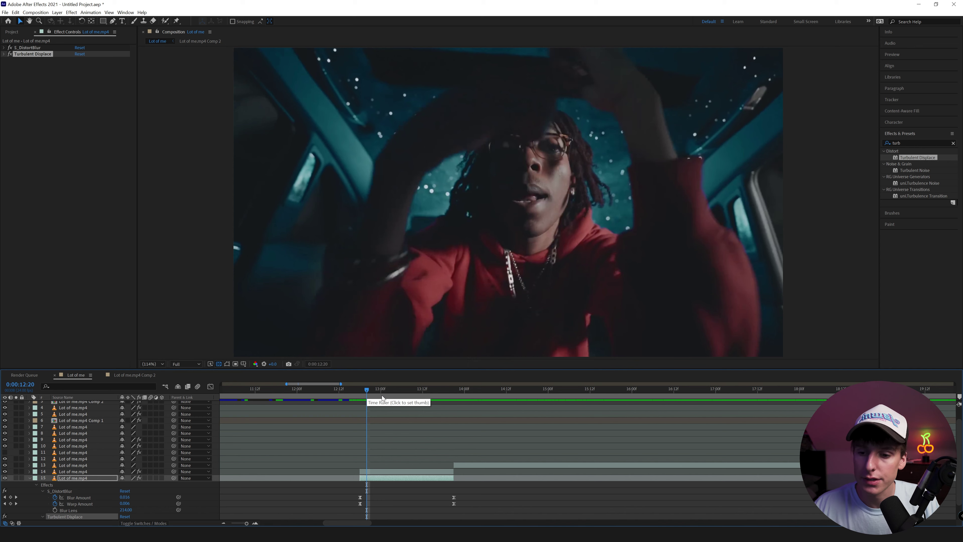
left_click(357, 390)
key("space")
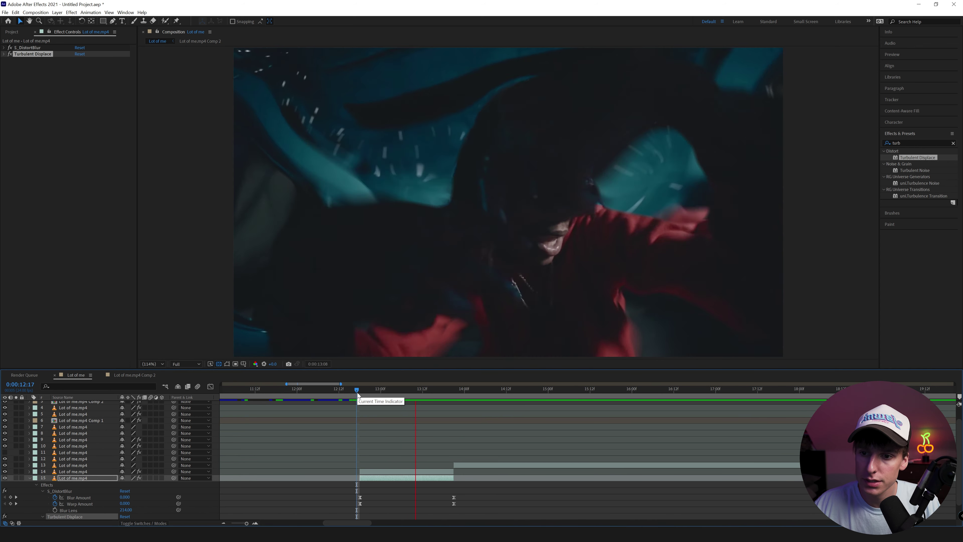
left_click_drag(357, 392, 381, 402)
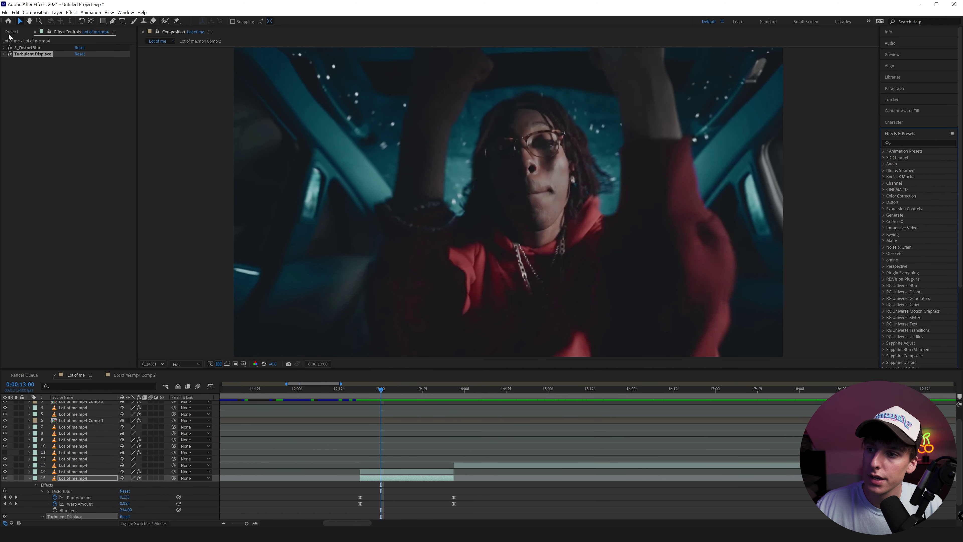
- Review layer 15's two effects and browse the Distort effects for alternatives such as Warp
left_click(24, 48)
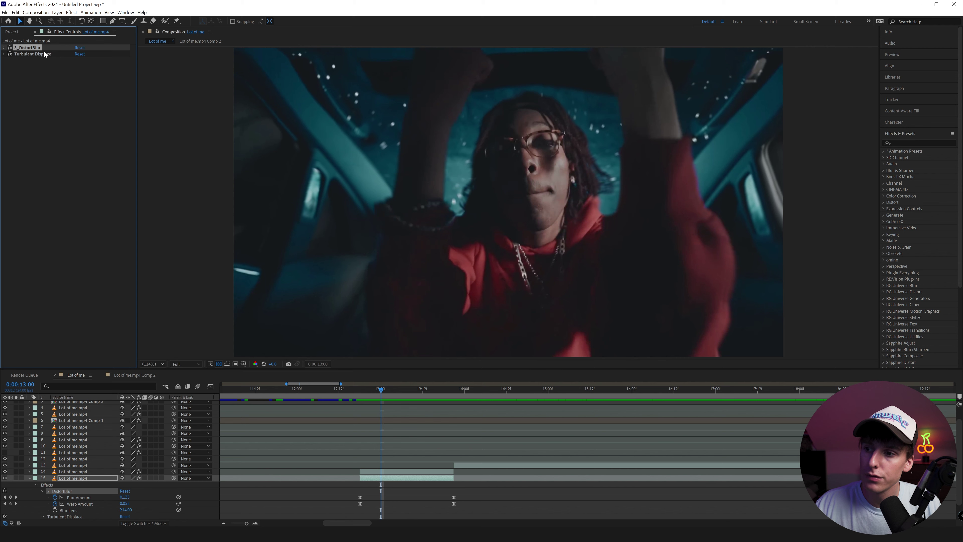
left_click(33, 54)
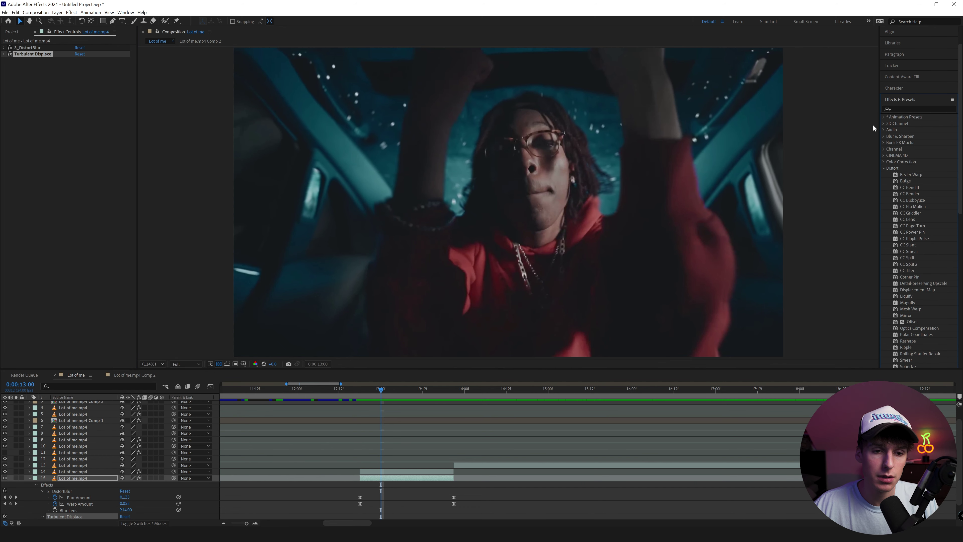
scroll(918, 228, "down", 3)
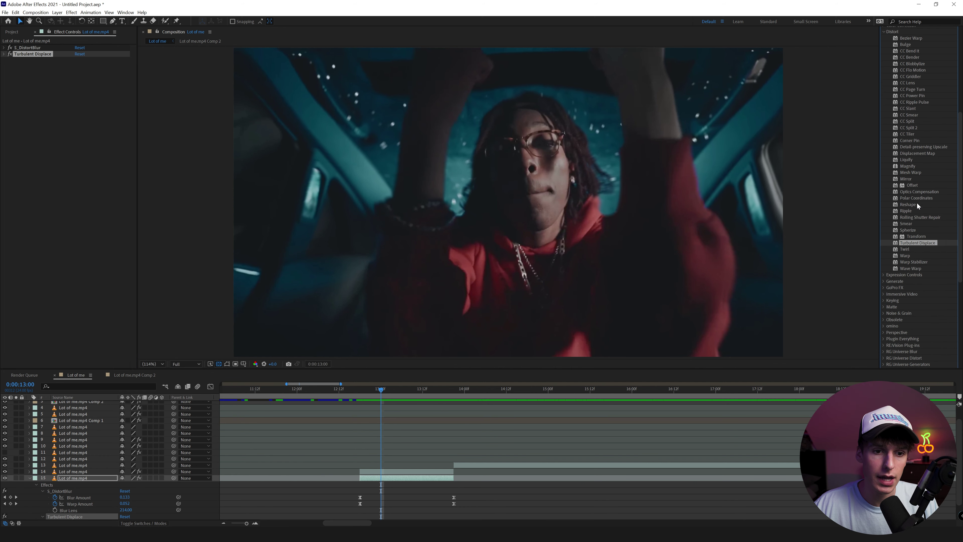
left_click(906, 323)
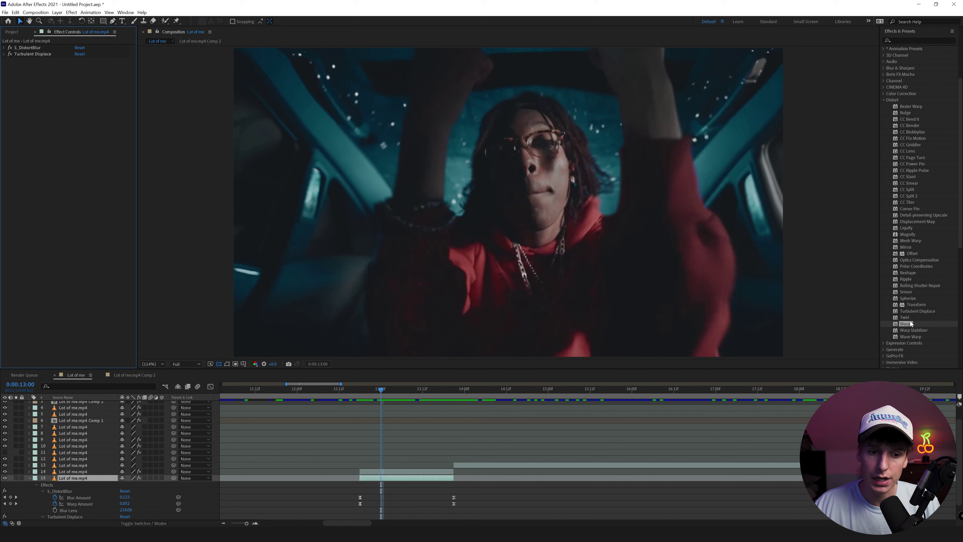
- Toggle Turbulent Displace on layer 15 off and on to compare its effect at 0:00:13:00, leaving it enabled
left_click(12, 55)
left_click(12, 55)
left_click(11, 55)
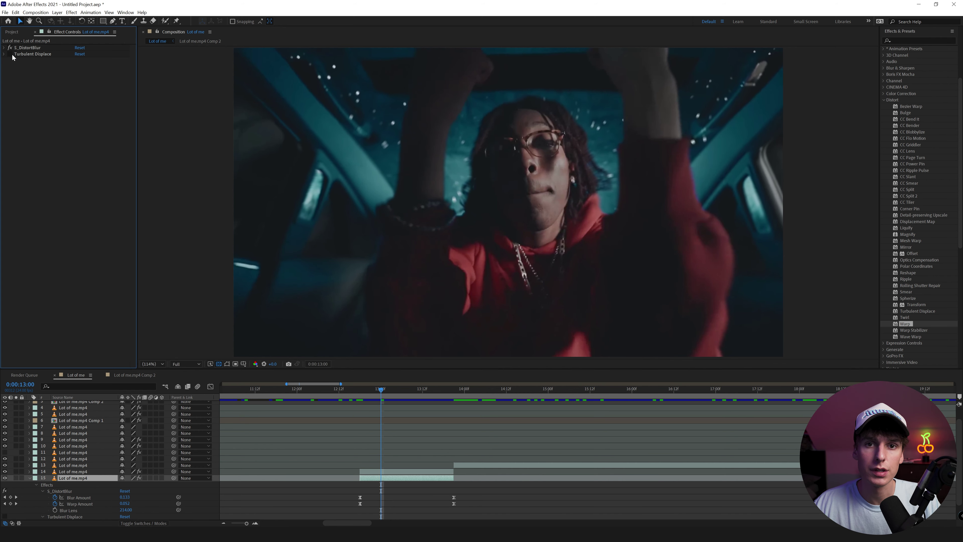
left_click(11, 55)
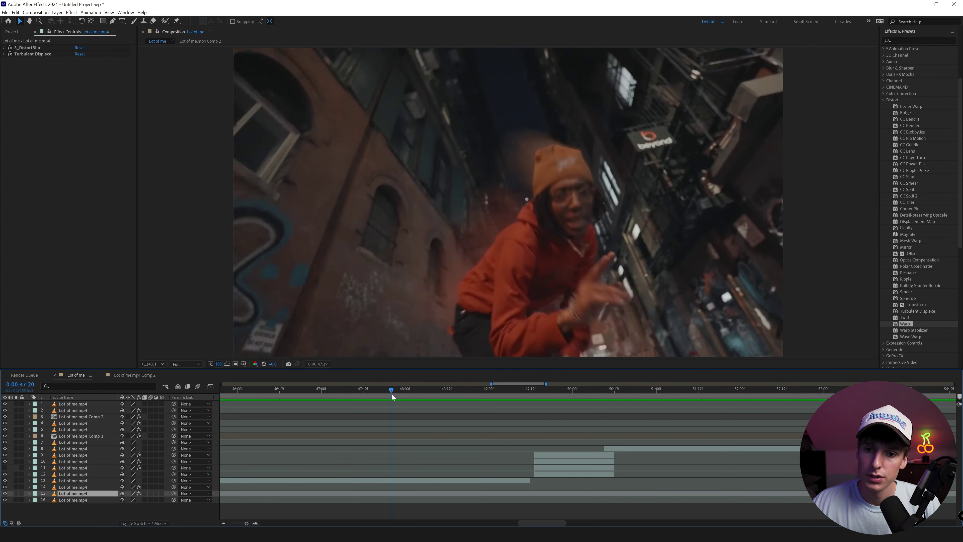
- Go to the transition at 0:00:49:17 and examine the effects applied to layers 9 and 10
left_click_drag(391, 395, 286, 397)
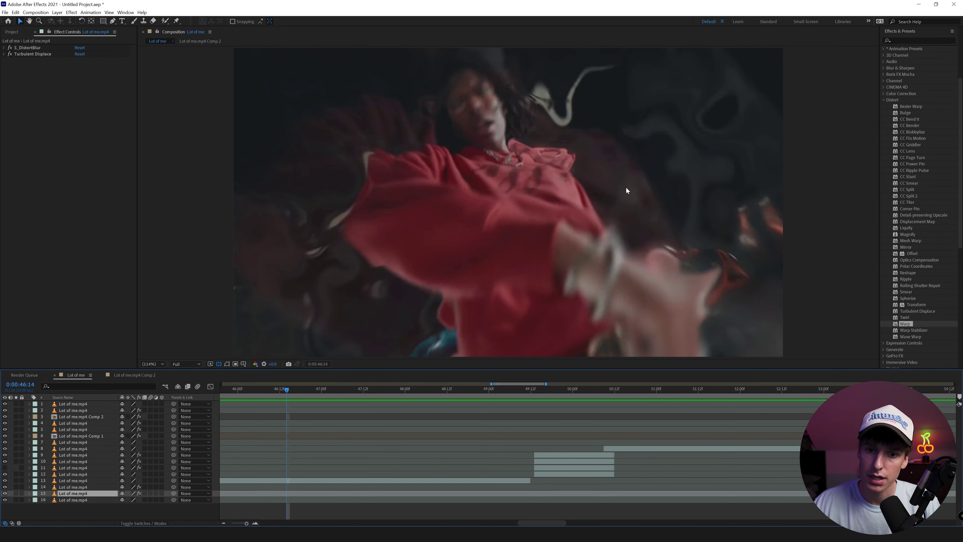
left_click(458, 259)
mouse_move(542, 394)
left_mouse_down()
mouse_move(531, 393)
mouse_move(595, 400)
mouse_move(528, 401)
mouse_move(538, 402)
left_mouse_up()
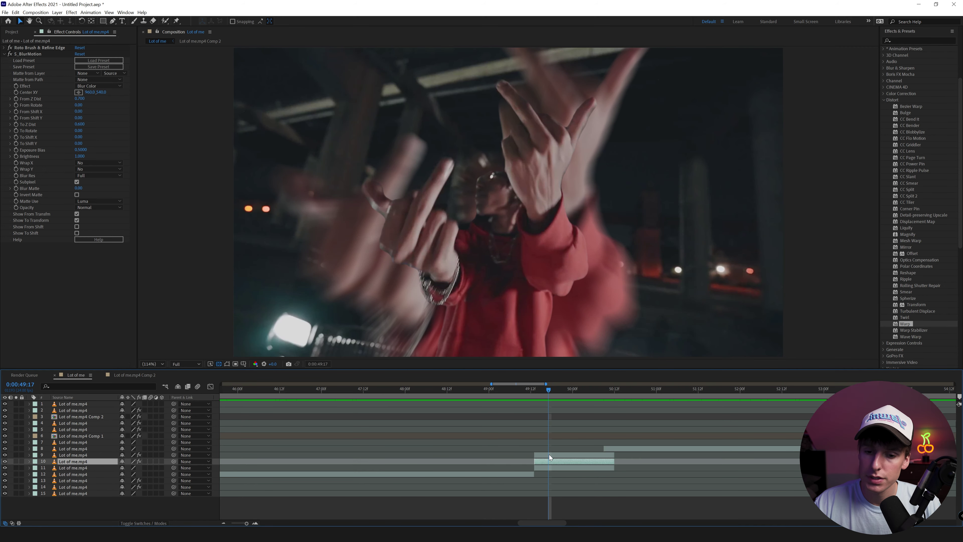
left_click(550, 455)
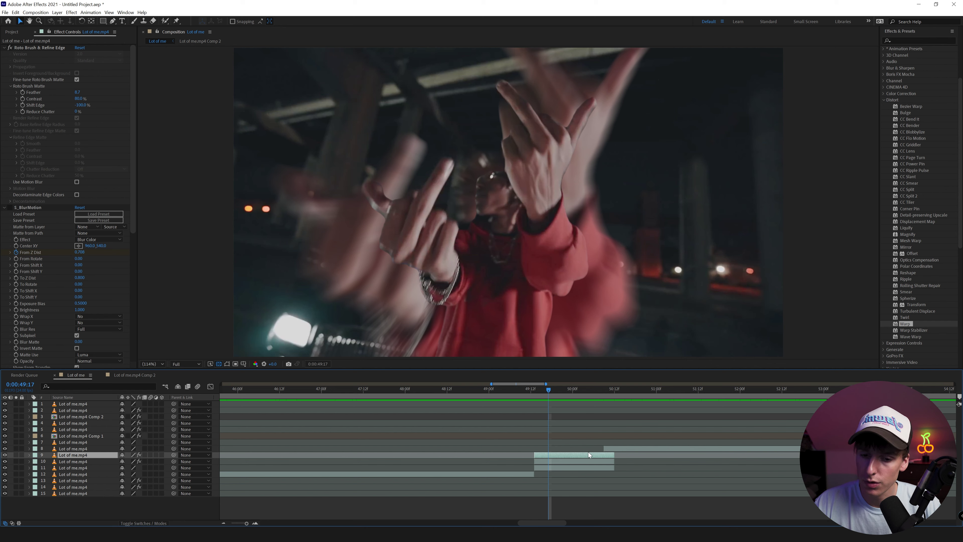
left_click(547, 460)
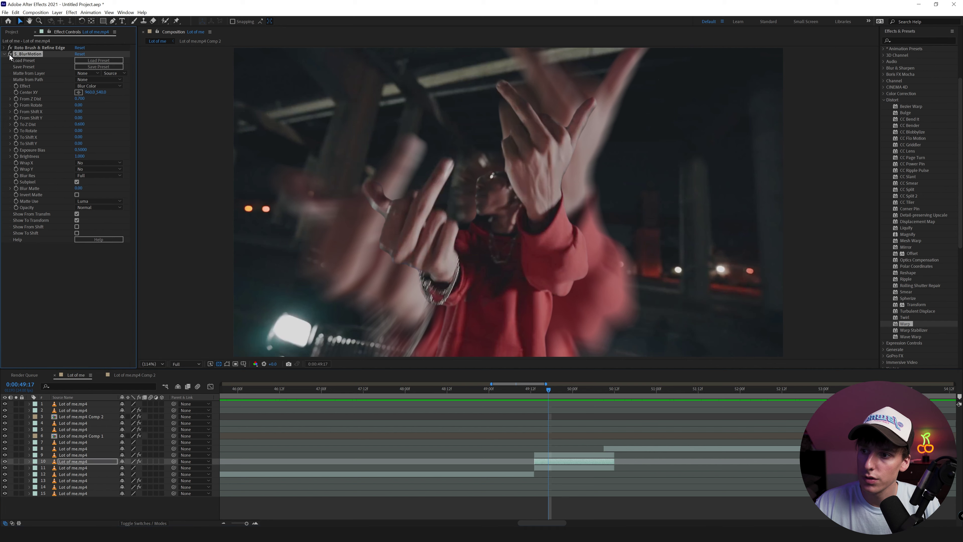
- Apply S_BlurMotion to layer 10 with From Z Dist about 0.79 and To Z Dist about 0.63, and play back the transition
left_click_drag(913, 215, 553, 461)
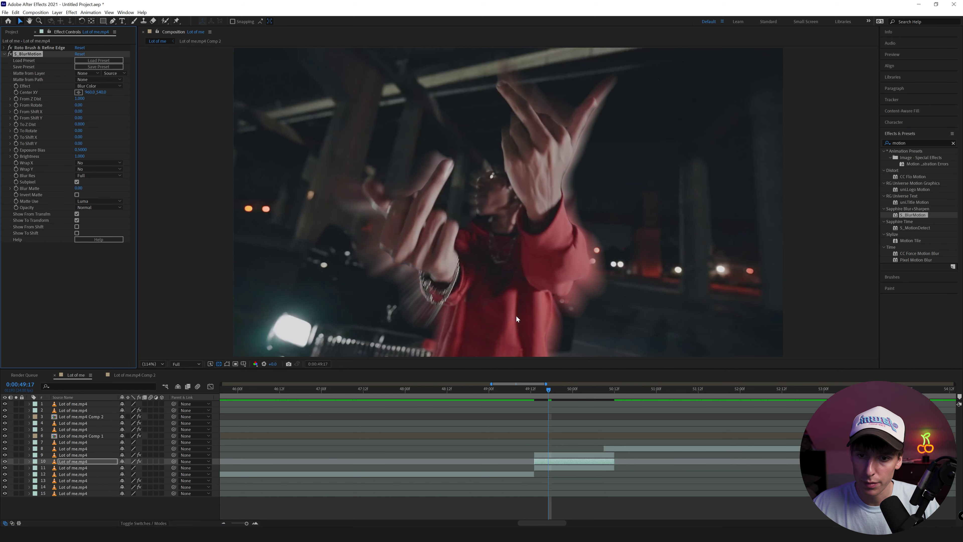
left_click_drag(80, 99, 71, 101)
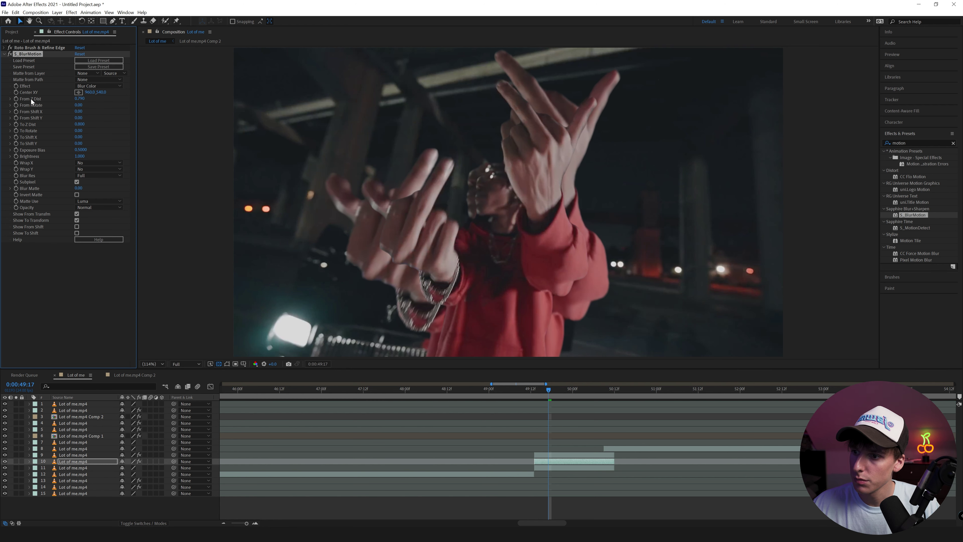
left_click_drag(78, 125, 76, 124)
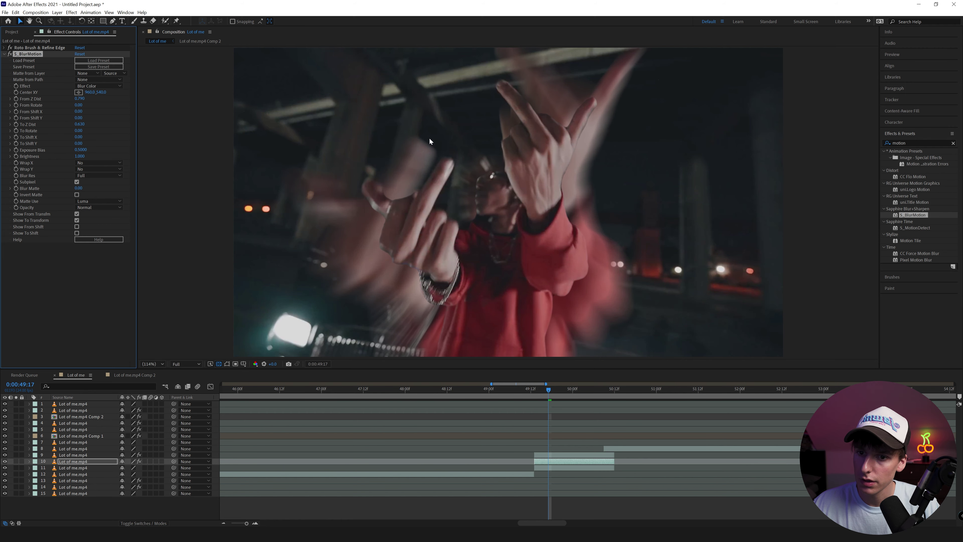
left_click(531, 391)
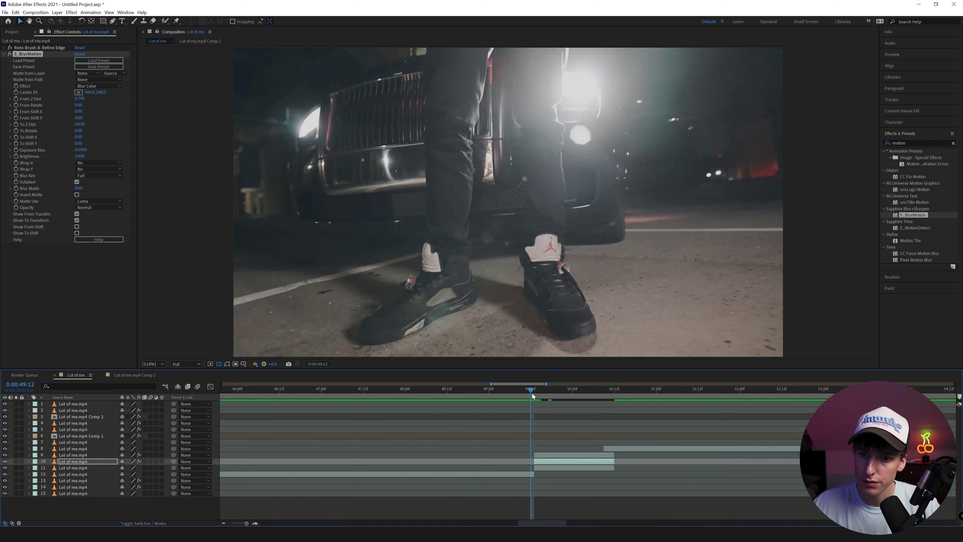
key("space")
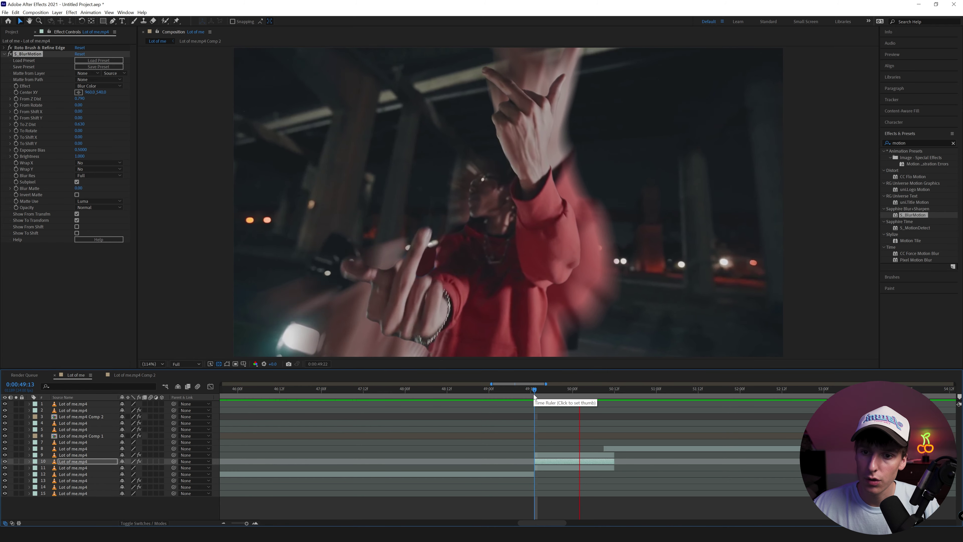
key("space")
- Remove S_BlurMotion from layer 10 and scale the layer up to 140%
key("Delete")
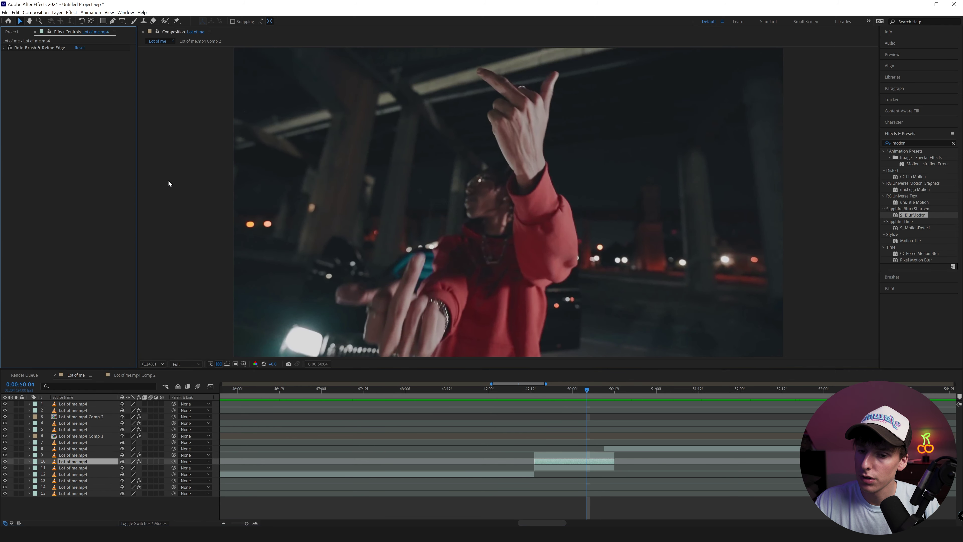
key("s")
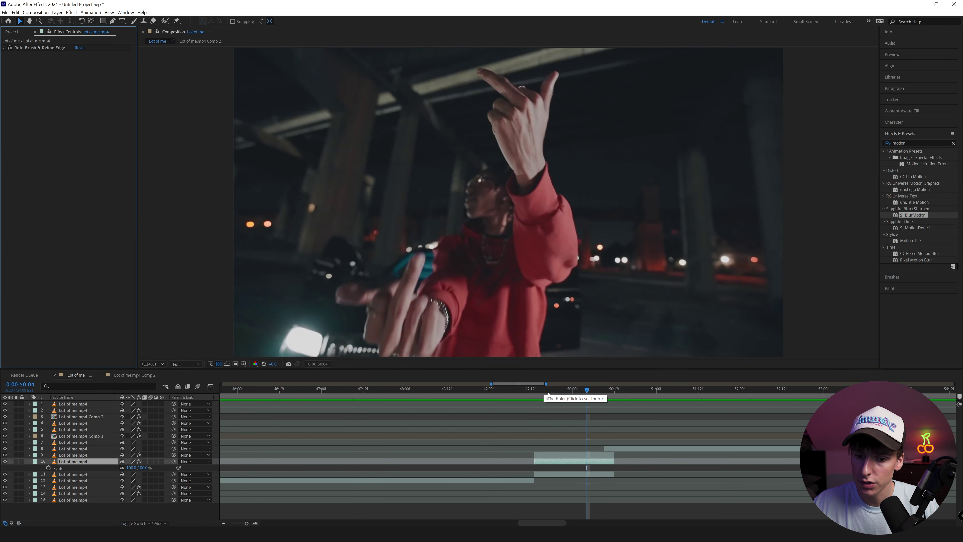
left_click_drag(133, 470, 145, 467)
- Search the effects for "blur" and apply Directional Blur to layer 10 with a Blur Length of about 39
left_click_drag(912, 142, 828, 144)
type("blur")
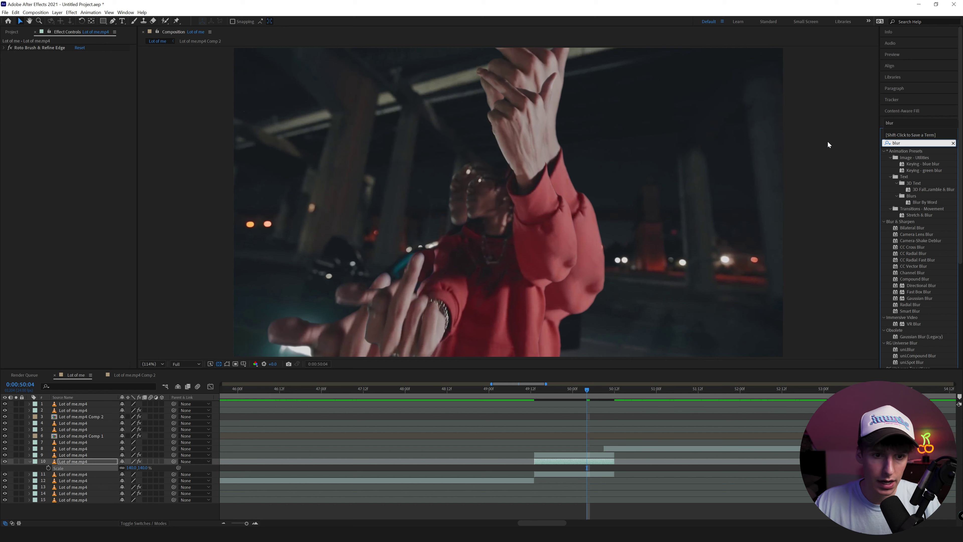
scroll(951, 115, "down", 5)
left_click_drag(913, 149, 88, 162)
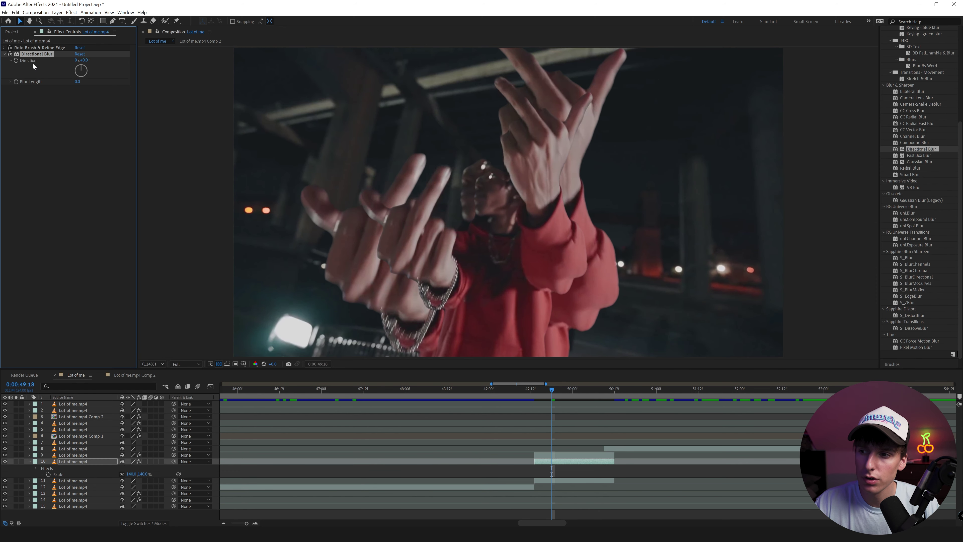
left_click_drag(77, 82, 172, 81)
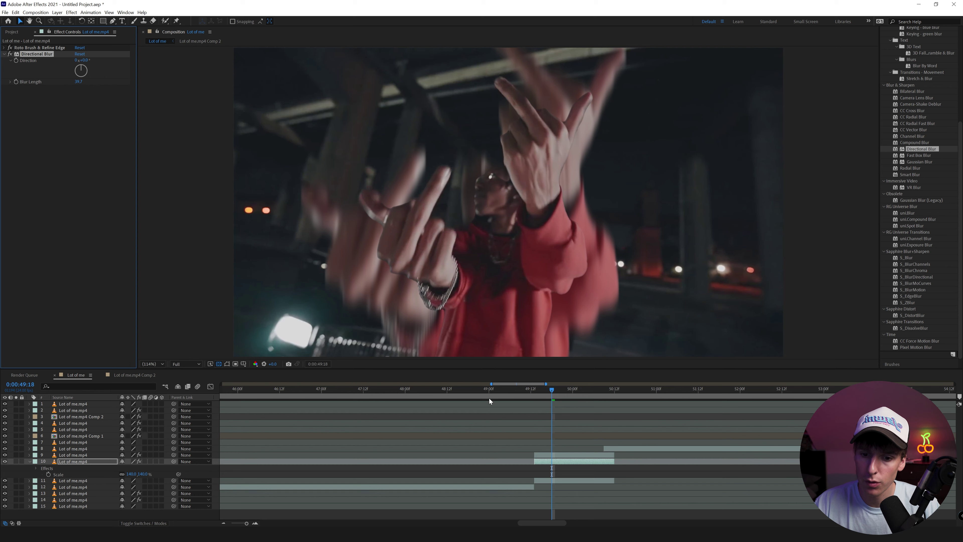
- Play back the Directional Blur version of the transition from 0:00:49:13 and remove the effect from layer 10 at 0:00:49:18
left_click(533, 389)
key("space")
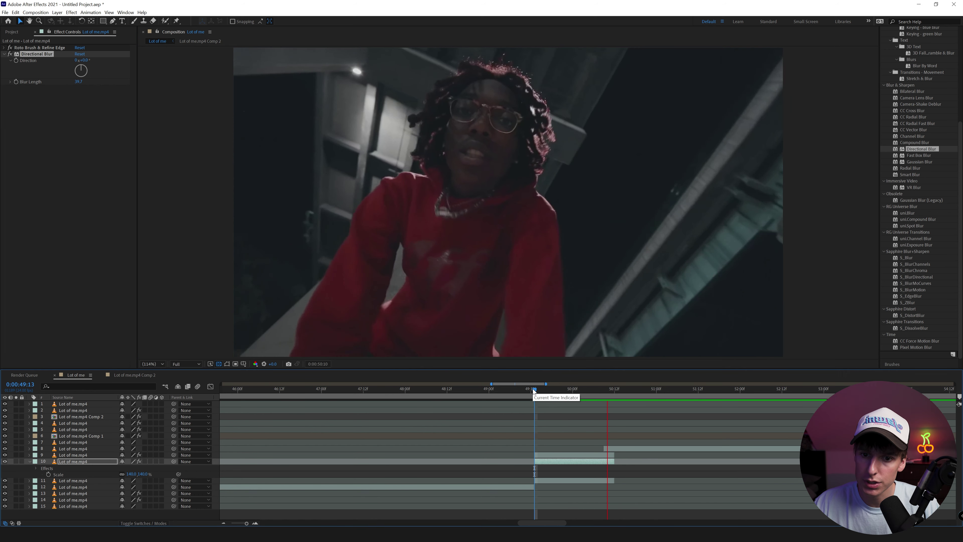
key("space")
key("space")
left_click(551, 391)
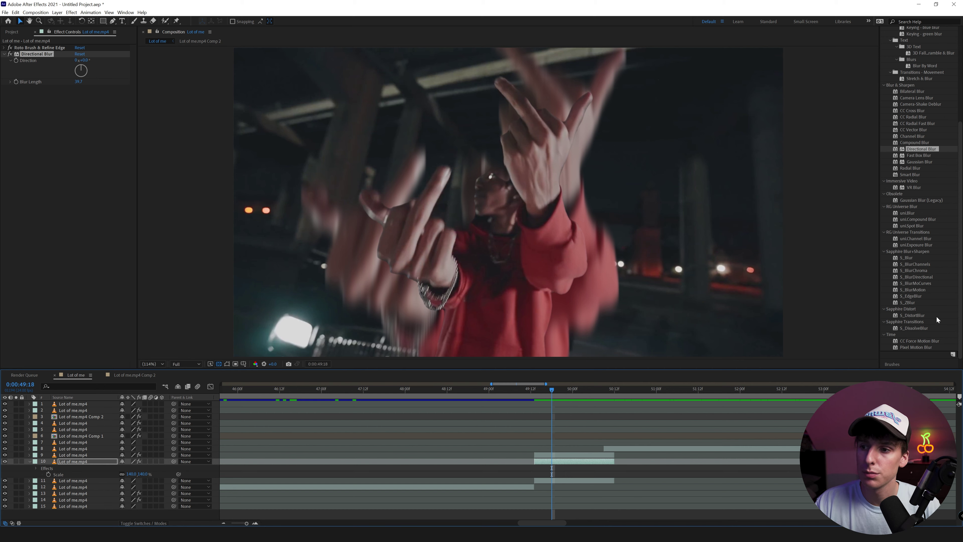
key("Delete")
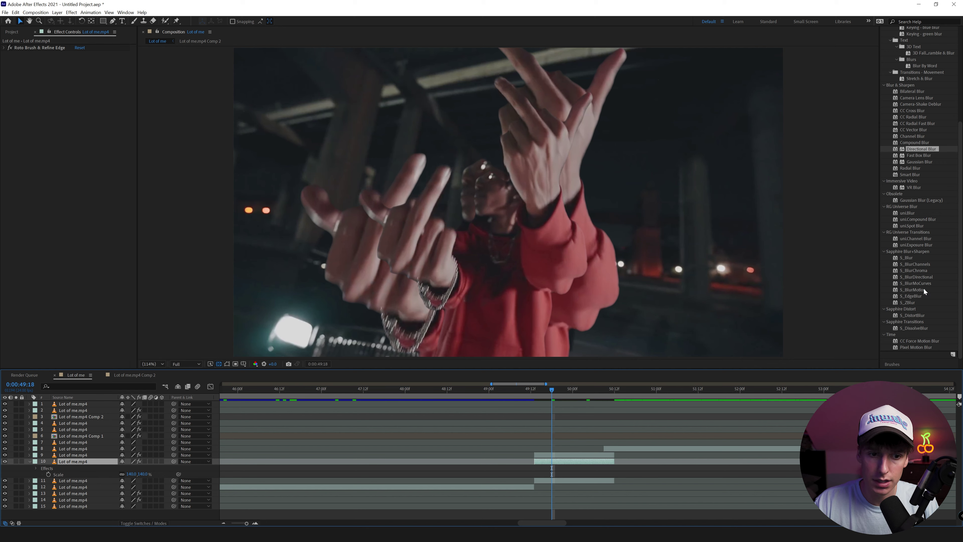
- Apply S_BlurMotion to layer 10 and keyframe To Rotate from 14 at 0:00:49:13 to -17 at 0:00:50:03
left_click_drag(913, 290, 130, 183)
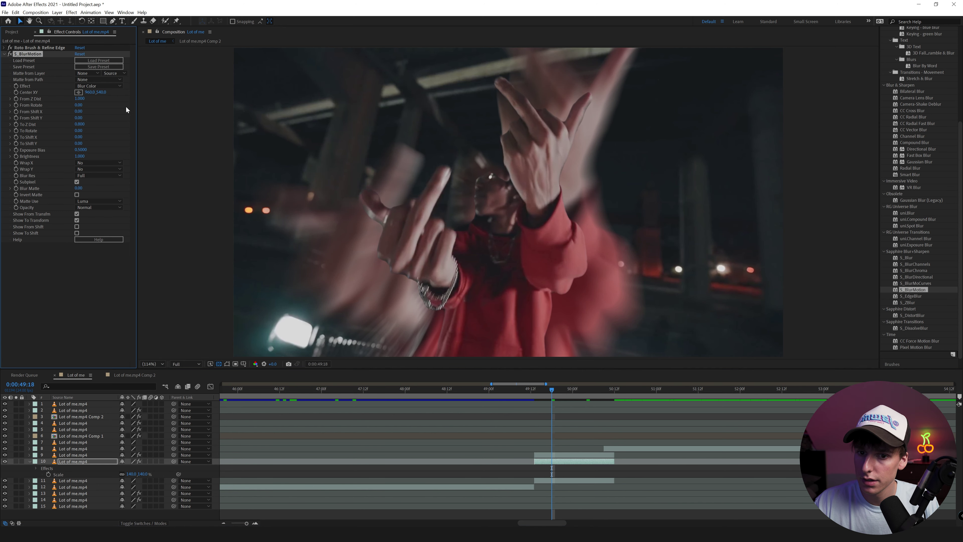
left_click_drag(80, 124, 80, 132)
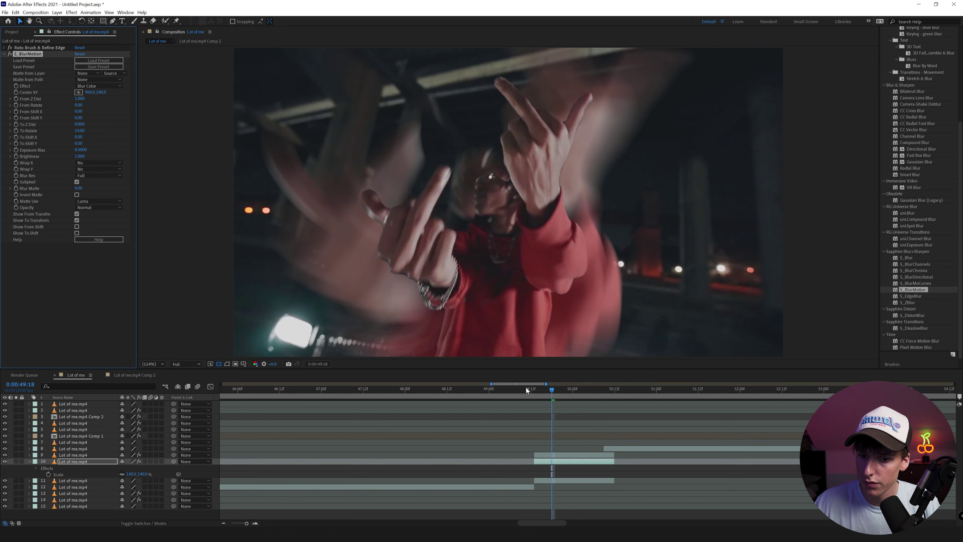
left_click(534, 390)
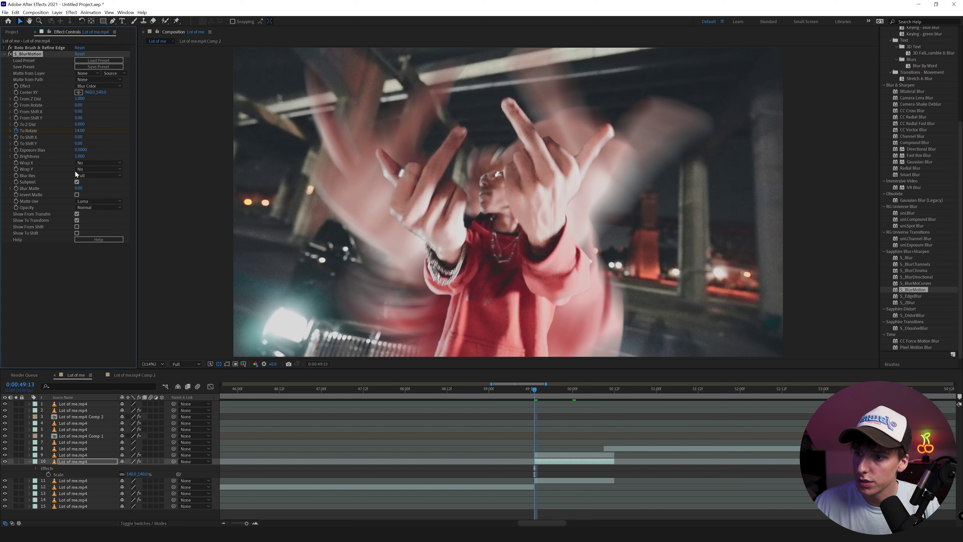
left_click(583, 397)
left_click_drag(78, 130, 66, 129)
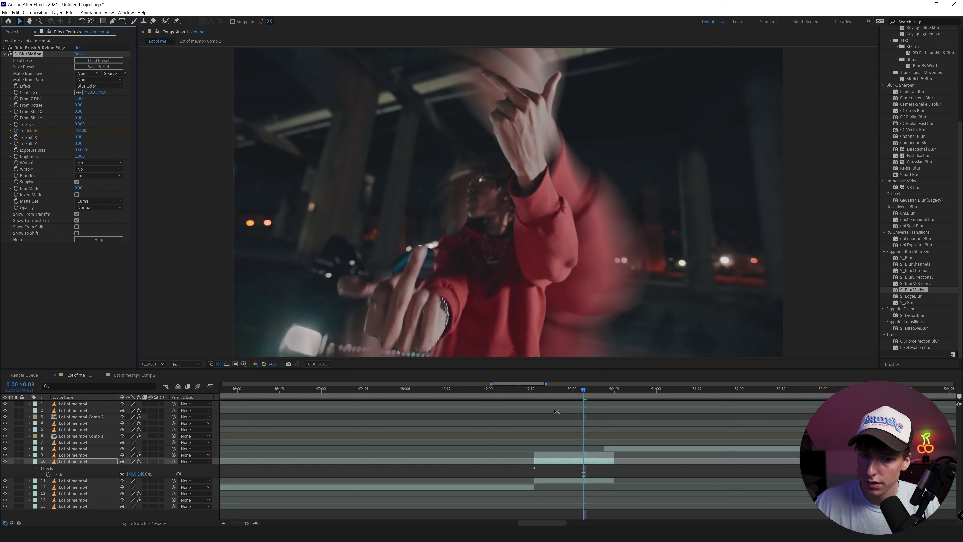
- Move the second To Rotate keyframe to the end of layer 10 and apply Easy Ease to both keyframes
key("u")
left_click_drag(580, 474, 528, 390)
key("F9")
- Play back the transition from just before layer 10 starts to review the rotating blur
left_click(528, 391)
key("space")
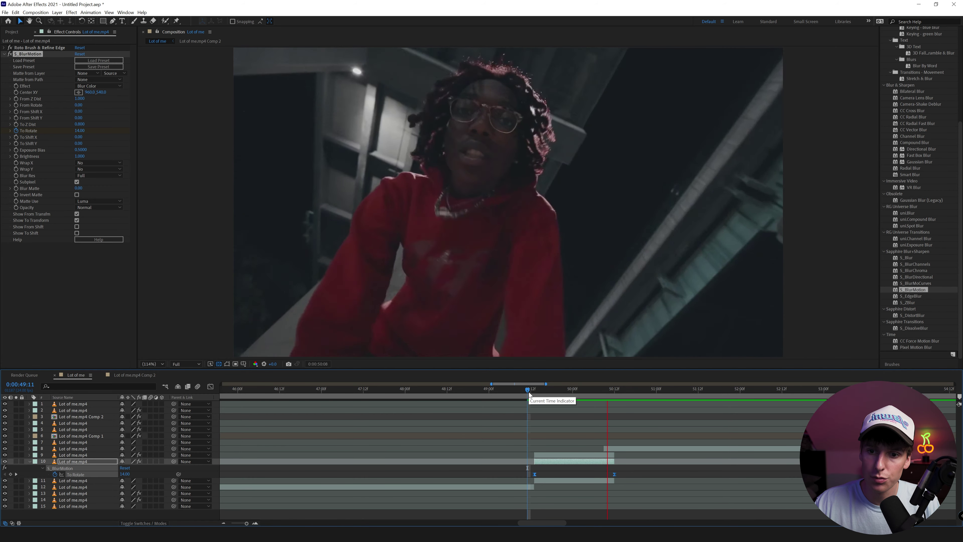
key("space")
mouse_move(529, 392)
left_mouse_down()
mouse_move(541, 393)
mouse_move(533, 396)
left_mouse_up()
key("space")
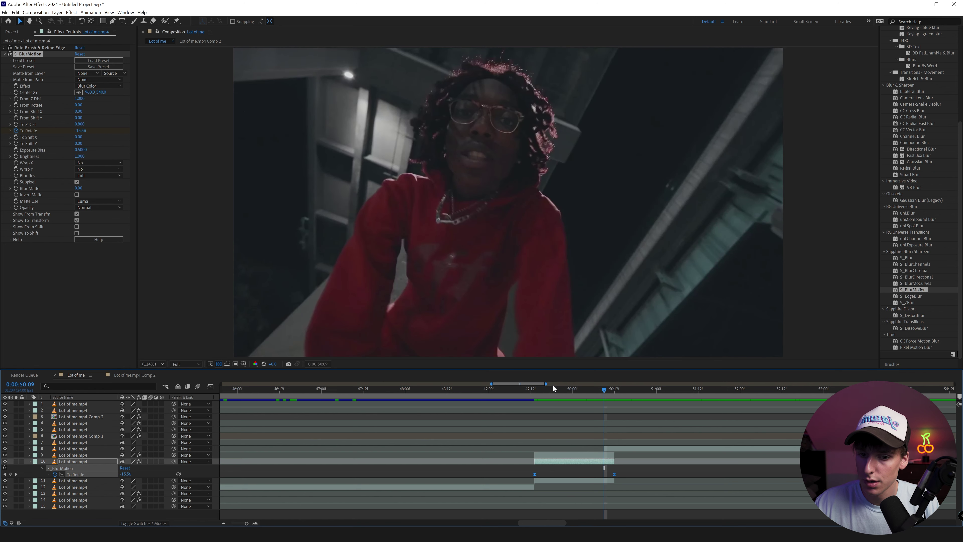
- Try changing S_BlurMotion's To Z Dist and To Shift Y on layer 10 at 0:00:49:21, undoing each adjustment
left_click(560, 390)
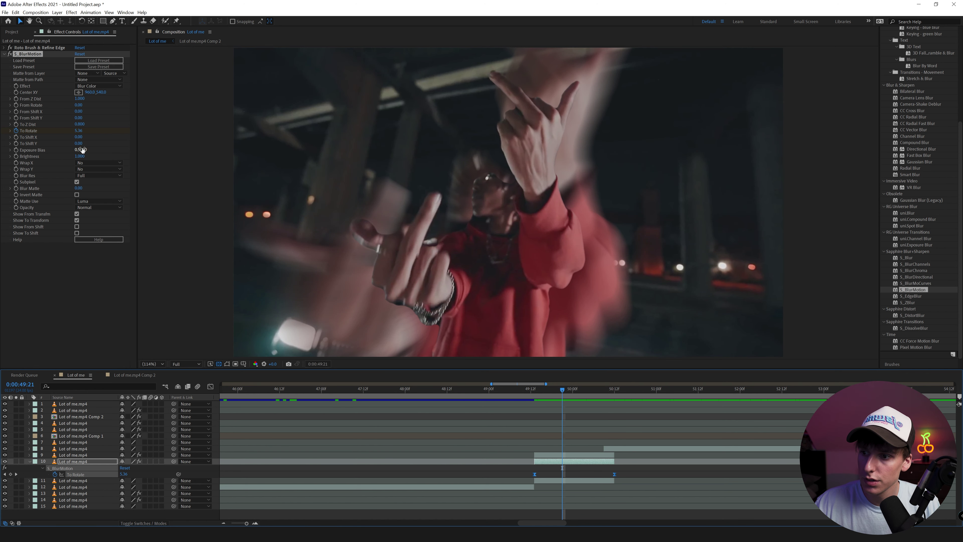
left_click_drag(80, 124, 71, 125)
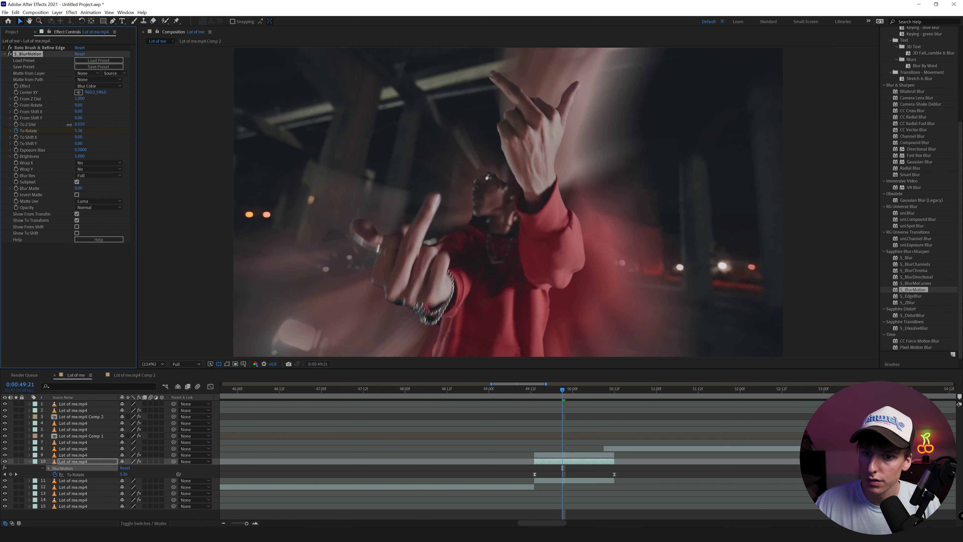
key("ctrl+z")
left_click_drag(78, 143, 74, 142)
key("ctrl+z")
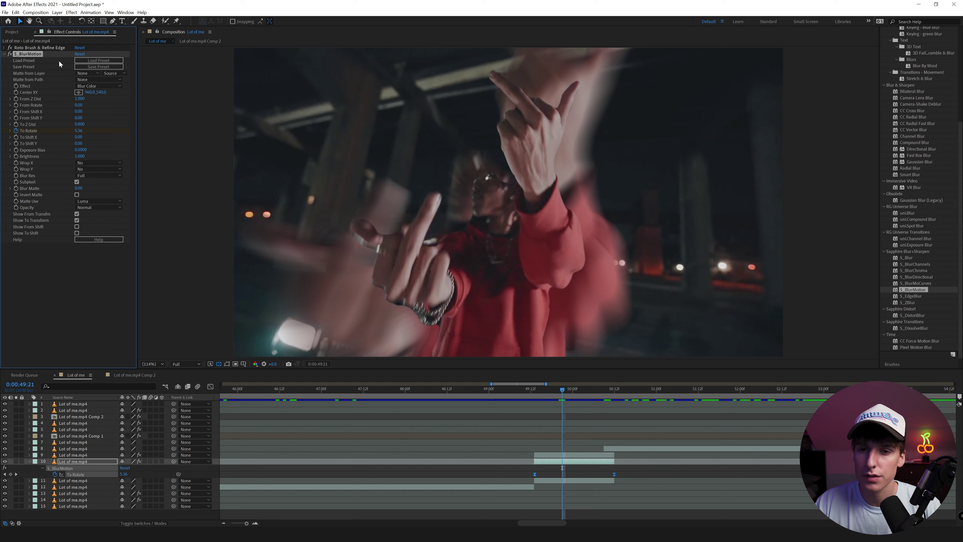
- Review the layered background transition between about 0:01:11:16 and 0:01:12:05 in the Lot of me composition
key("space")
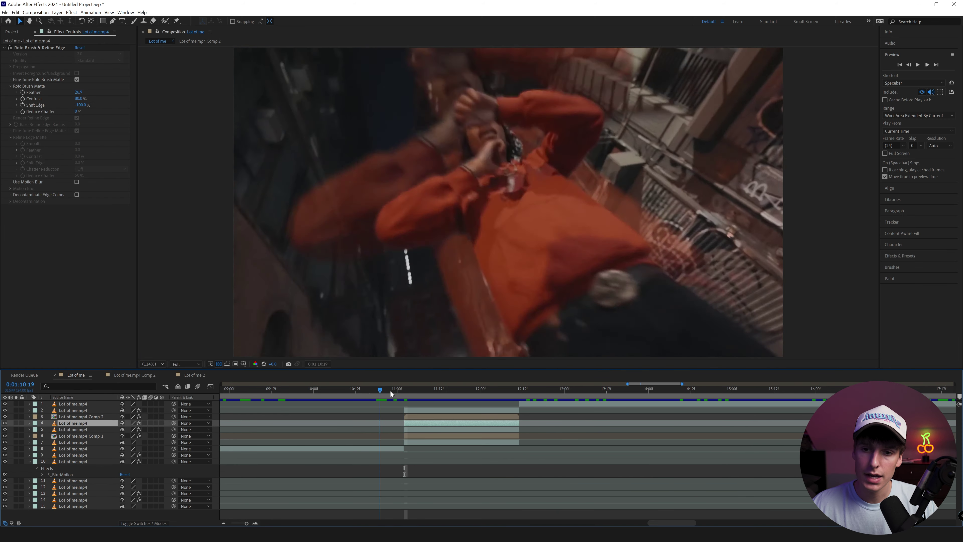
left_click_drag(390, 391, 498, 399)
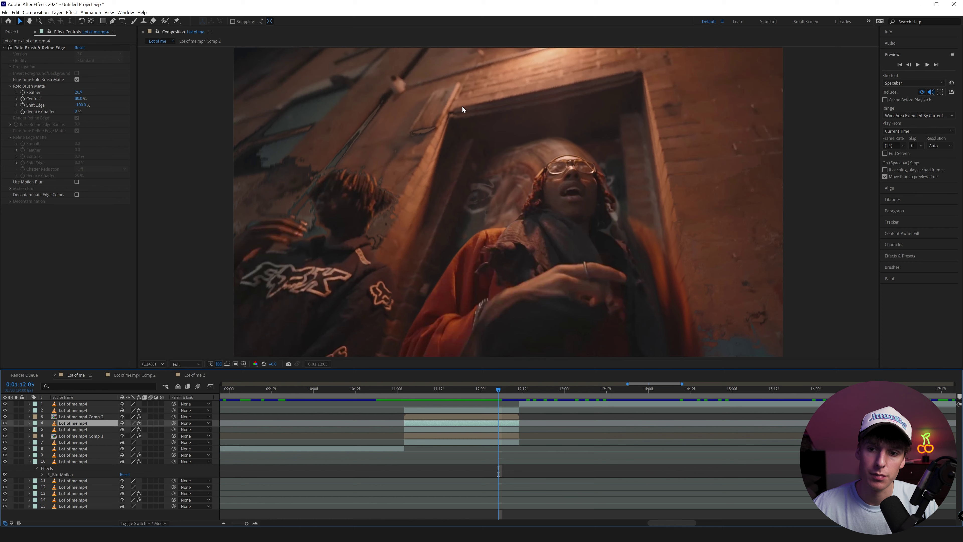
left_click_drag(429, 392, 453, 392)
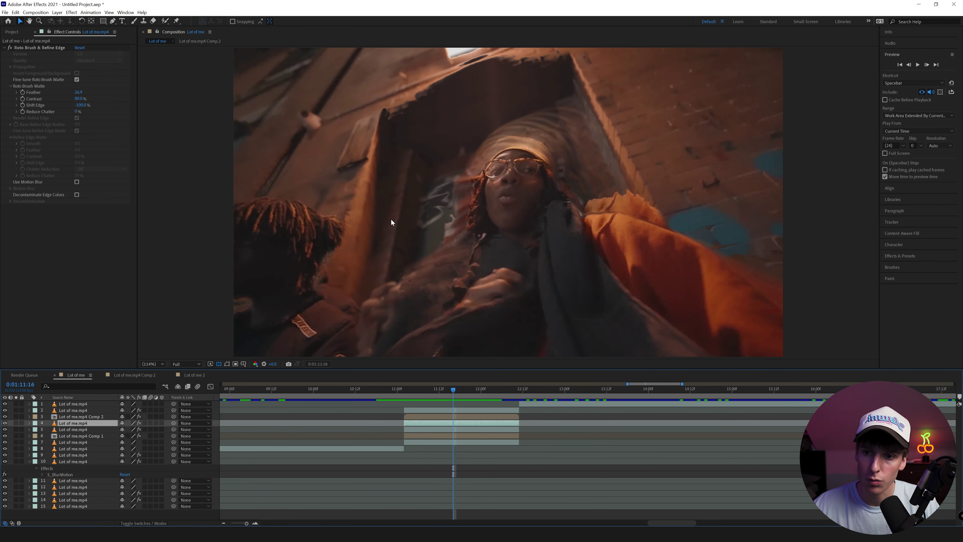
left_click_drag(471, 392, 498, 393)
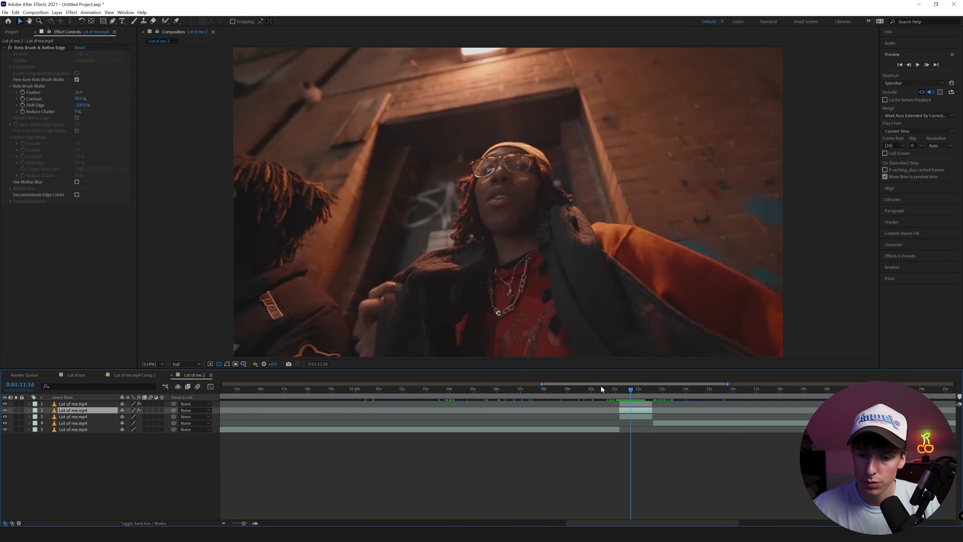
- In Lot of me 2 at 0:01:11:10, toggle the visibility of layers 3 and 2 to inspect the separate rotoscoped cutouts, restoring both layers
left_click_drag(606, 389, 625, 389)
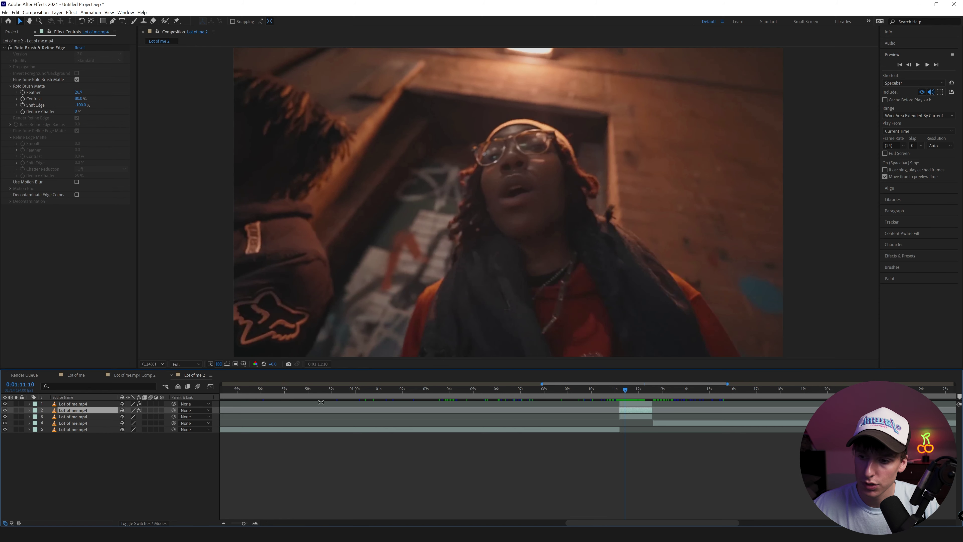
left_click(4, 416)
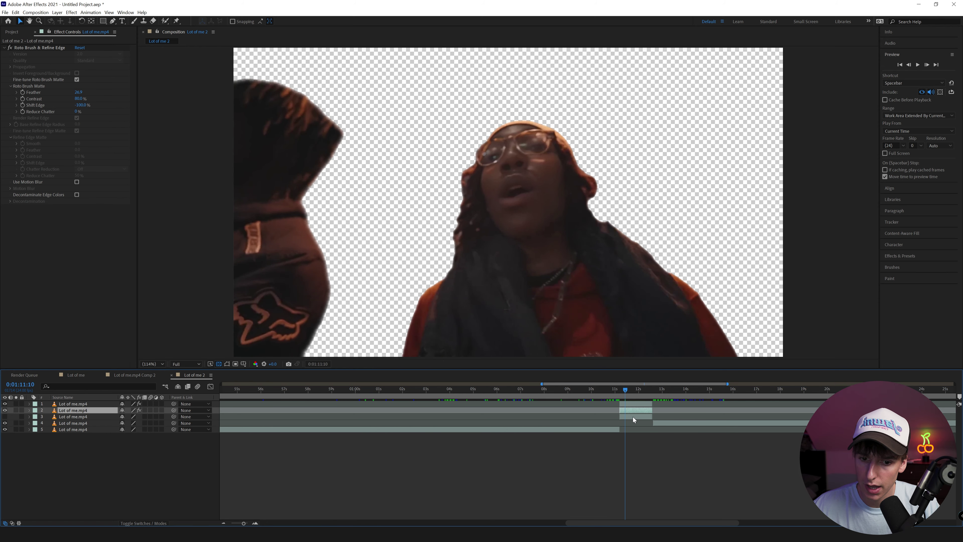
left_click(626, 403)
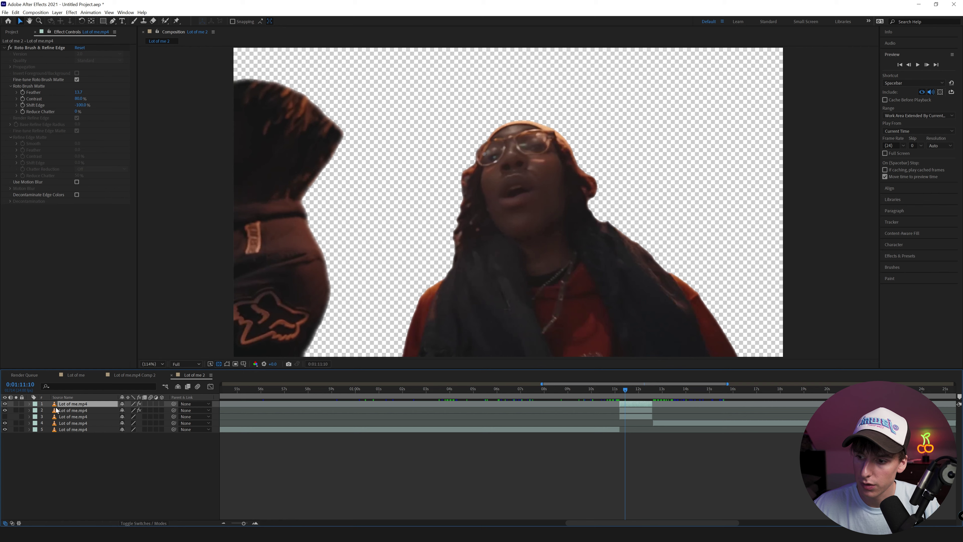
left_click(4, 410)
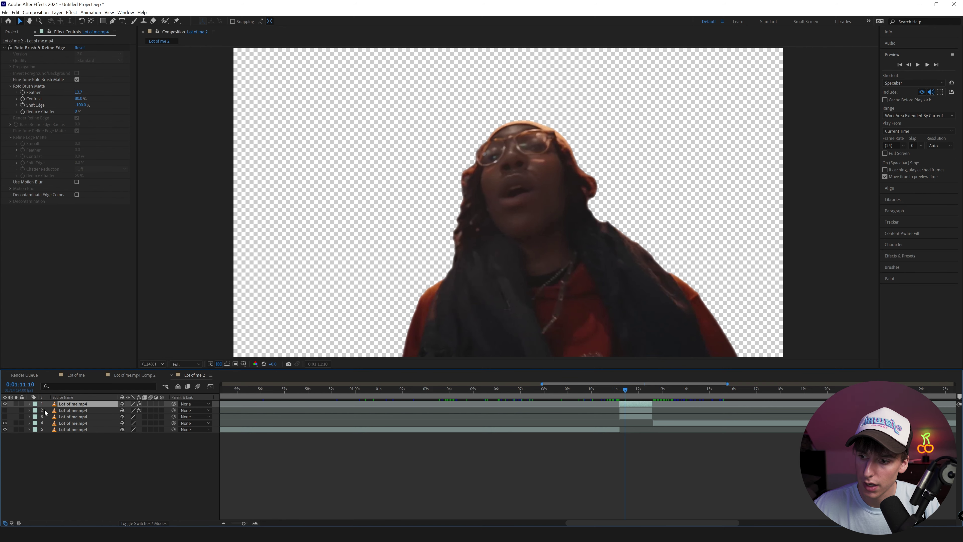
left_click(5, 409)
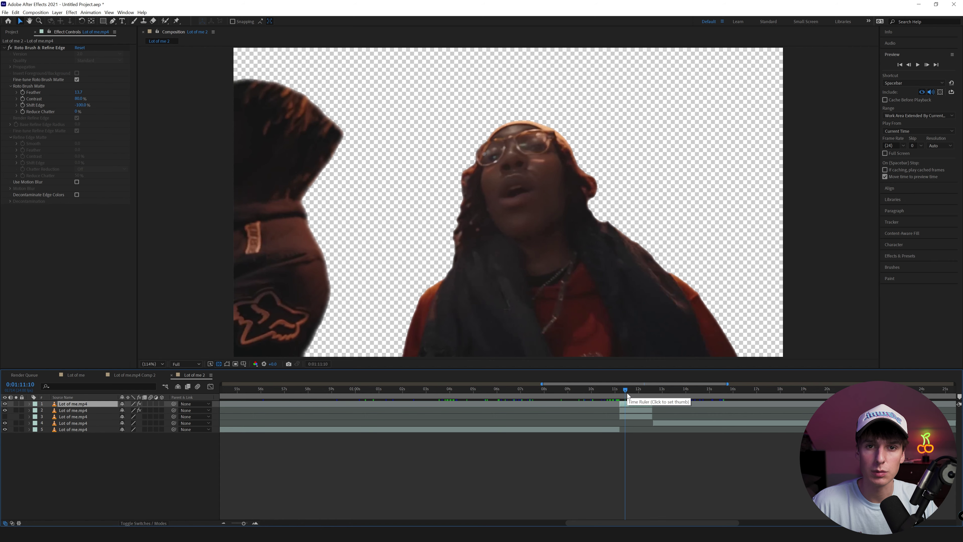
left_click_drag(627, 393, 625, 392)
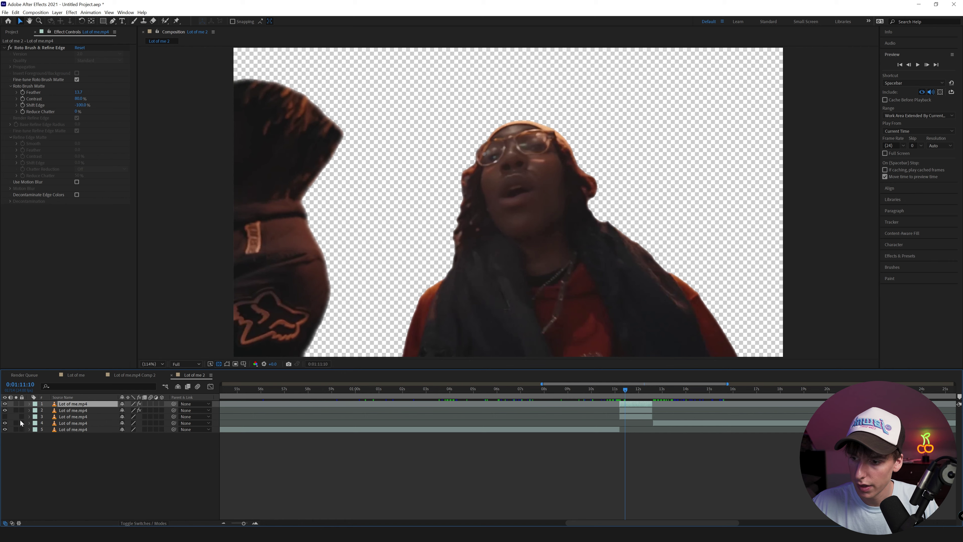
key("ctrl+z")
- Duplicate background layer 3 in Lot of me 2 and apply the Displacement Map effect to the upper copy
left_click(633, 418)
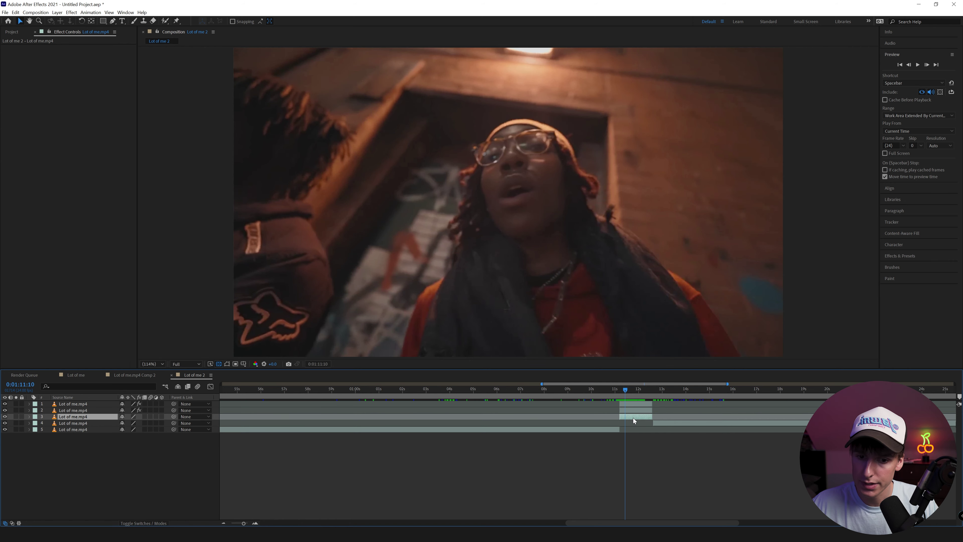
key("ctrl+d")
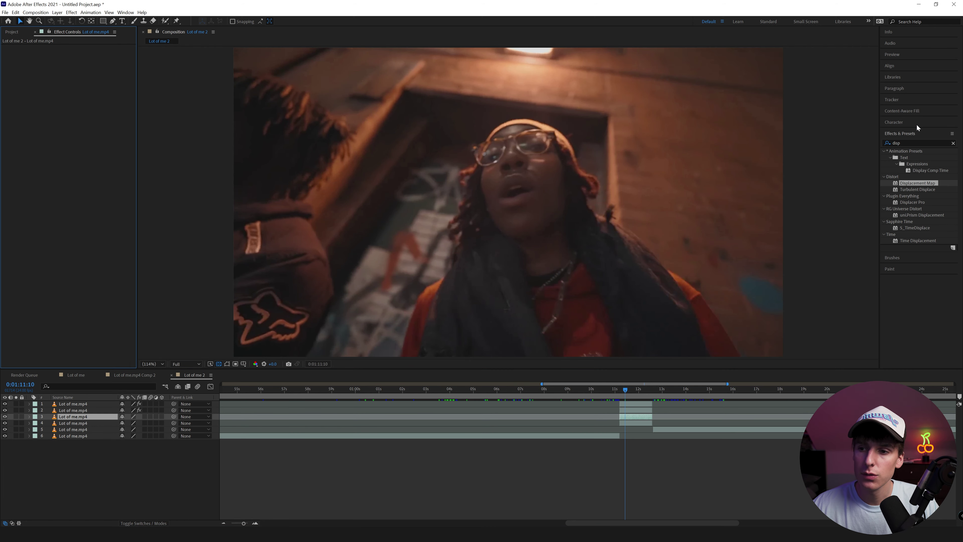
left_click(908, 204)
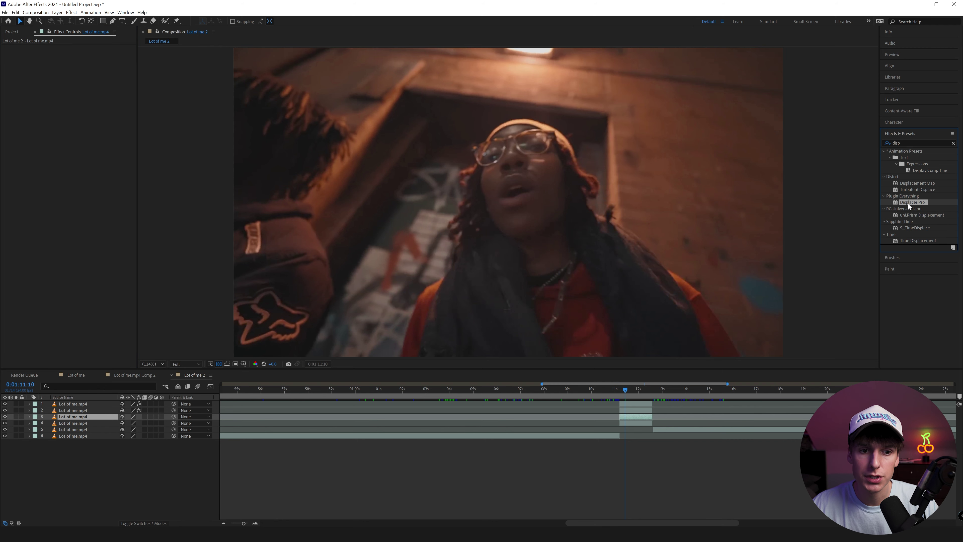
left_click(913, 183)
left_click_drag(914, 183, 623, 417)
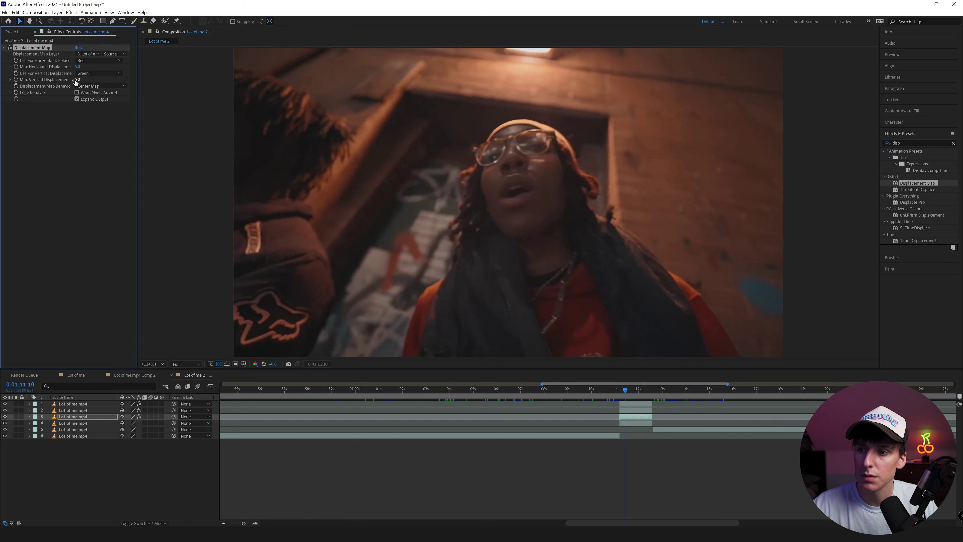
- On layer 3's Displacement Map, set Max Horizontal Displacement to 0 and start keyframing an increased Max Vertical Displacement at 0:01:11:05
left_click(78, 66)
type("0")
key("Return")
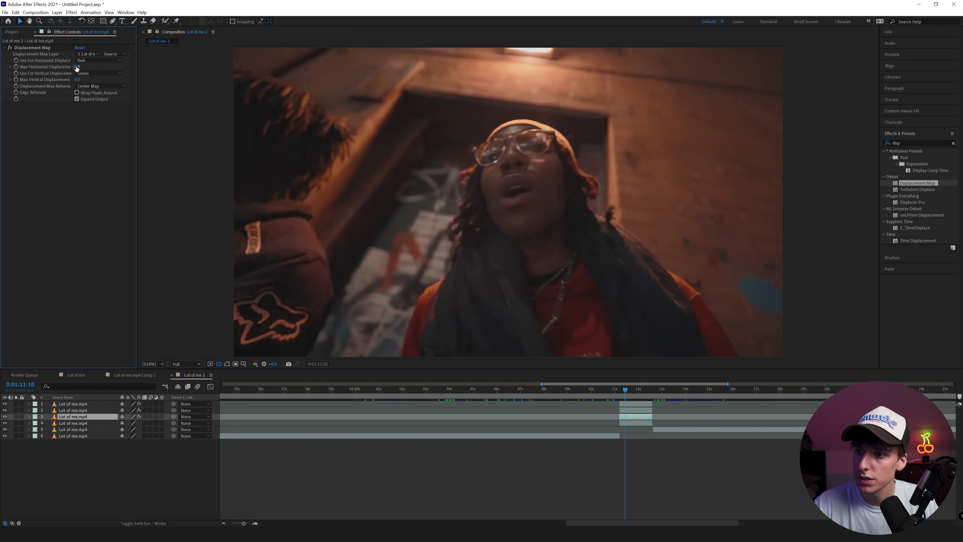
left_click_drag(625, 390, 620, 394)
left_click(16, 80)
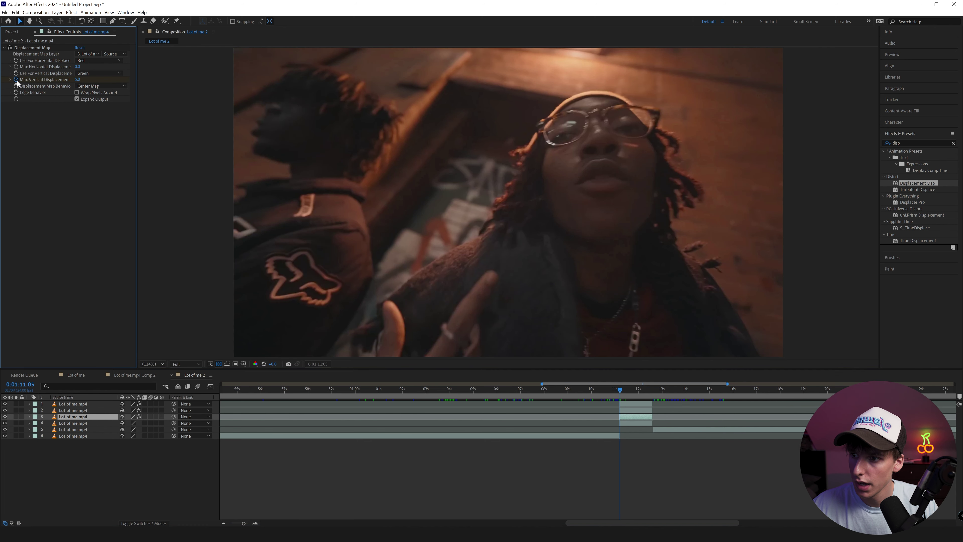
left_click(56, 79)
left_click_drag(77, 82, 100, 82)
- Keyframe Max Vertical Displacement at about 1007 at 0:01:11:17 and bring it down to slightly below zero at 0:01:12:13
mouse_move(627, 390)
left_mouse_down()
mouse_move(638, 394)
mouse_move(632, 389)
left_mouse_up()
left_click_drag(78, 79, 461, 102)
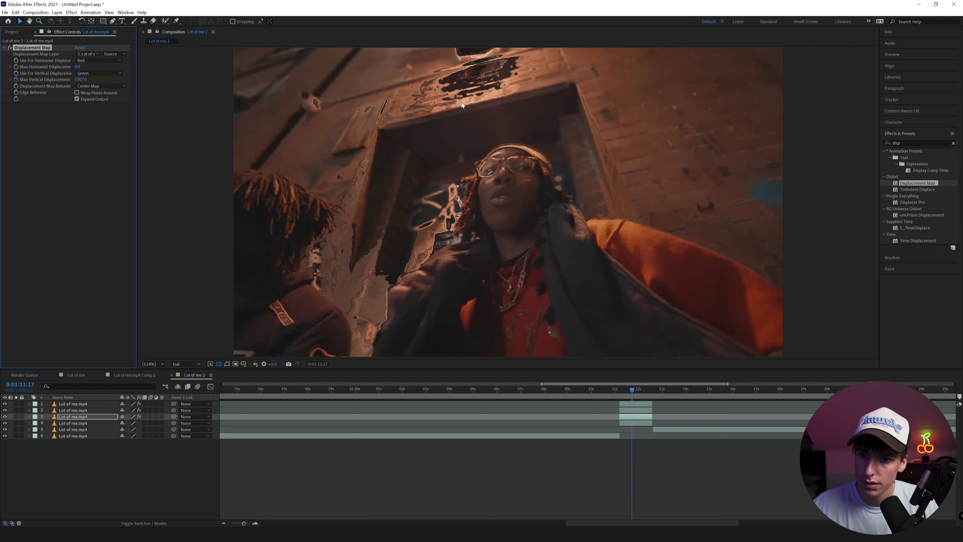
left_click(643, 389)
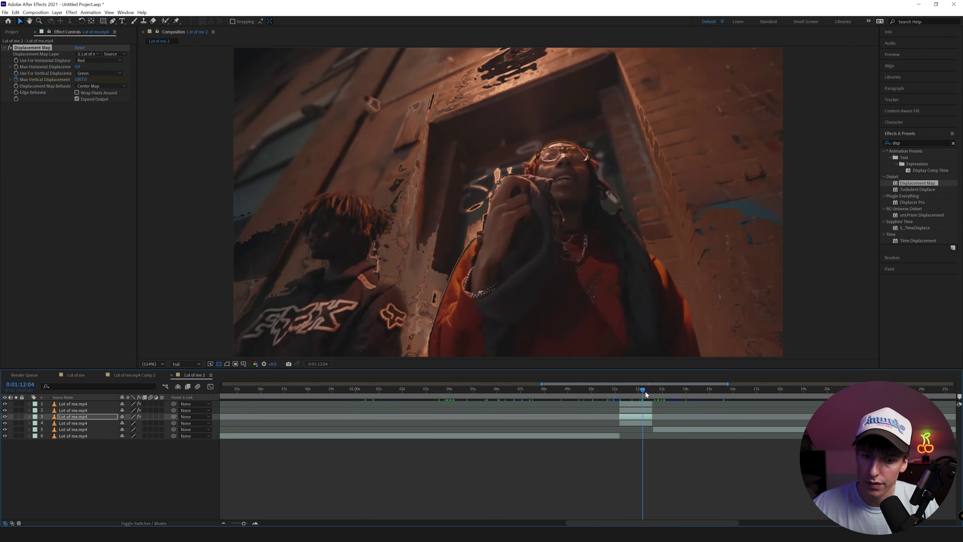
left_click_drag(645, 392, 651, 393)
left_click_drag(80, 79, 0, 80)
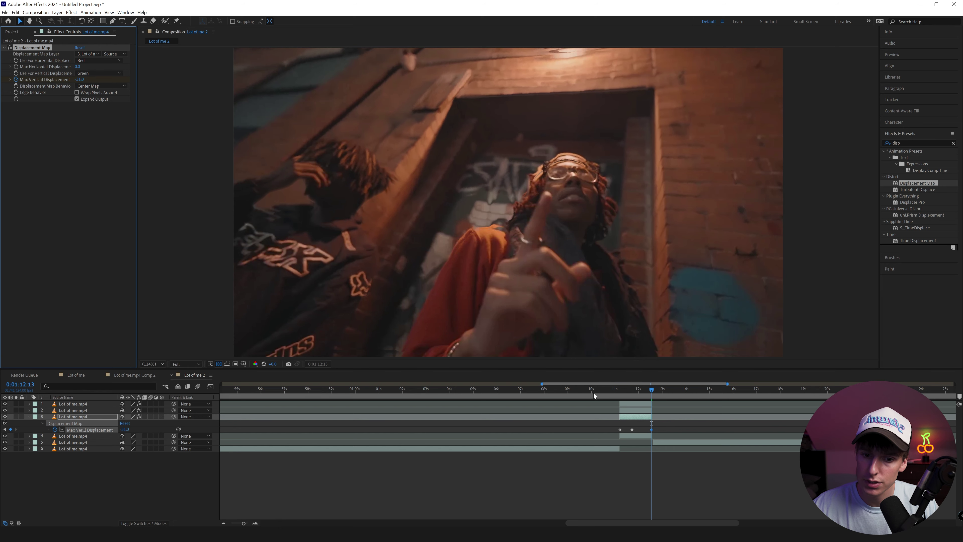
- Shift the last Max Vertical Displacement keyframe slightly past the layer's end, apply Easy Ease to all three keyframes, and preview the warp
left_click_drag(652, 429, 655, 430)
left_click_drag(651, 391, 649, 393)
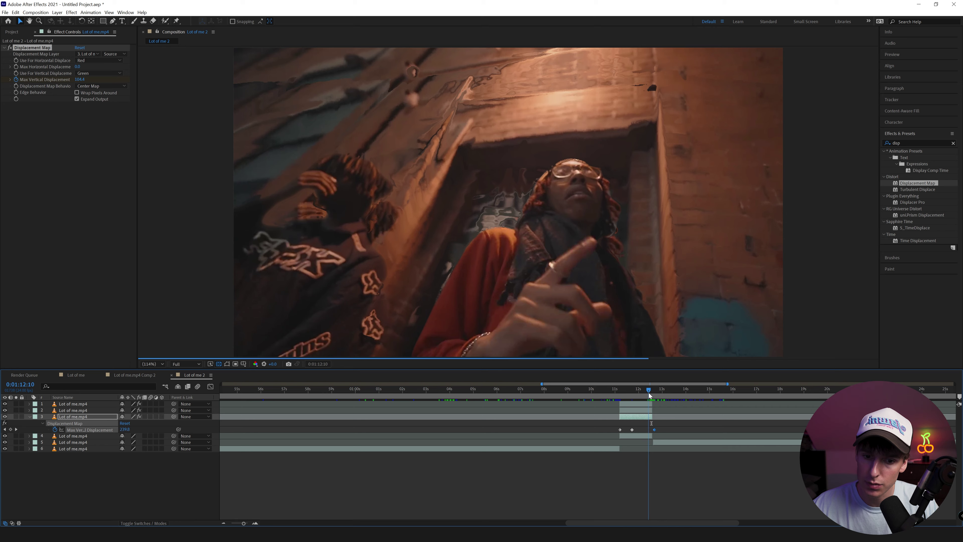
left_click_drag(661, 425, 610, 430)
key("F9")
left_click(616, 391)
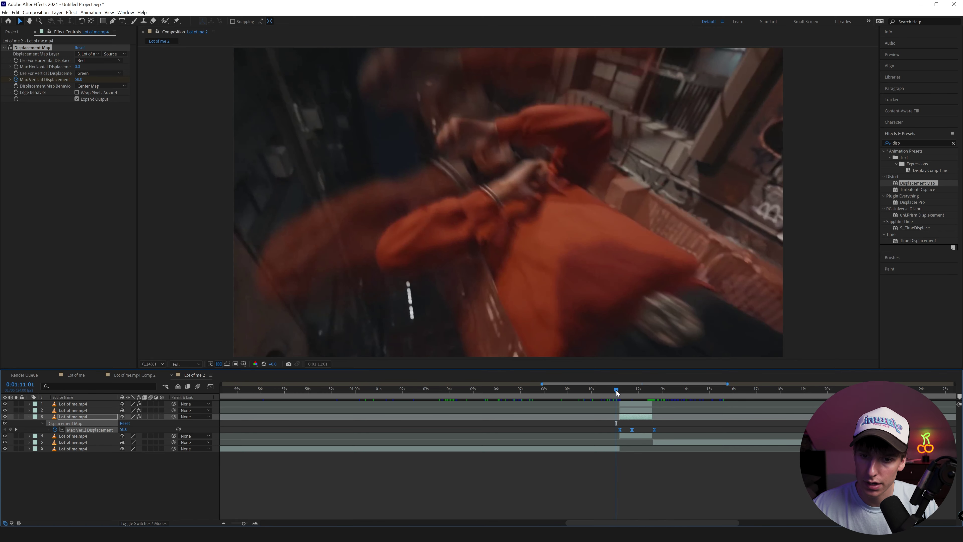
key("space")
key("space")
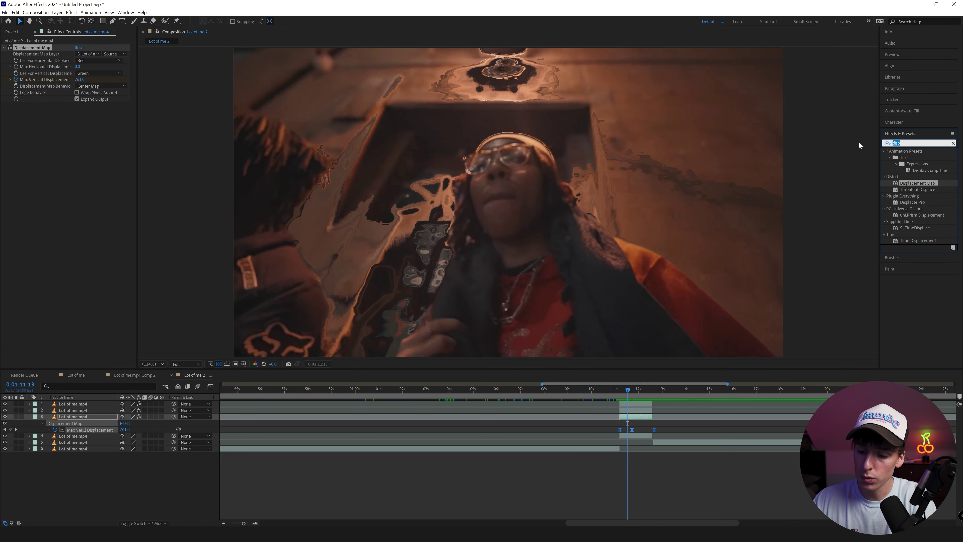
- Apply the RSMB effect to layer 3 and set its Blur Amount to 0.25
key("BackSpace")
type("rsmb")
left_click_drag(906, 157, 632, 417)
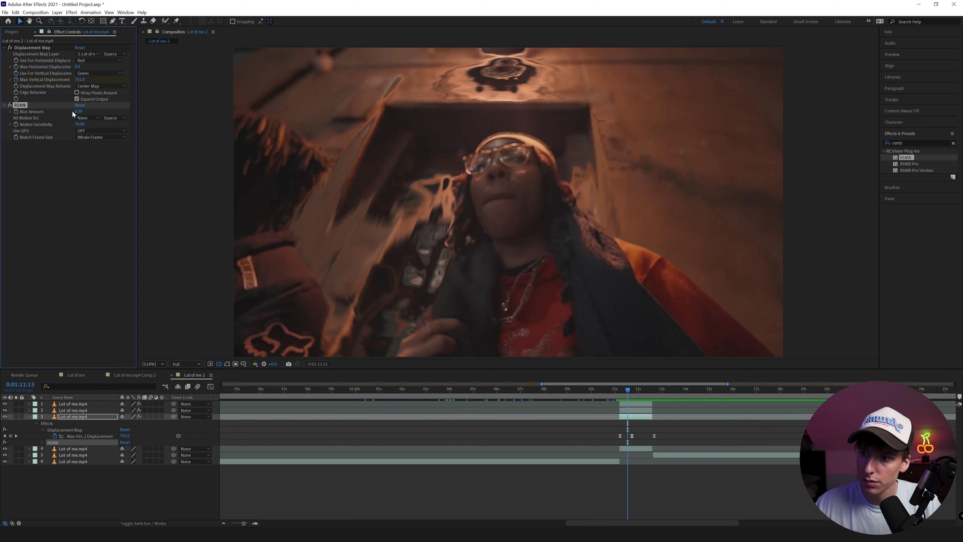
left_click(79, 111)
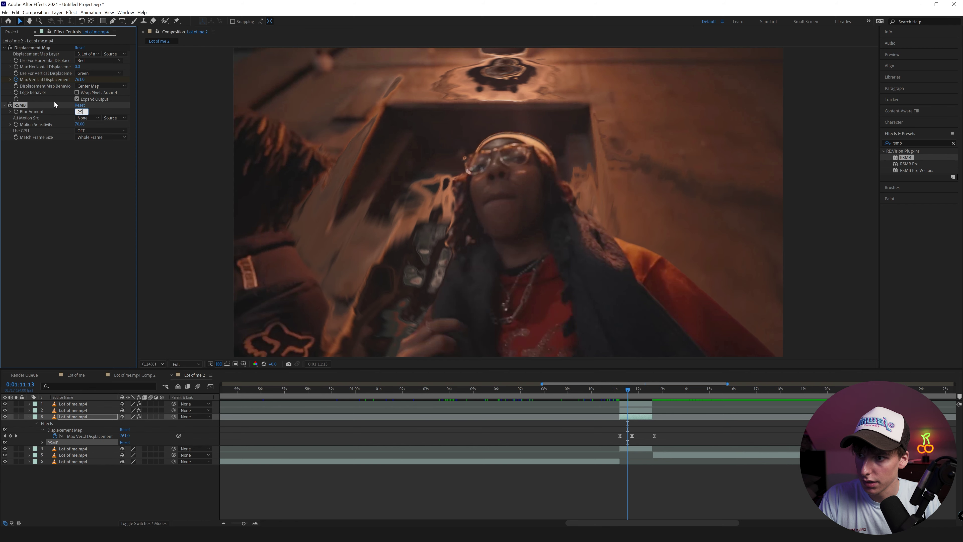
left_click(128, 155)
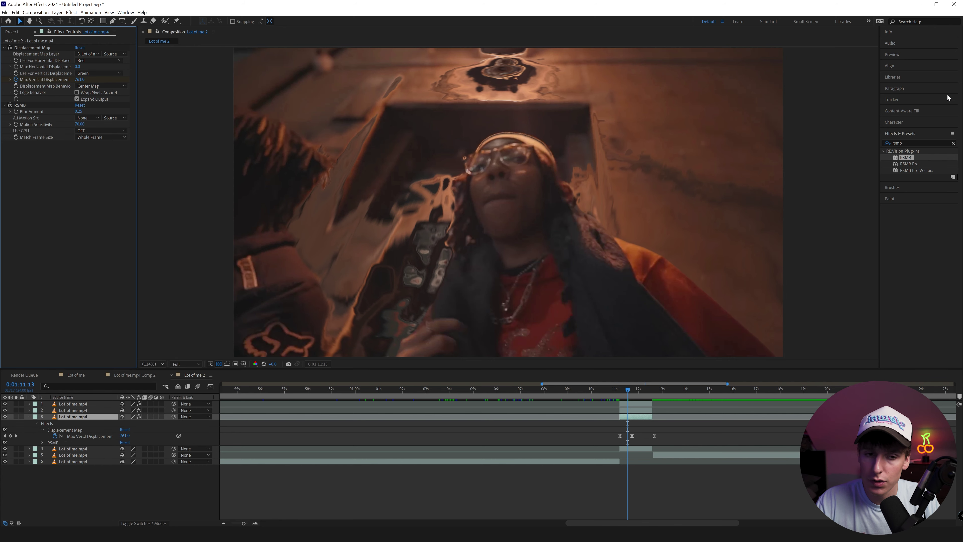
- Try CC Force Motion Blur on layer 3 with a lowered Shutter Angle, and remove the effect
left_click(912, 141)
type("cc for")
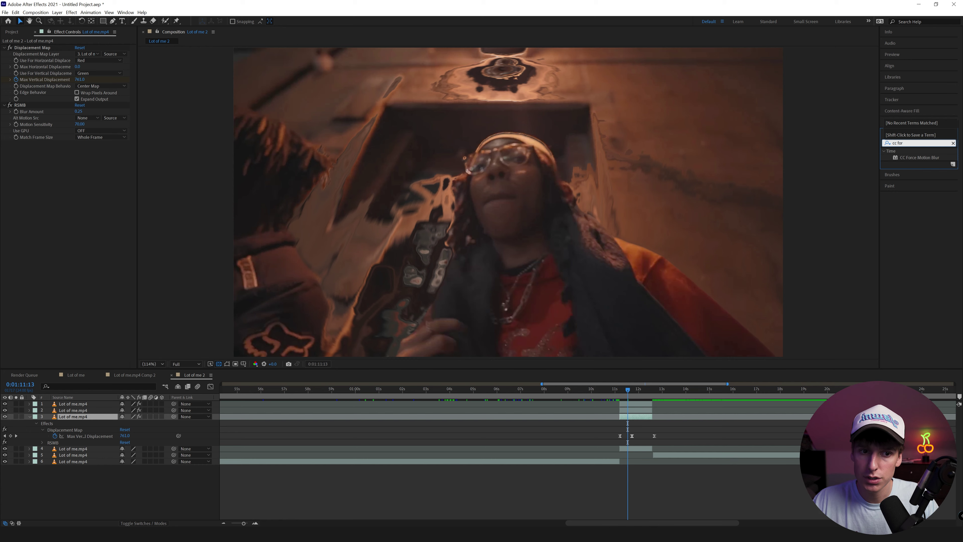
left_click_drag(904, 159, 78, 198)
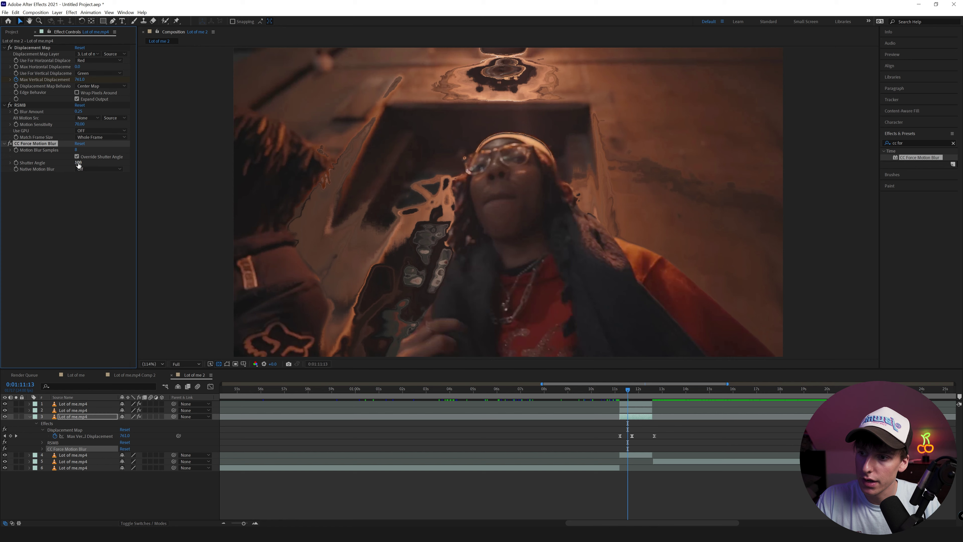
left_click_drag(162, 161, 32, 163)
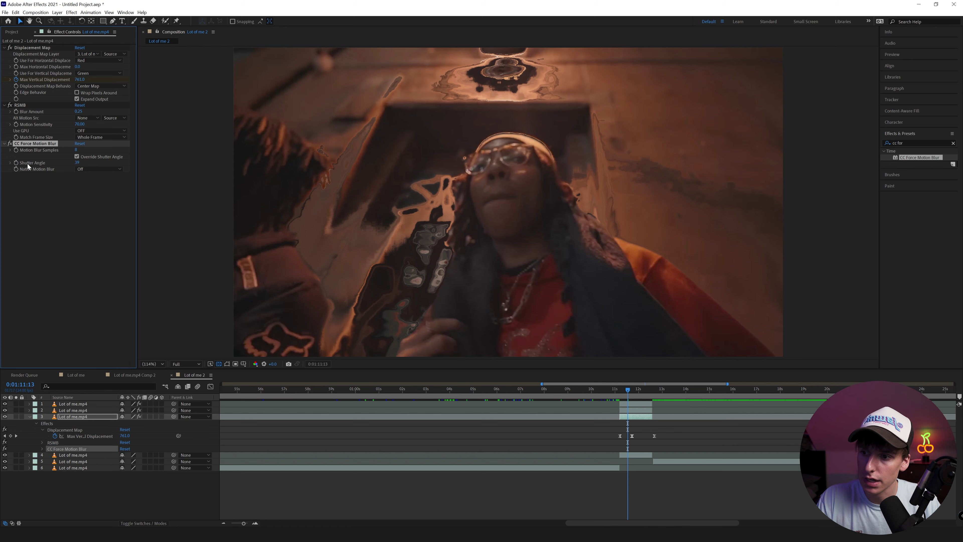
key("Delete")
- Preview the displaced background transition from about 0:01:10:22, and compare layer 3 with RSMB off and on at 0:01:11:14
left_click_drag(617, 392, 613, 392)
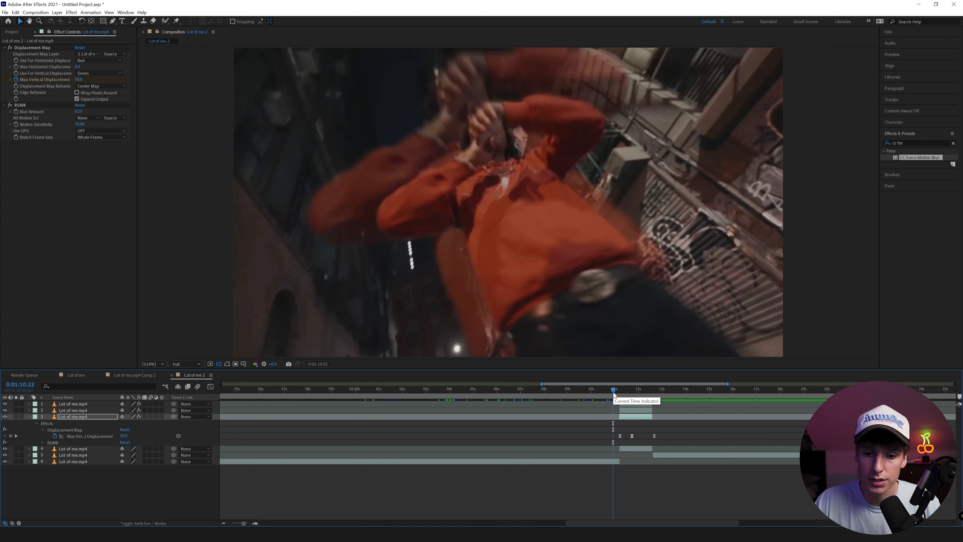
key("space")
key("p")
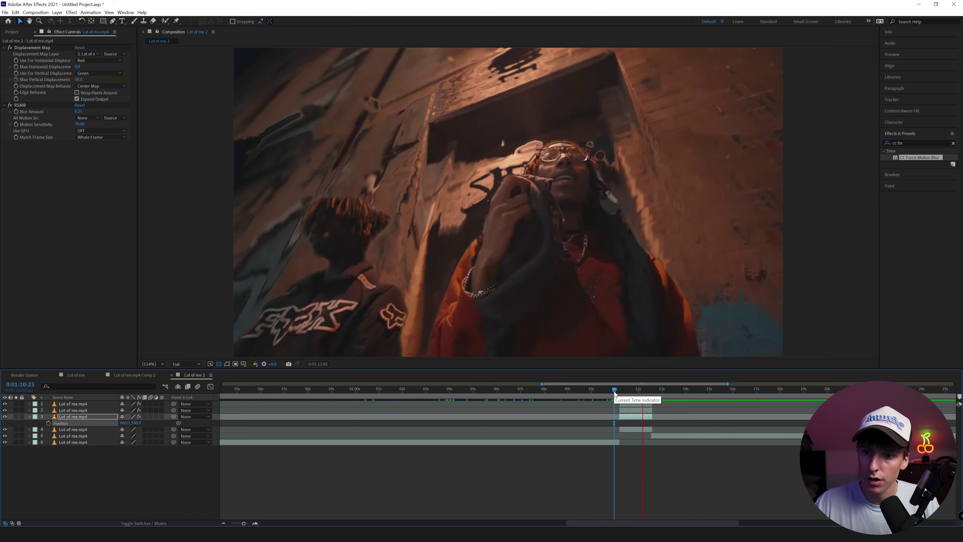
left_click_drag(614, 392, 628, 393)
left_click(10, 105)
left_click(10, 105)
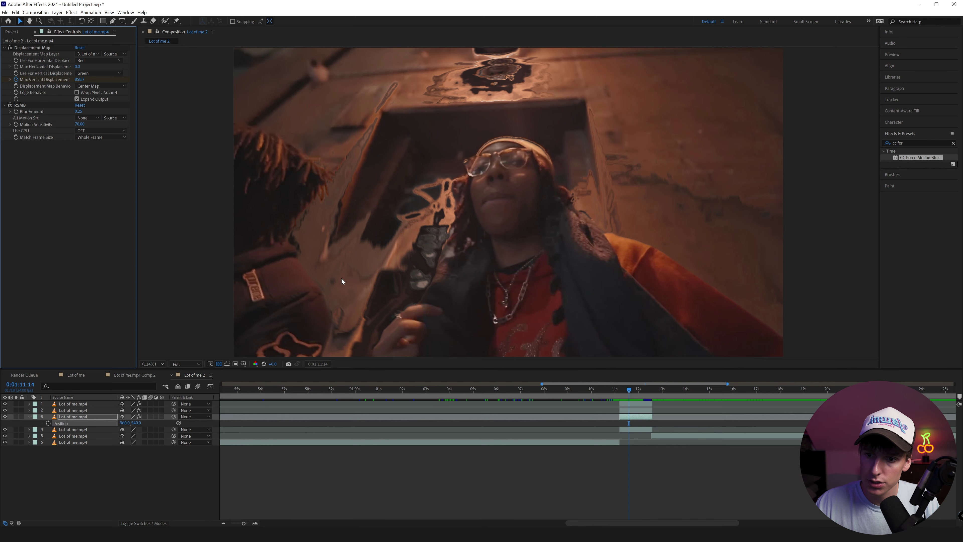
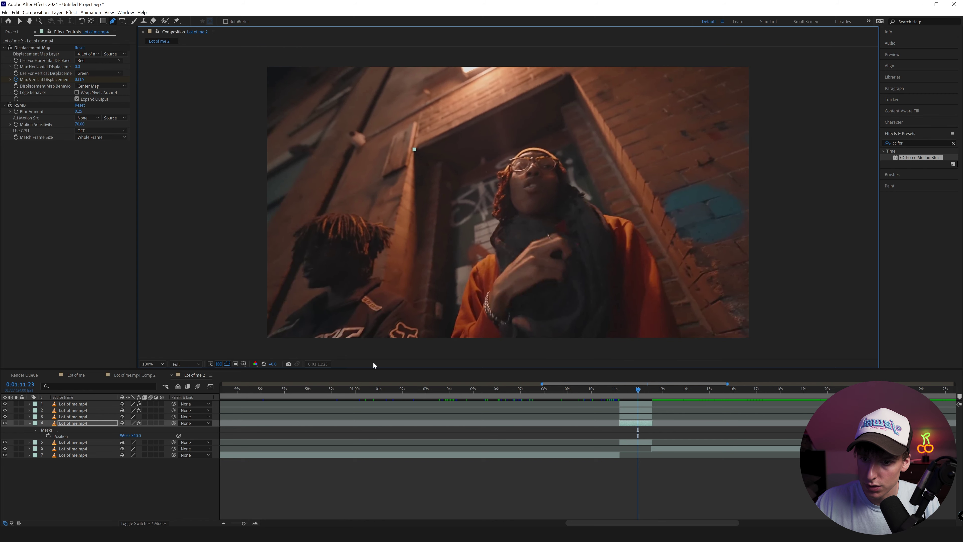
- Draw a four-point mask around the doorway on layer 4 at 0:01:11:23 and enable keyframing for its Mask Path
left_click(373, 348)
left_click(746, 352)
left_click(572, 76)
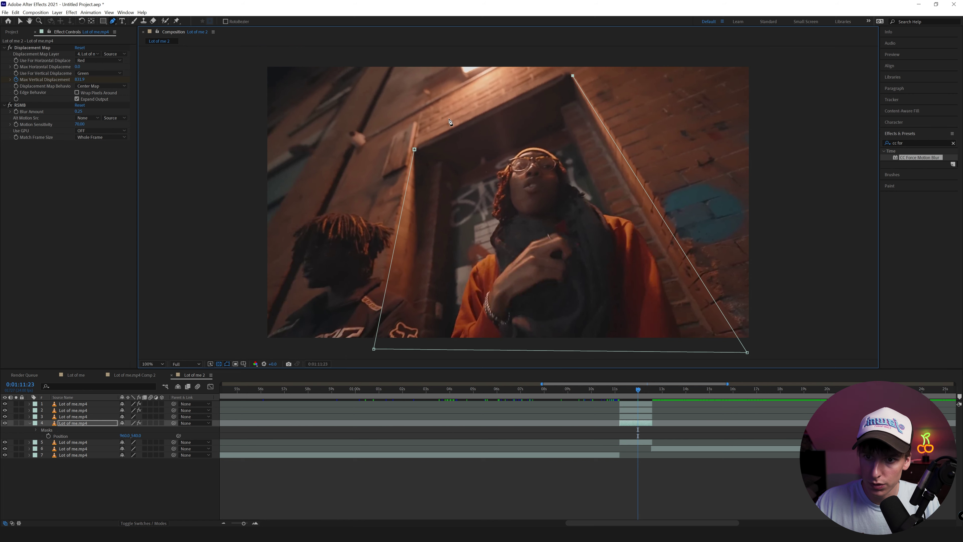
left_click(414, 149)
left_click_drag(572, 76, 570, 74)
left_click(36, 430)
left_click(43, 435)
left_click(55, 442)
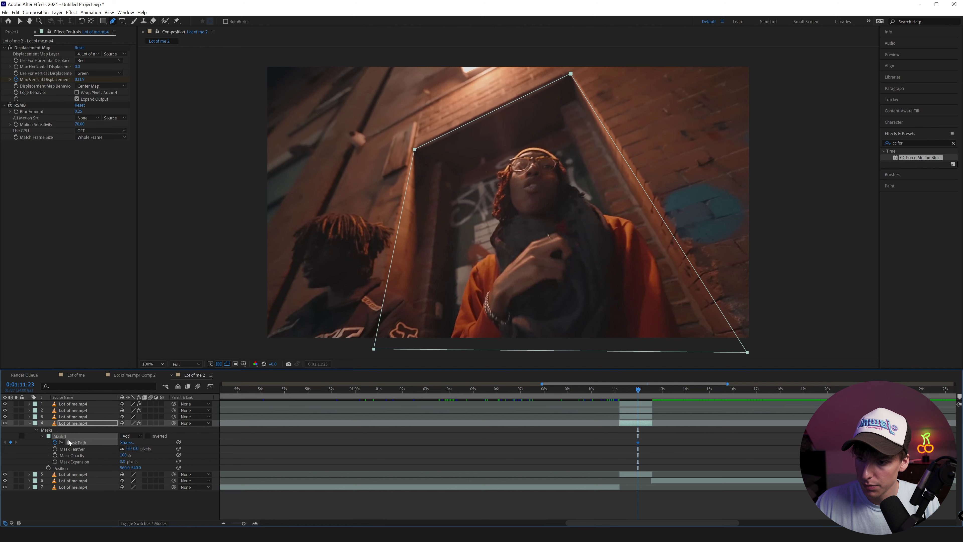
- Go back ten frames to 0:01:11:13 and reshape the mask's corners to follow the doorway
left_click(892, 55)
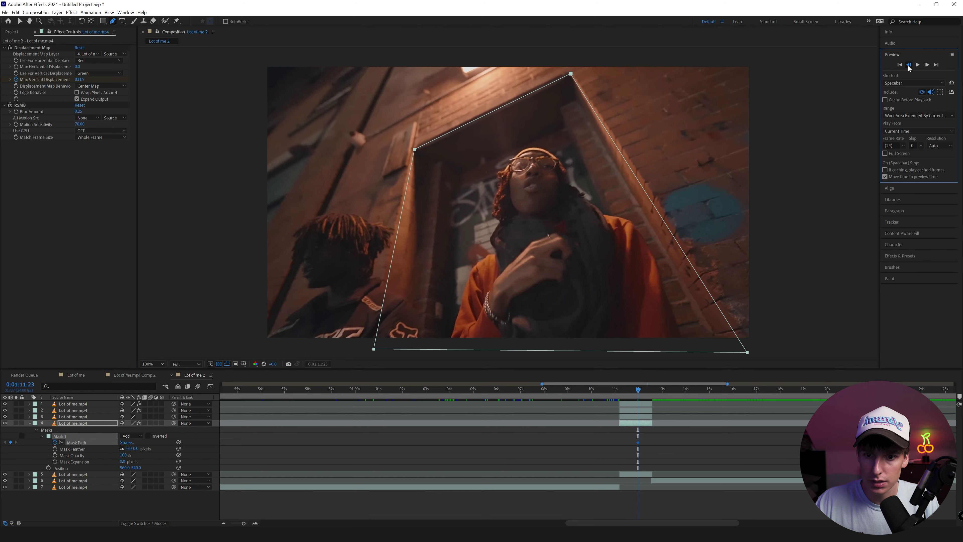
key("shift+Page_Up")
left_click_drag(747, 352, 623, 337)
key("ctrl+z")
left_click_drag(747, 352, 631, 346)
left_click_drag(571, 74, 582, 114)
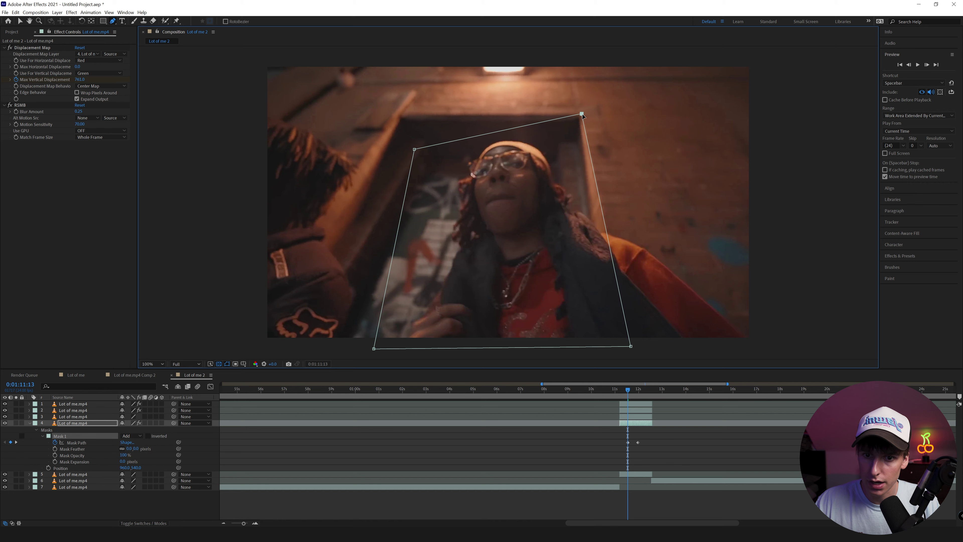
left_click_drag(414, 151, 397, 116)
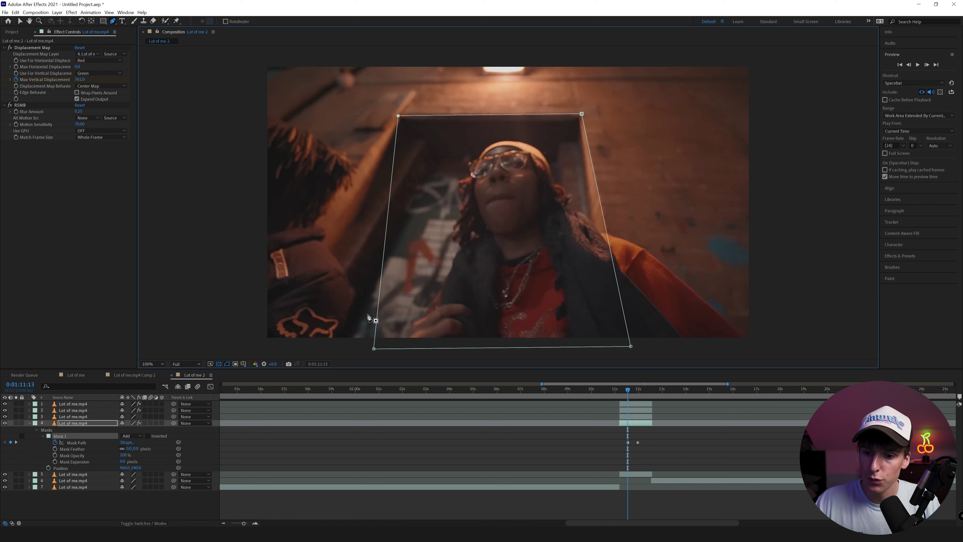
left_click_drag(374, 348, 219, 345)
- Keyframe the mask at the layer's start, 0:01:11:05, by moving its corners to fit the tilted doorway
left_click_drag(622, 387, 620, 389)
left_click_drag(219, 345, 223, 348)
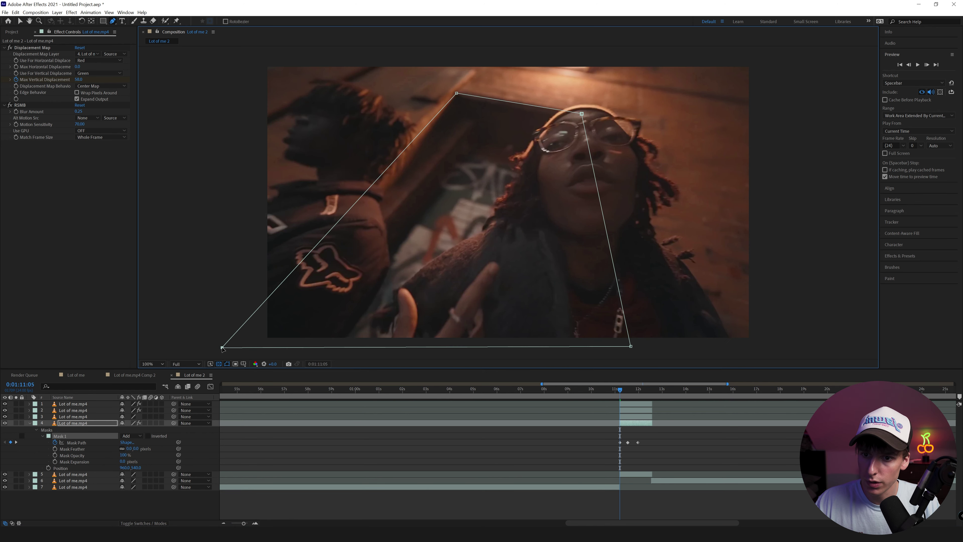
left_click_drag(581, 113, 625, 125)
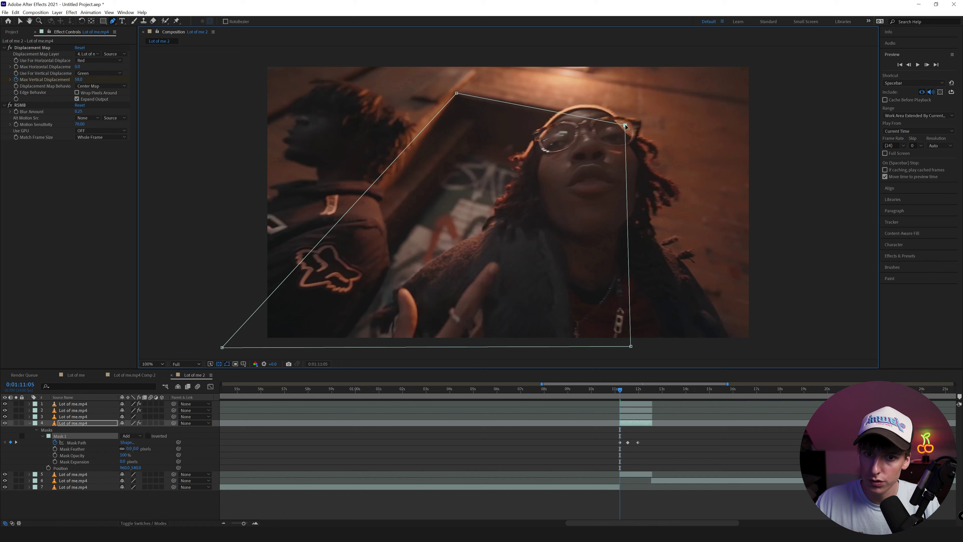
left_click_drag(631, 345, 632, 348)
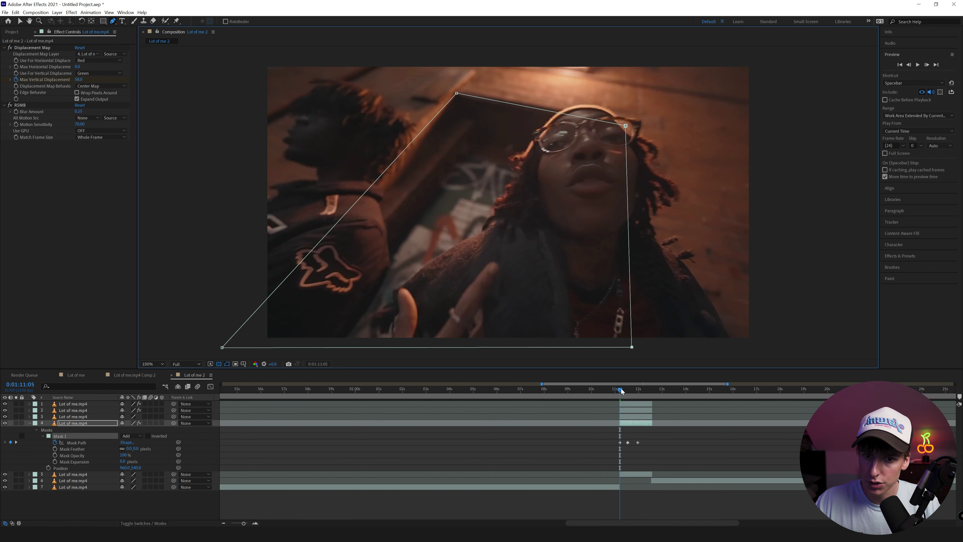
- Correct the doorway mask's corners at 0:01:11:09 to add an in-between Mask Path keyframe
left_click_drag(620, 389, 623, 389)
left_click_drag(631, 346, 616, 351)
left_click_drag(603, 119, 604, 127)
left_click_drag(427, 107, 423, 100)
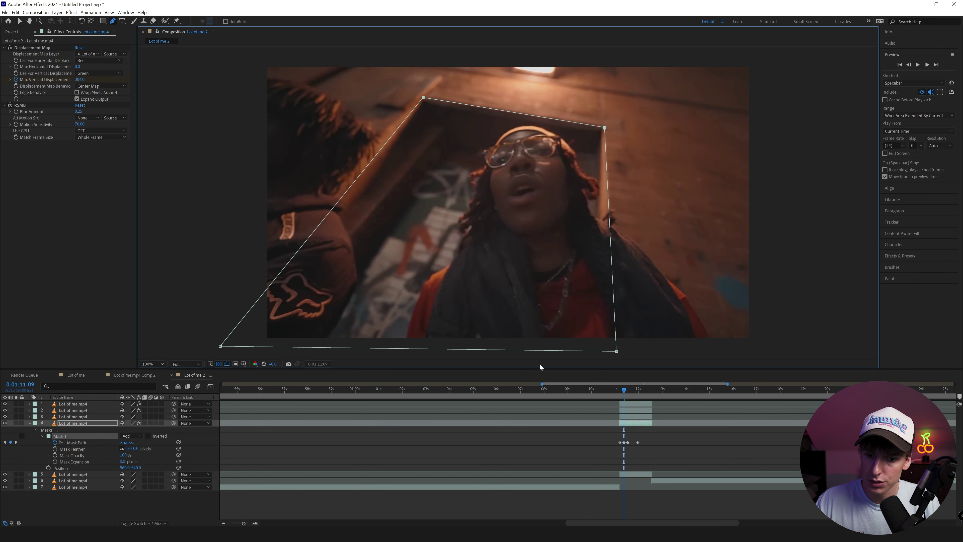
- Adjust the doorway mask's upper-right and lower-right corners at 0:01:11:18
left_click_drag(626, 392, 632, 389)
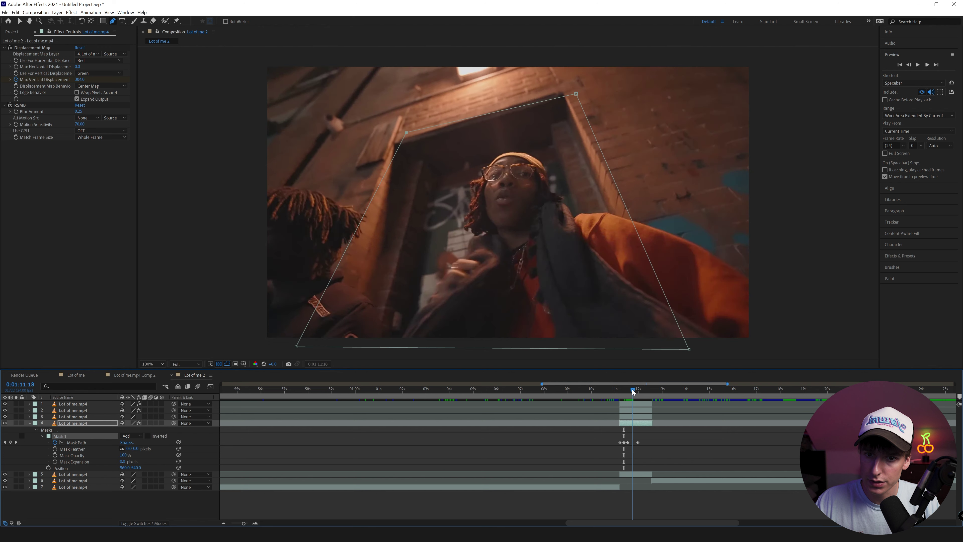
left_click_drag(575, 94, 564, 95)
left_click_drag(689, 350, 700, 349)
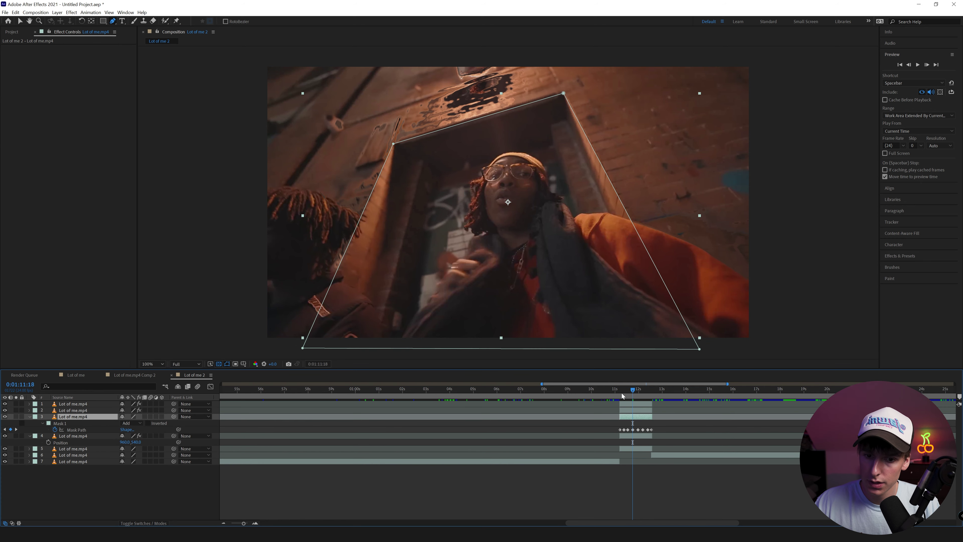
- Preview the masked doorway transition from just before the layer's start
left_click_drag(623, 390, 616, 390)
key("space")
key("space")
key("space")
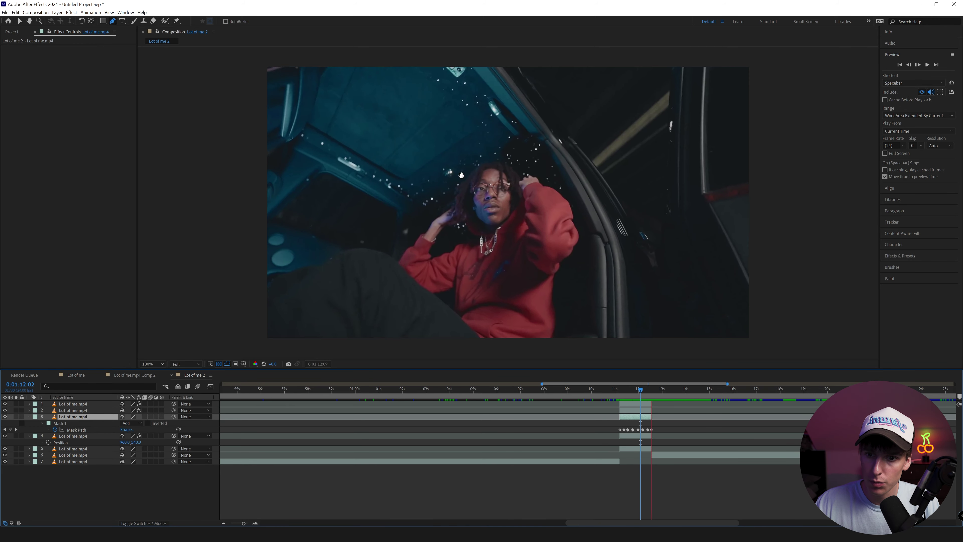
- Expand Mask 1 on layer 3 and set its Mask Feather to 23 pixels
left_click(631, 389)
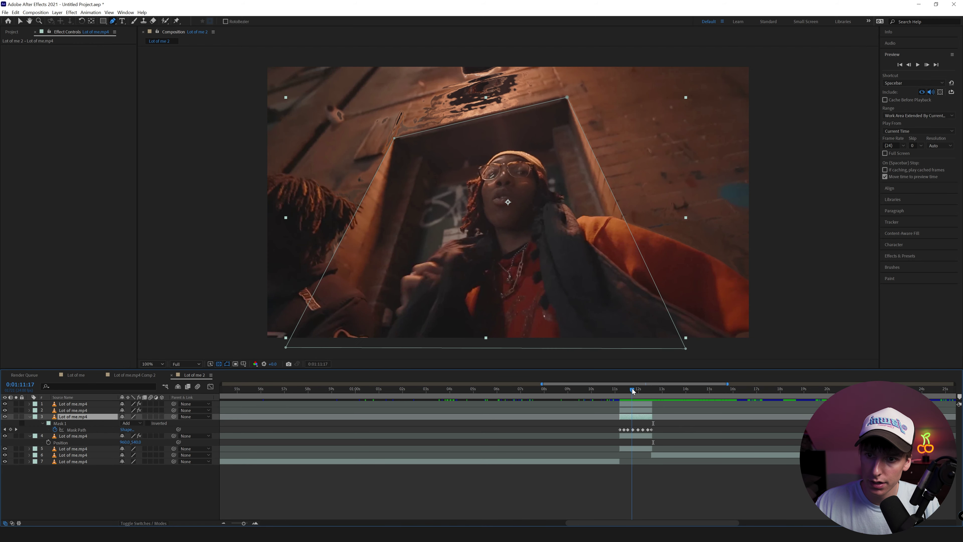
left_click(46, 424)
left_click(43, 424)
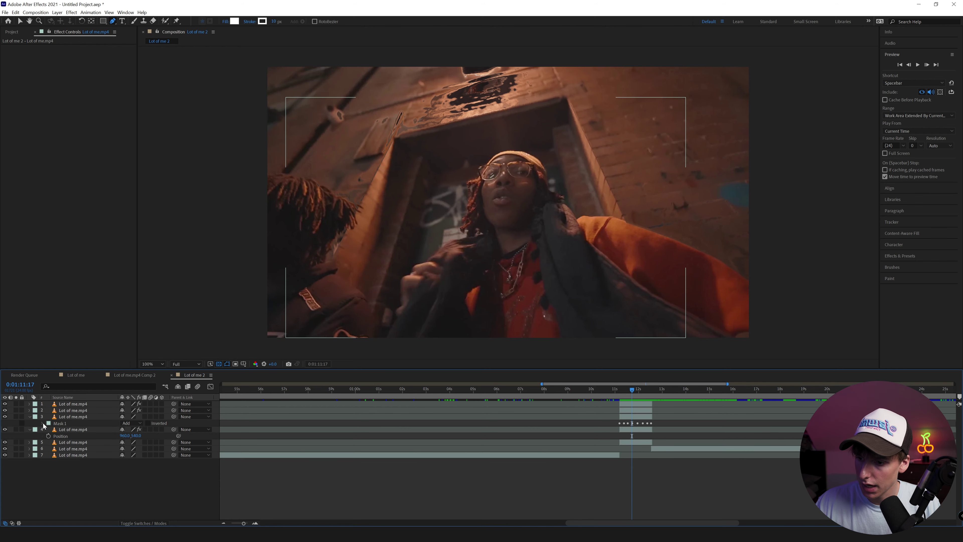
left_click(43, 423)
left_click_drag(130, 437, 136, 436)
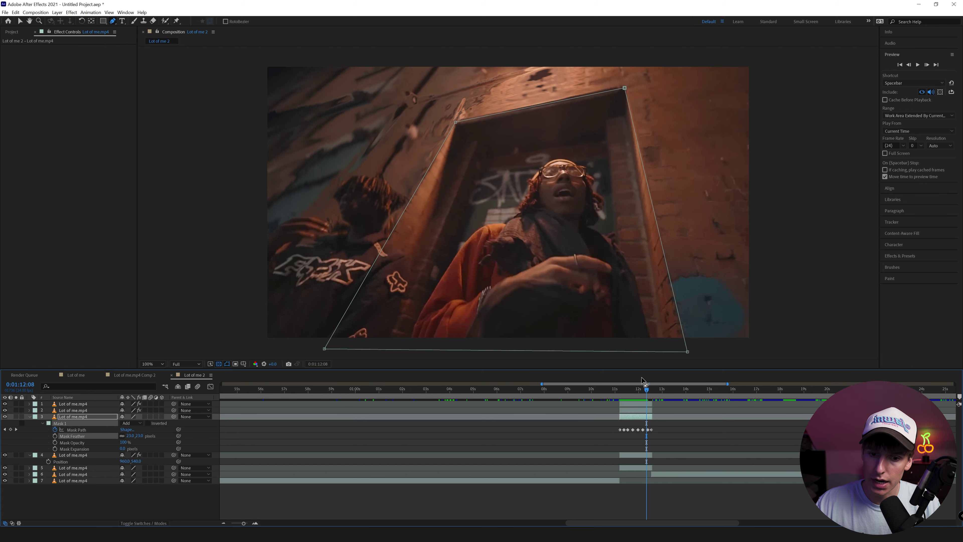
- Try inverting Mask 1 on layer 3, check it across the transition, and turn the inversion off
left_click(148, 423)
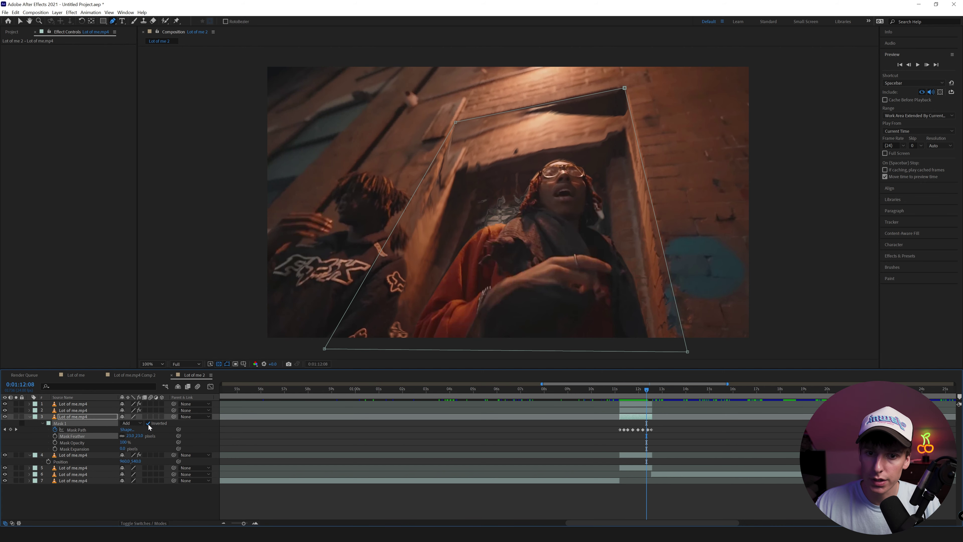
left_click(619, 392)
key("space")
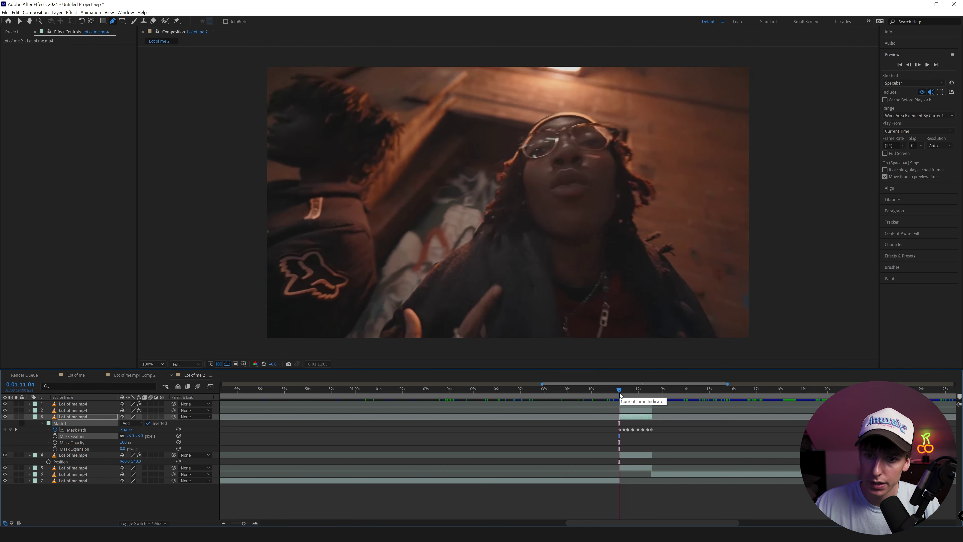
left_click_drag(619, 392, 633, 393)
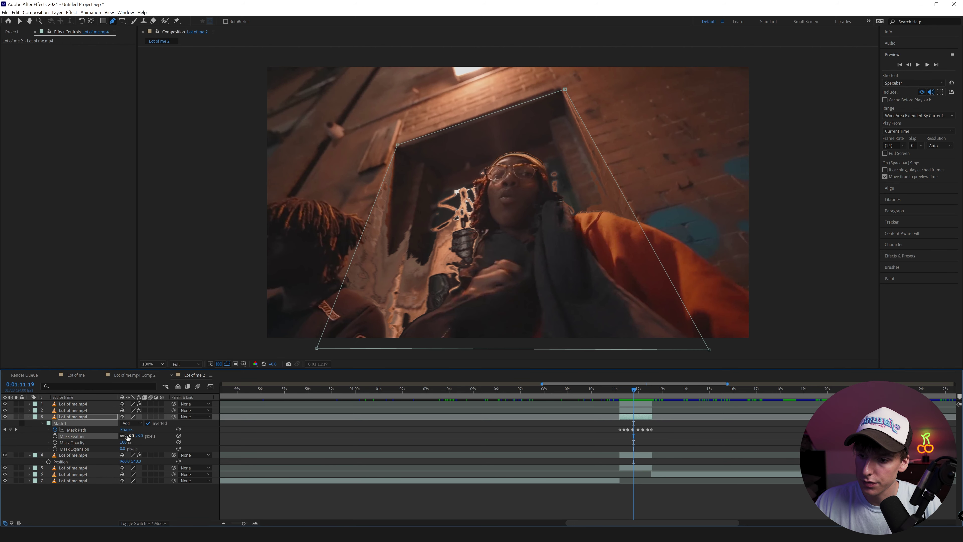
left_click(148, 422)
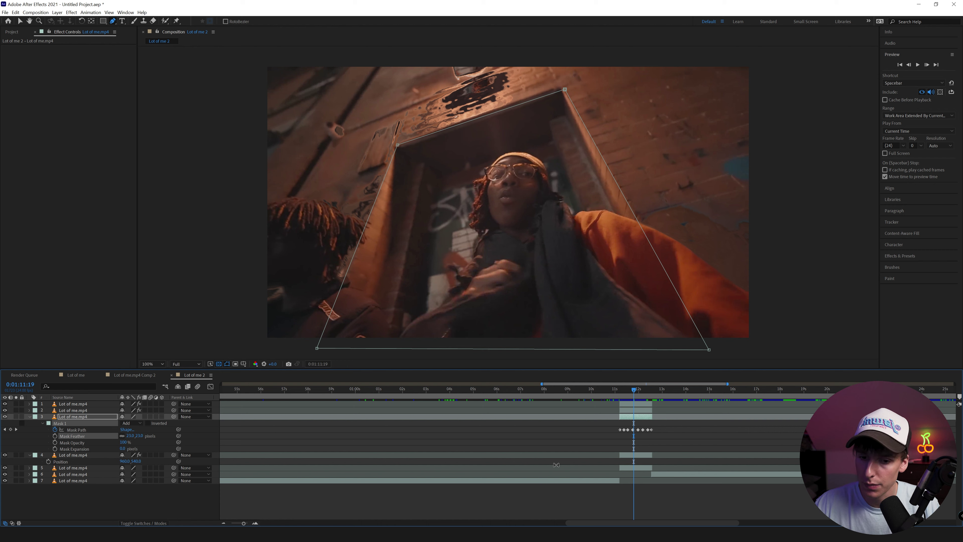
- Add layer 4's Displacement Map to layer 3 and keyframe Max Vertical Displacement at 0:01:11:05, 0:01:11:17 and 0:01:12:13
left_click(555, 455)
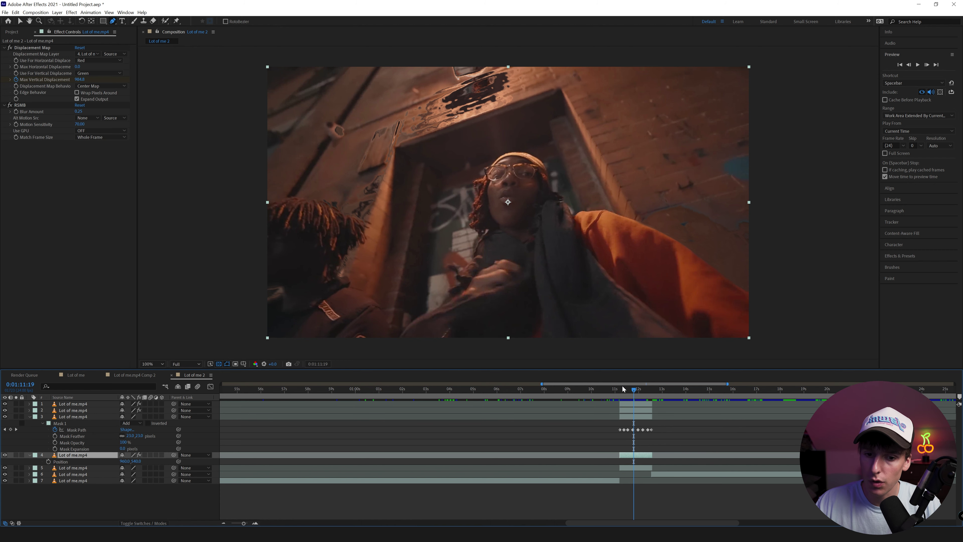
left_click(620, 392)
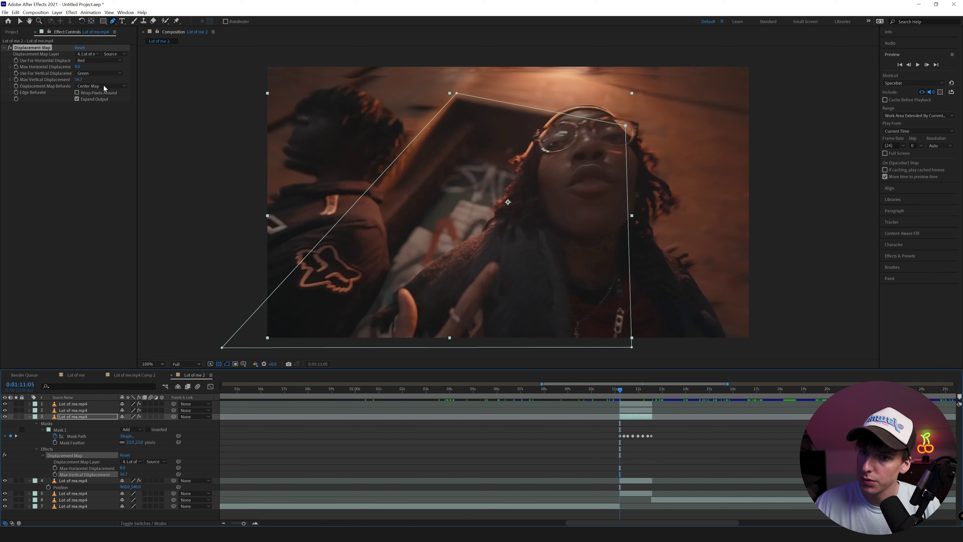
left_click_drag(76, 82, 383, 69)
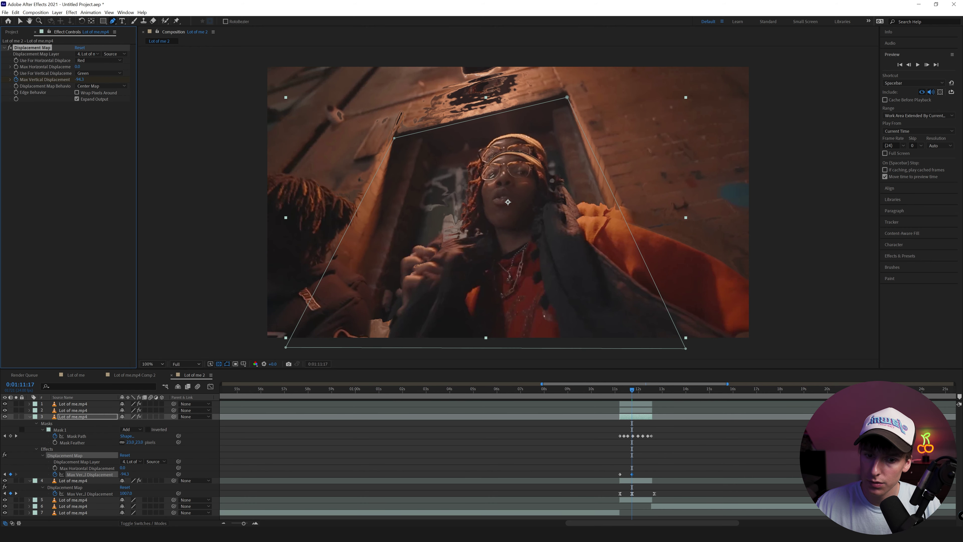
left_click(651, 391)
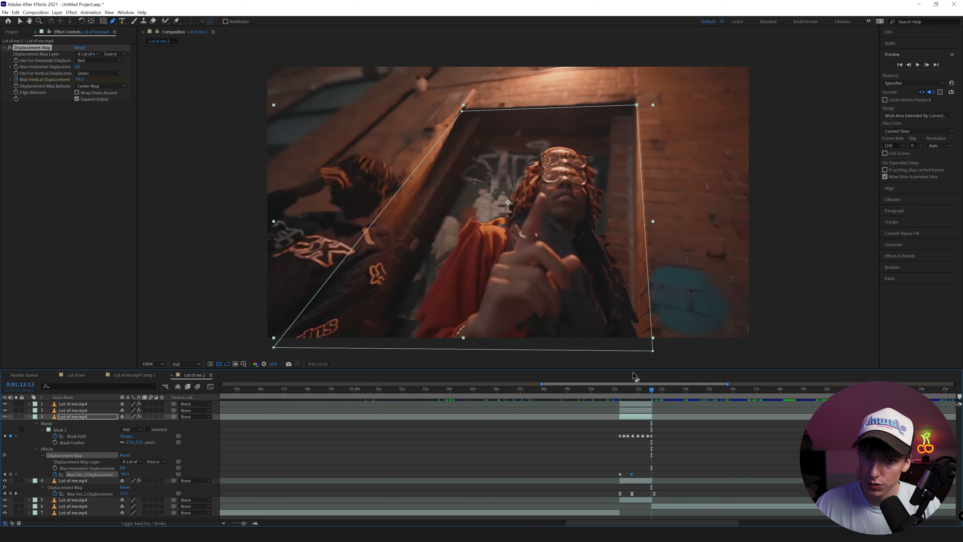
left_click_drag(82, 79, 126, 79)
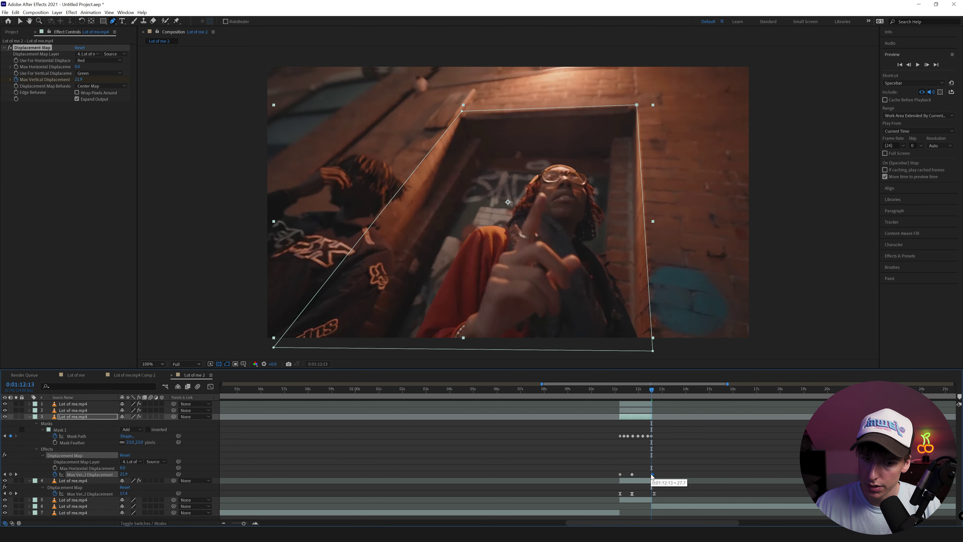
- Apply Easy Ease to layer 3's three Max Vertical Displacement keyframes and preview the transition from 0:01:10:23
left_click_drag(664, 473, 599, 475)
key("F9")
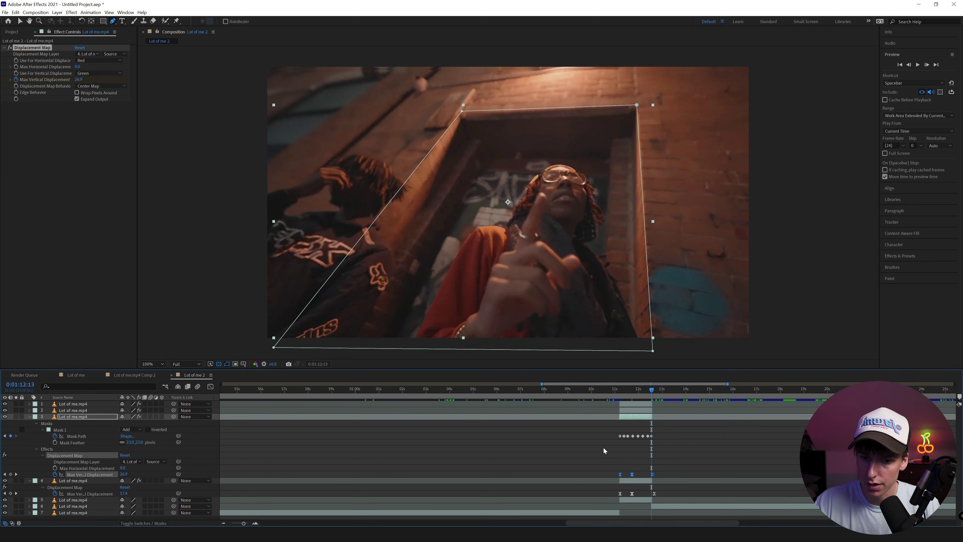
left_click(614, 389)
key("space")
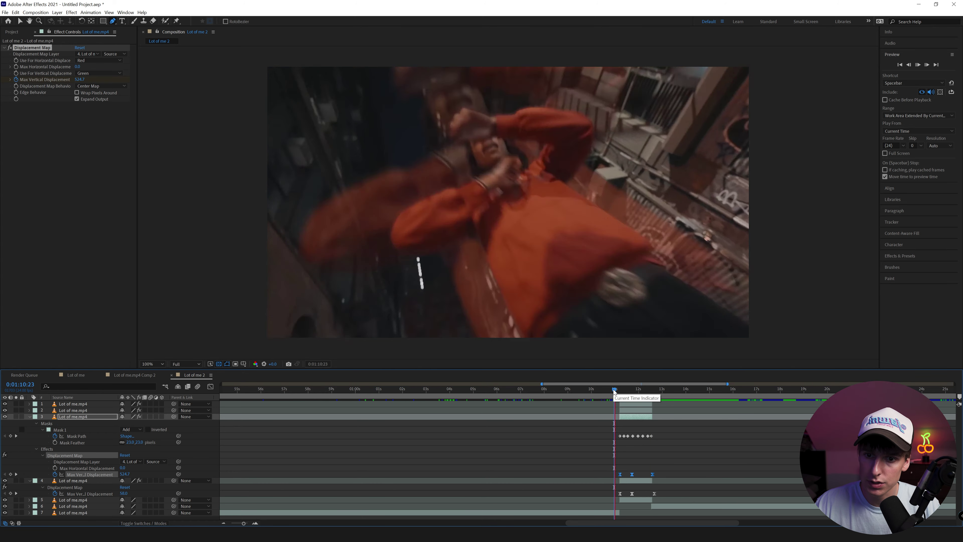
key("space")
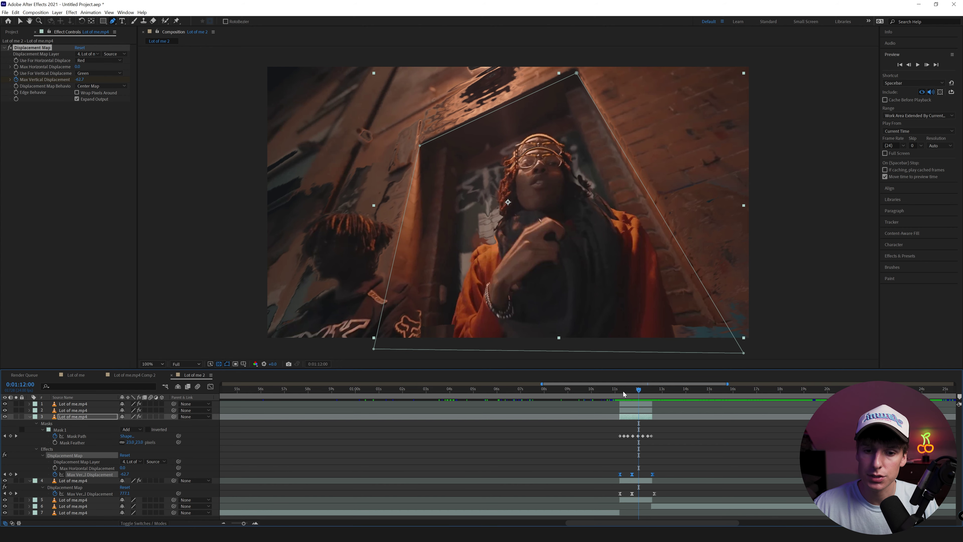
left_click(631, 391)
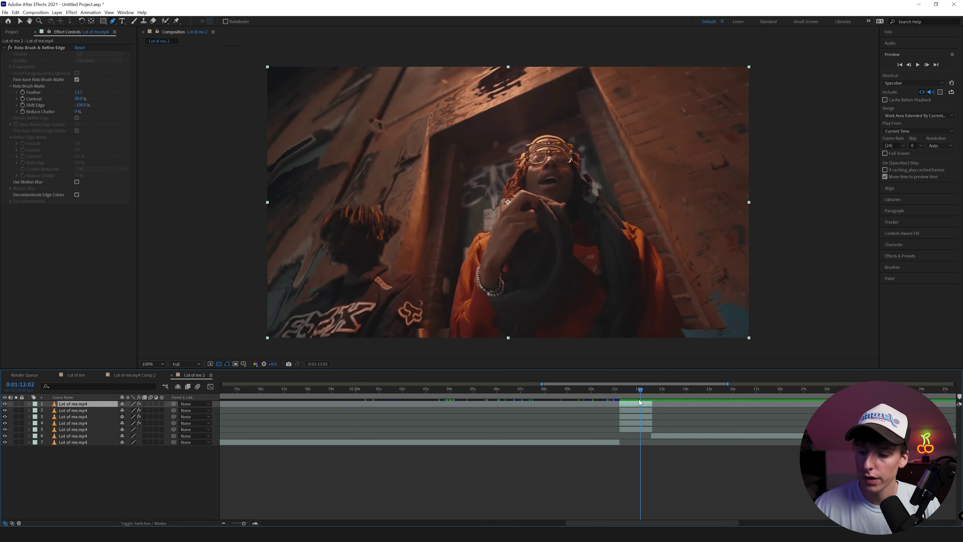
- Duplicate the rotoscoped top layer and apply the Echo effect to the lower copy, layer 2
key("ctrl+d")
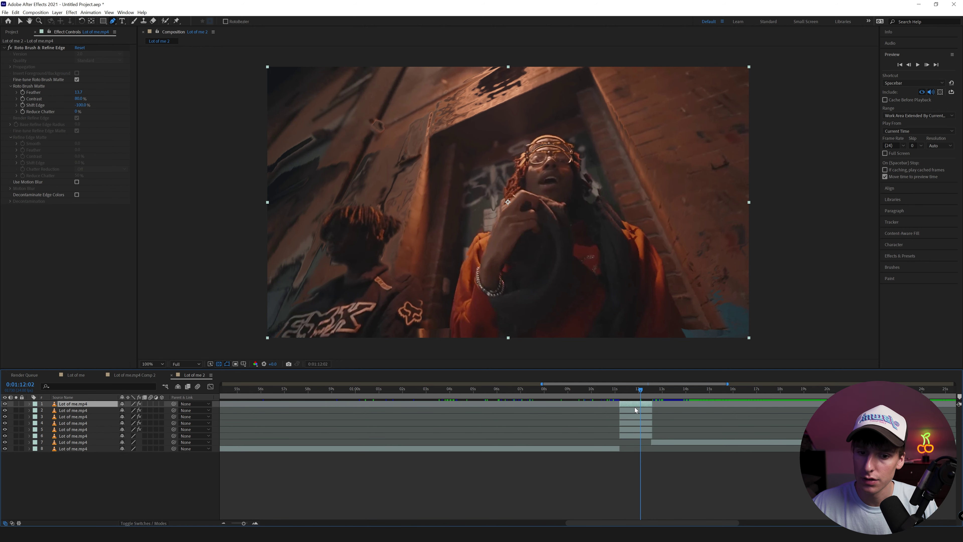
left_click(634, 409)
left_click(904, 256)
left_click(917, 148)
type("echo")
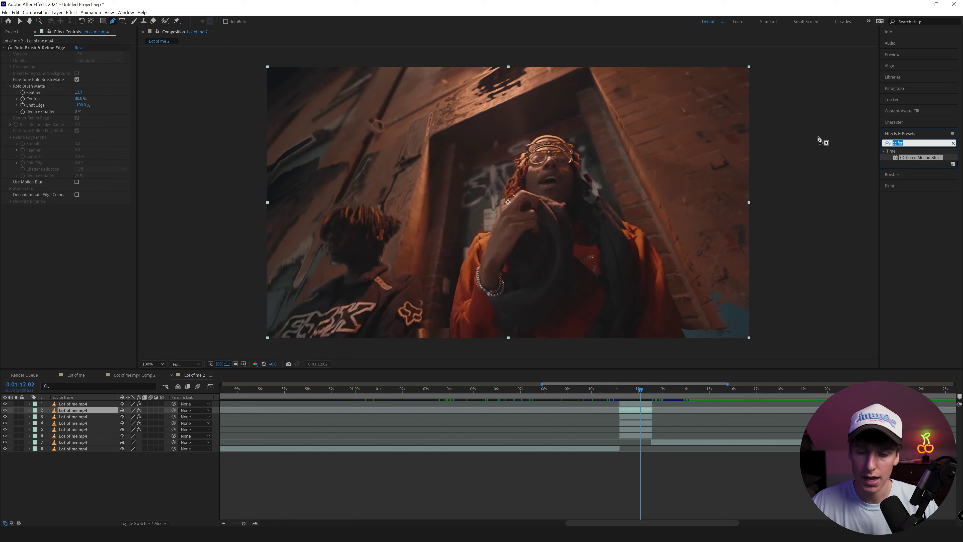
left_click_drag(904, 157, 633, 412)
- Keyframe Echo's Number Of Echoes at 0 on layer 2's first frame, 0:01:11:05
left_click(619, 388)
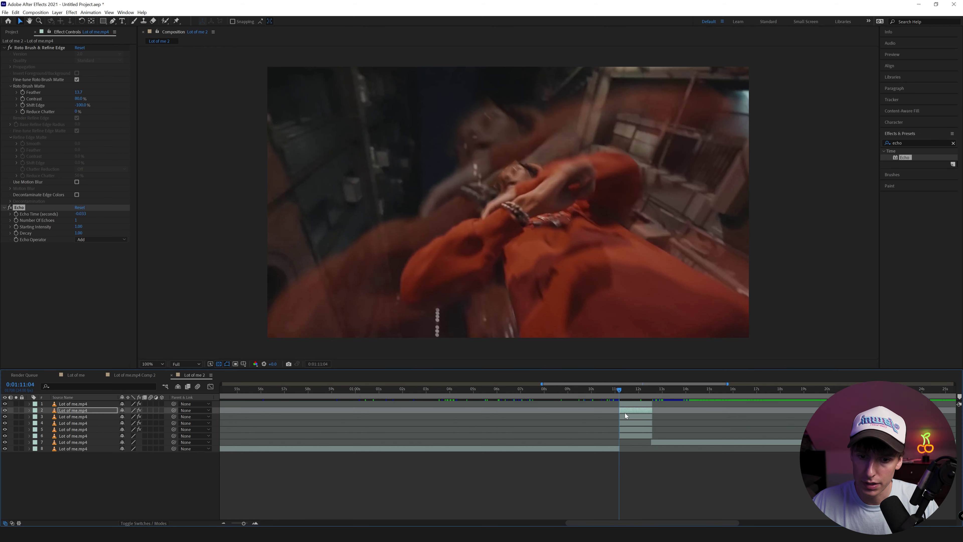
left_click(895, 54)
left_click(927, 65)
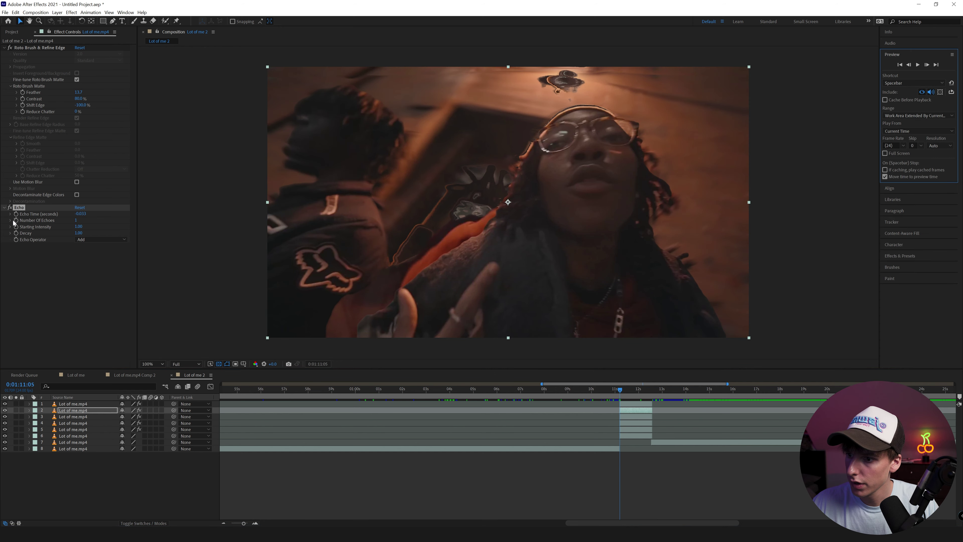
left_click(76, 220)
type("0")
- Set layer 2's Echo Operator to Composite In Front and its Decay to 0.80
left_click(100, 240)
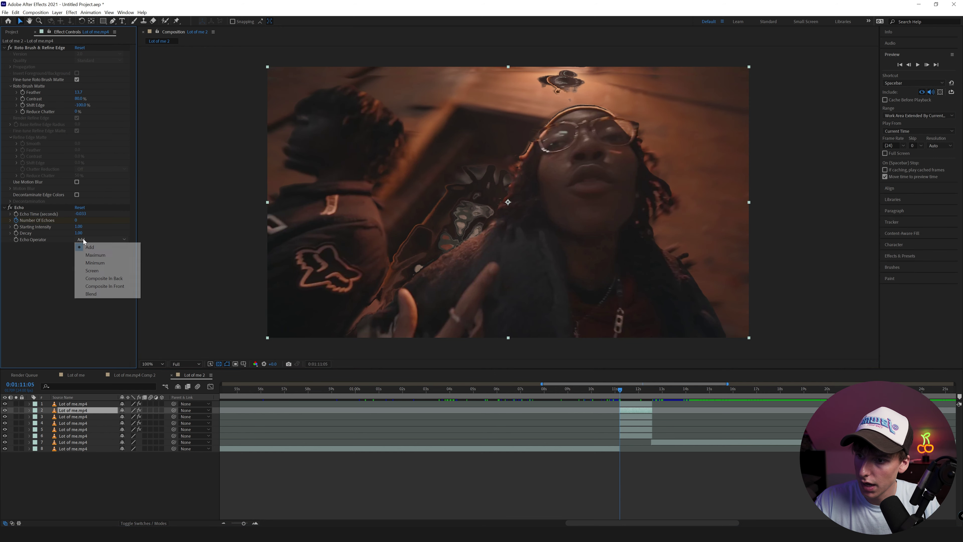
left_click(97, 286)
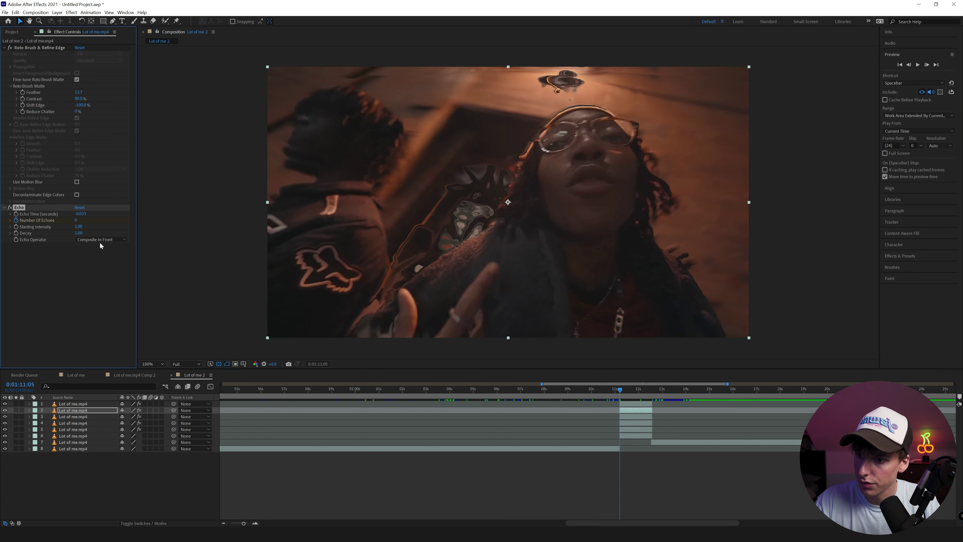
left_click(79, 233)
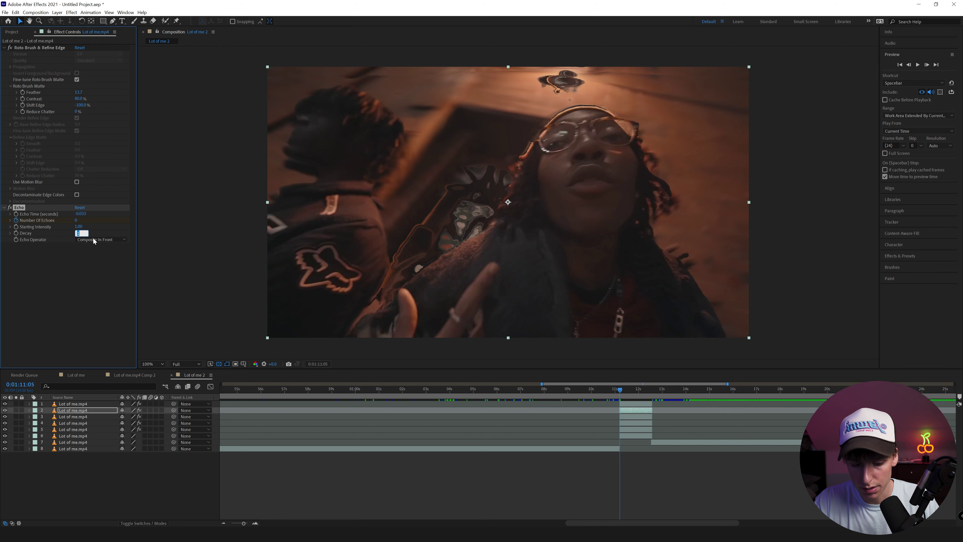
type(".8")
left_click(65, 268)
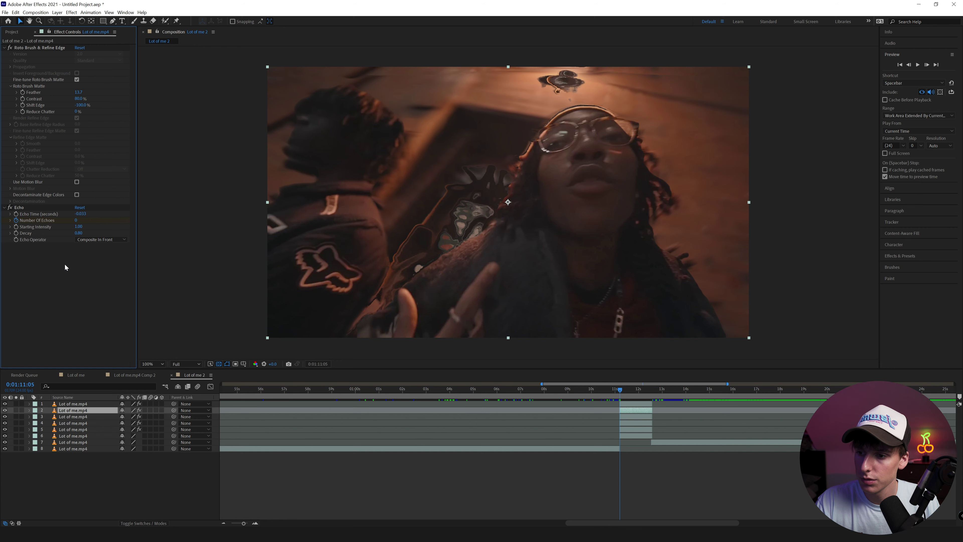
- Keyframe Echo's Number Of Echoes at 10 on layer 2, ten frames further on at 0:01:11:15
left_click(927, 65)
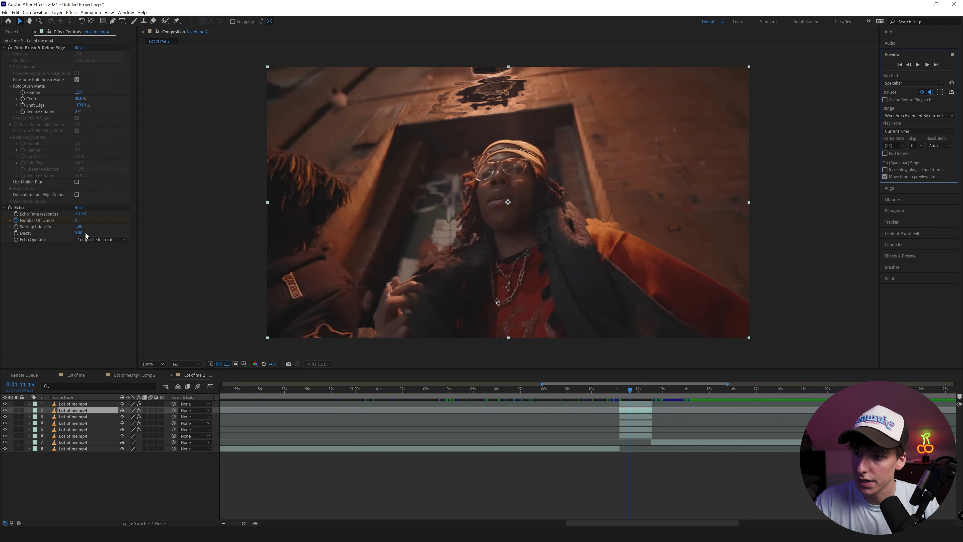
left_click(77, 220)
type("10")
left_click(85, 278)
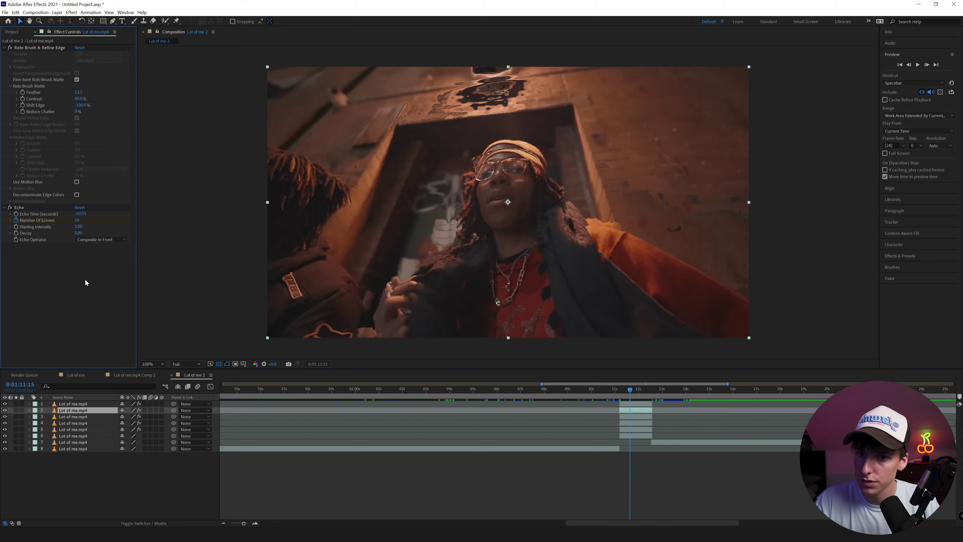
- Pre-compose layer 2 as Lot of me.mp4 Comp 3, moving all attributes and adjusting the composition duration to the layer's time span
left_click_drag(617, 393, 620, 393)
right_click(627, 410)
left_click(660, 372)
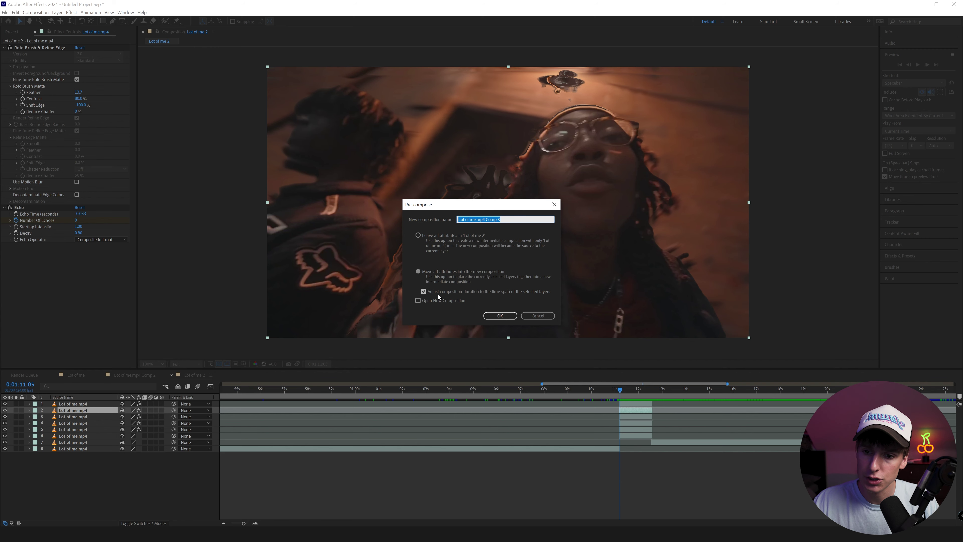
left_click(500, 315)
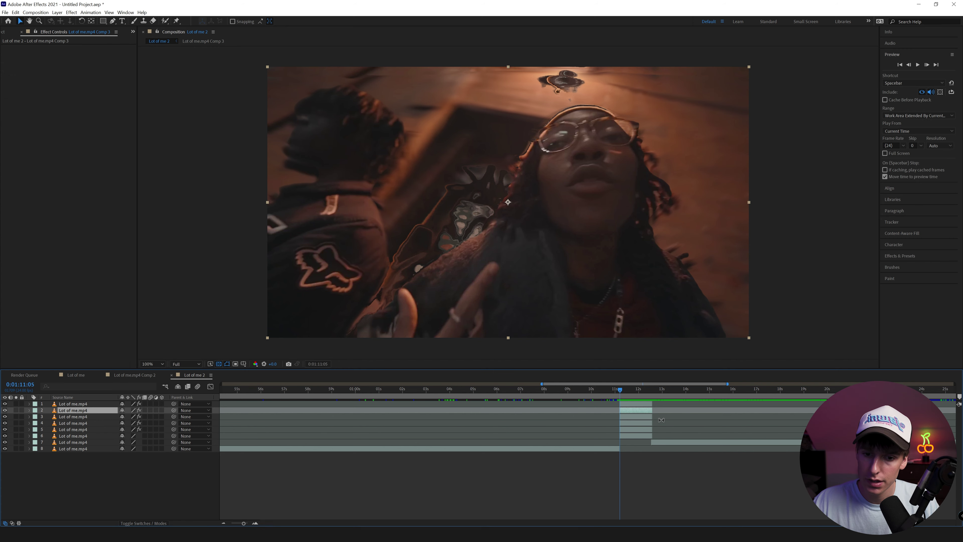
- Open the Lot of me.mp4 Comp 3 pre-composition and preview the artist's echo trail
double_click(638, 410)
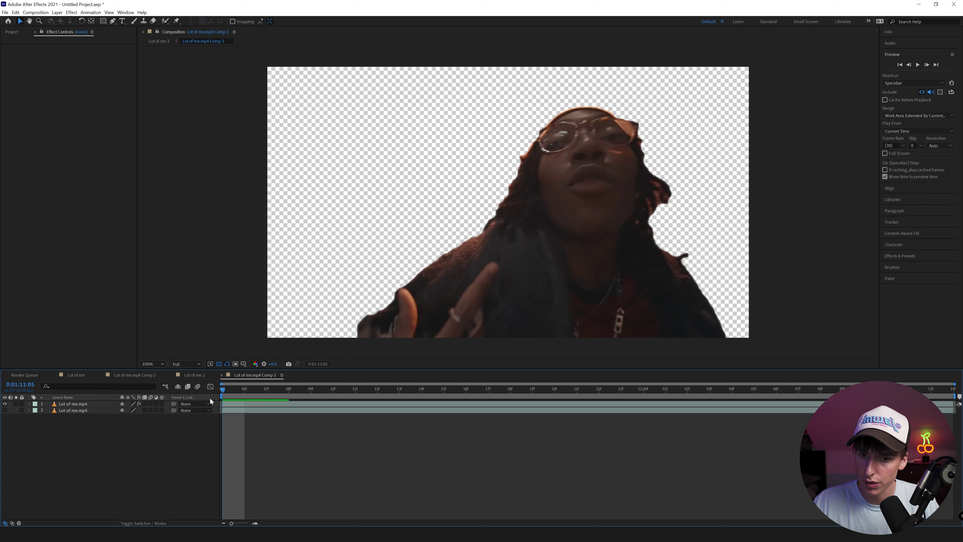
key("space")
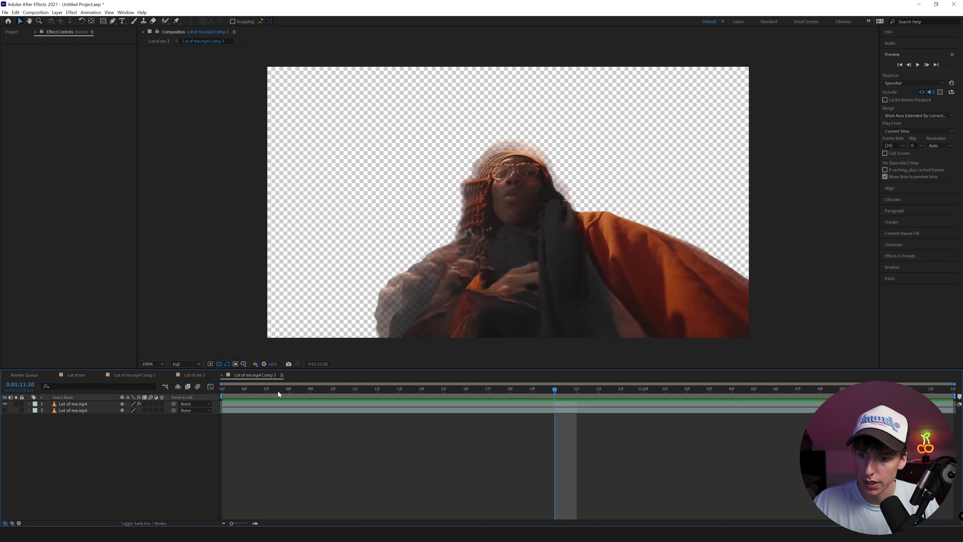
left_click(277, 391)
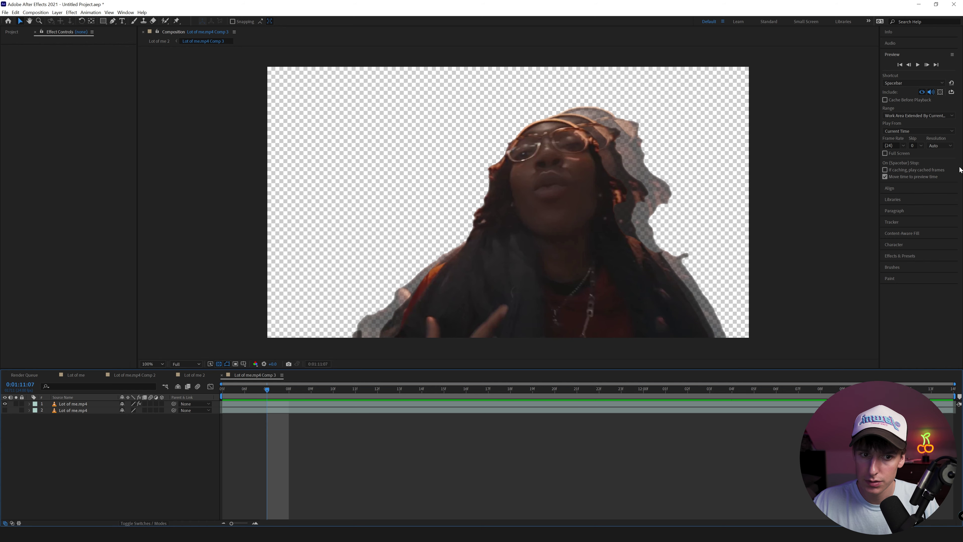
- Apply Directional Blur to the echoed roto layer, with a near-horizontal direction of about 89° and a Blur Length of about 10
left_click(909, 255)
left_click(917, 143)
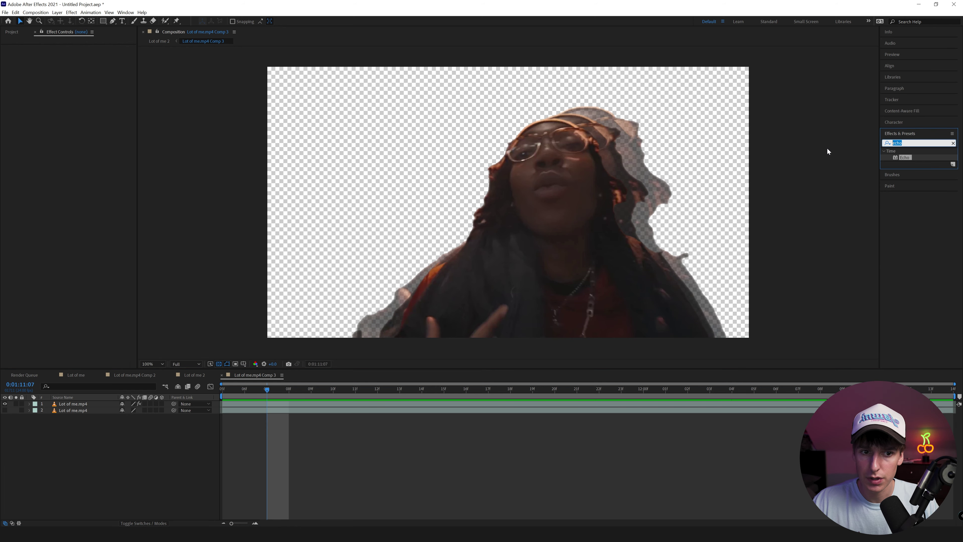
type("blur")
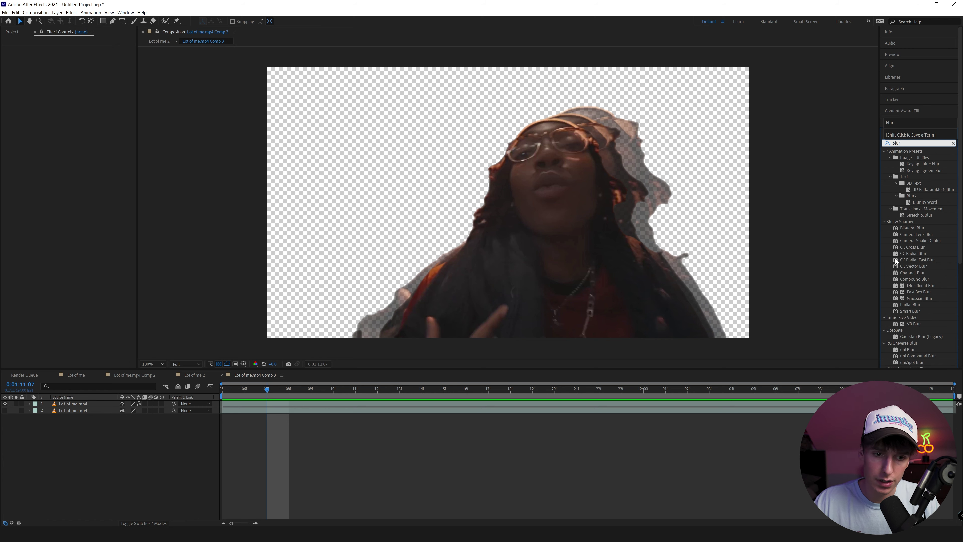
left_click_drag(916, 285, 498, 404)
left_click_drag(267, 399, 687, 401)
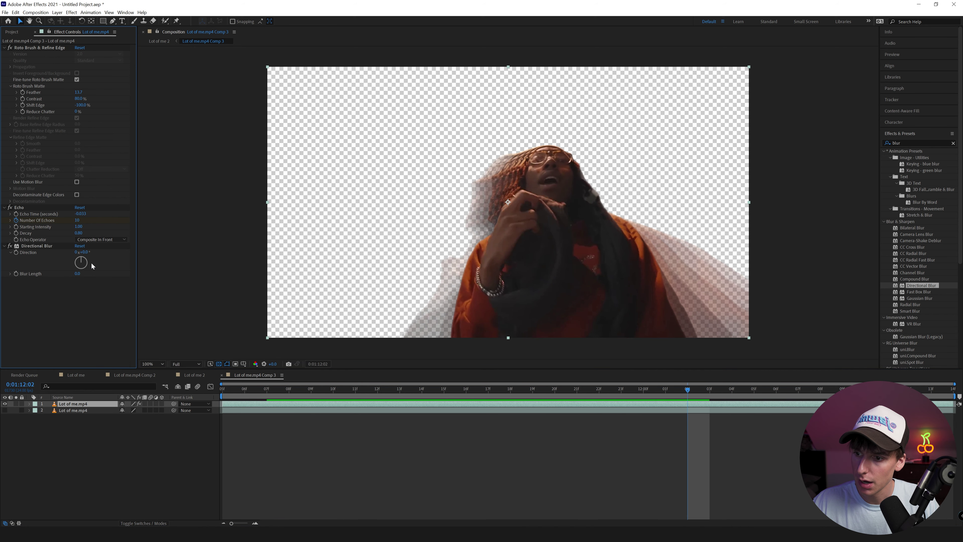
left_click(88, 262)
left_click_drag(80, 274, 156, 274)
- Preview the blurred echo trail in the pre-composition and in the main Lot of me 2 composition
left_click_drag(247, 391, 208, 393)
key("space")
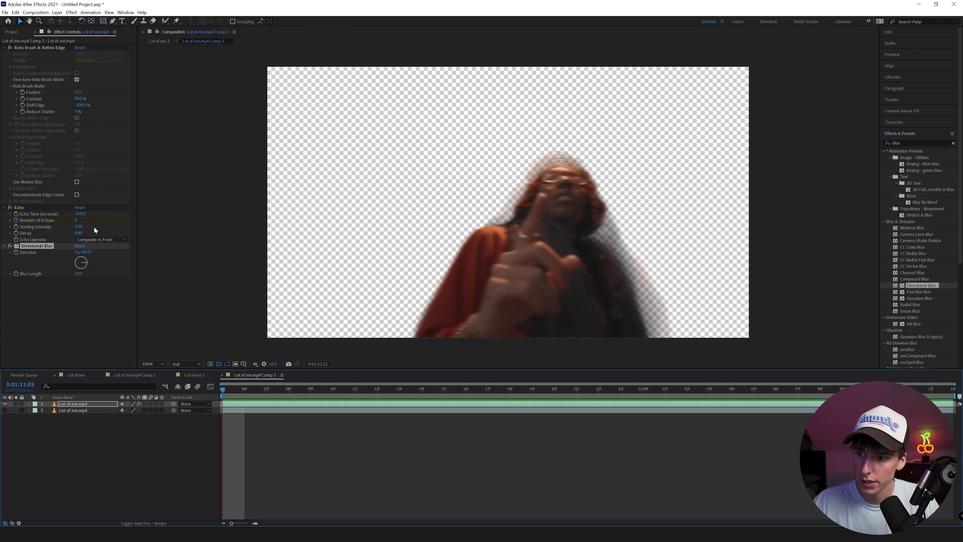
key("space")
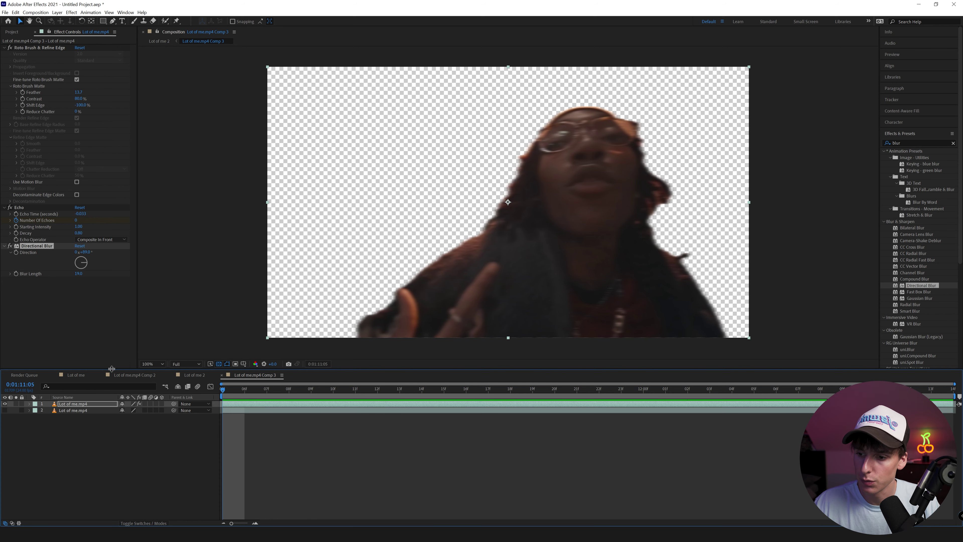
left_click(195, 374)
key("space")
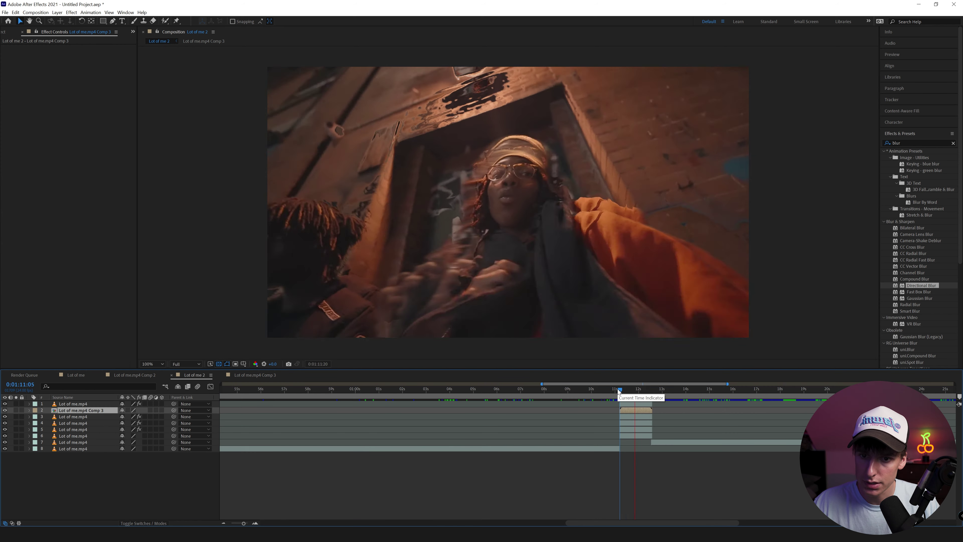
key("space")
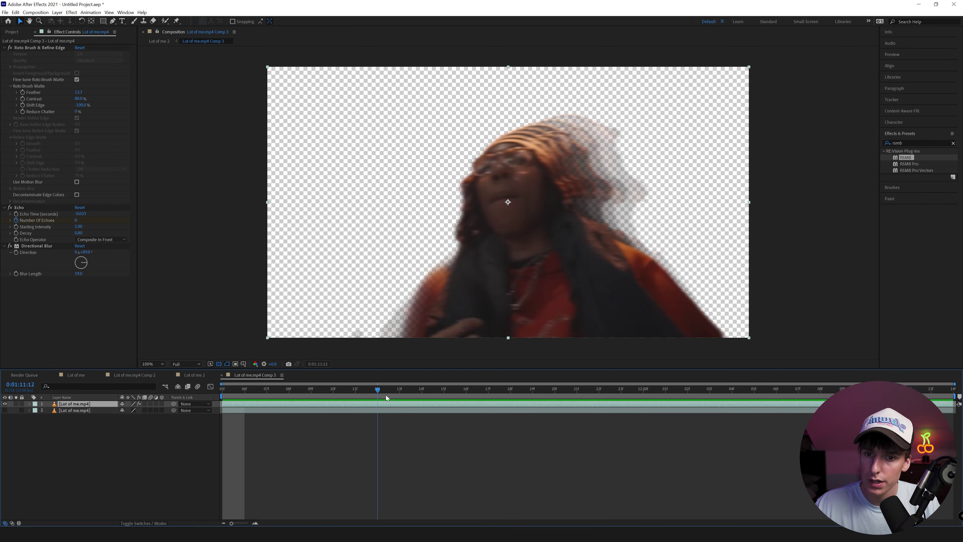
- Add the echo pre-composition, Lot of me.mp4 Comp 3, to the render queue
left_click_drag(386, 395, 377, 396)
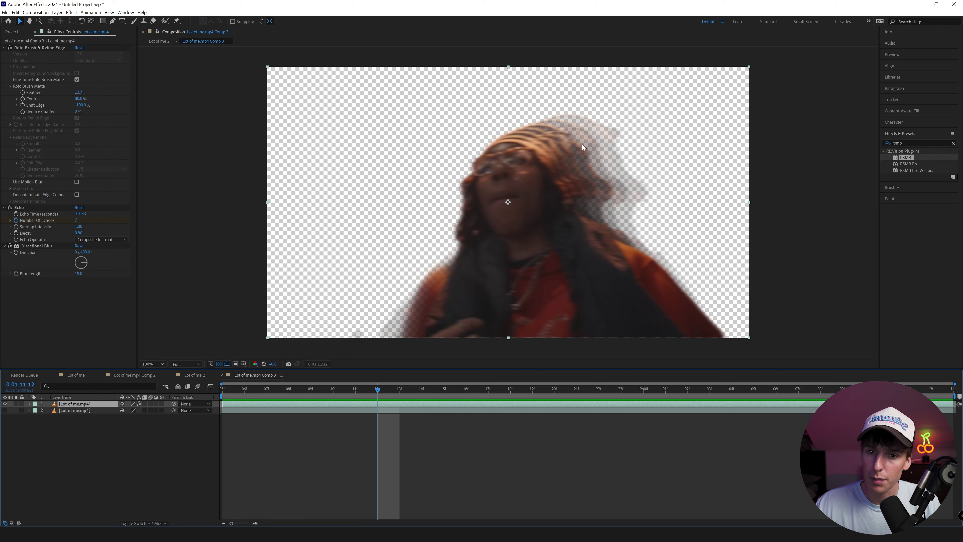
left_click(57, 247)
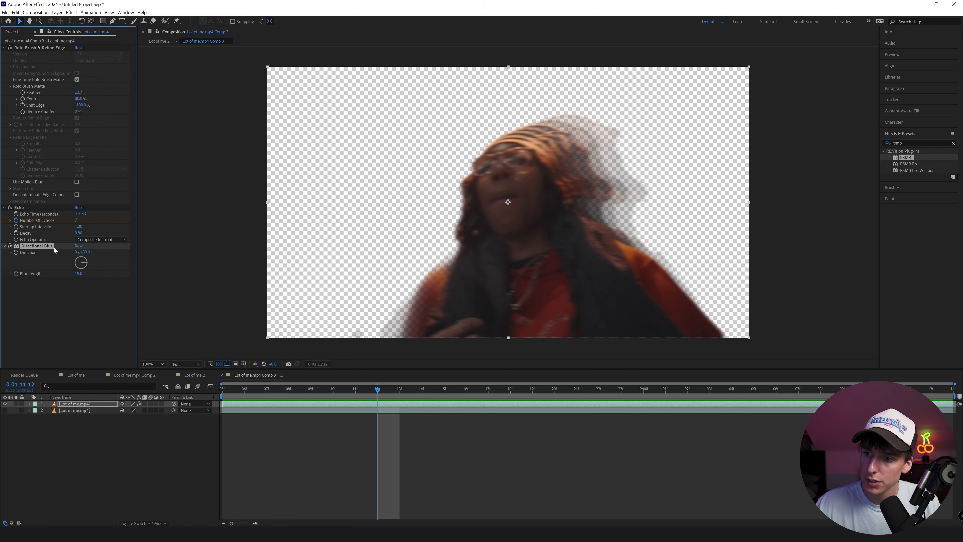
left_click(244, 404)
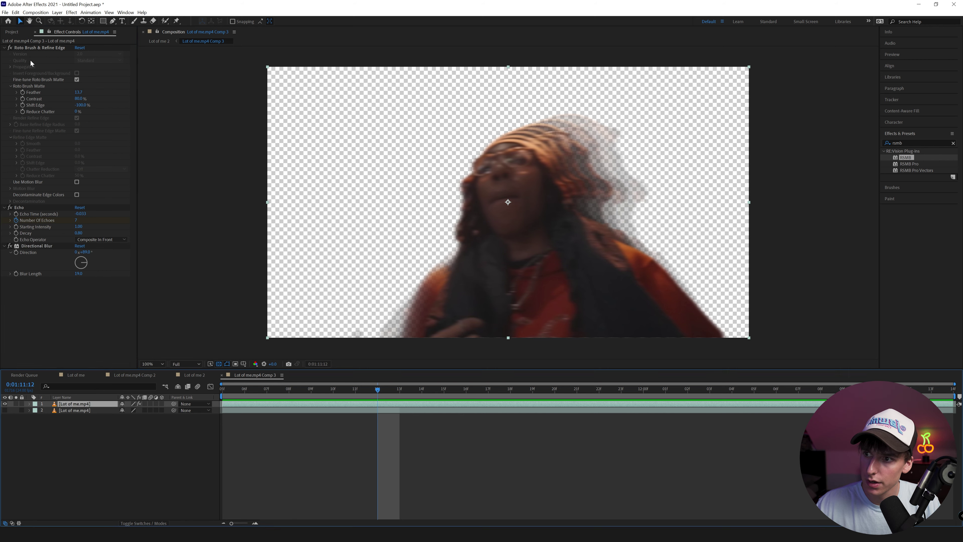
left_click(5, 12)
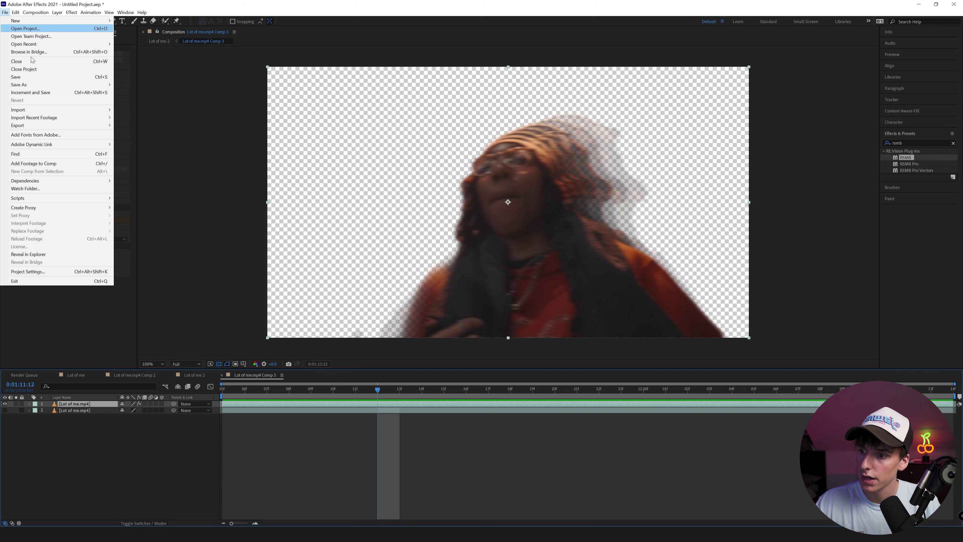
left_click(170, 133)
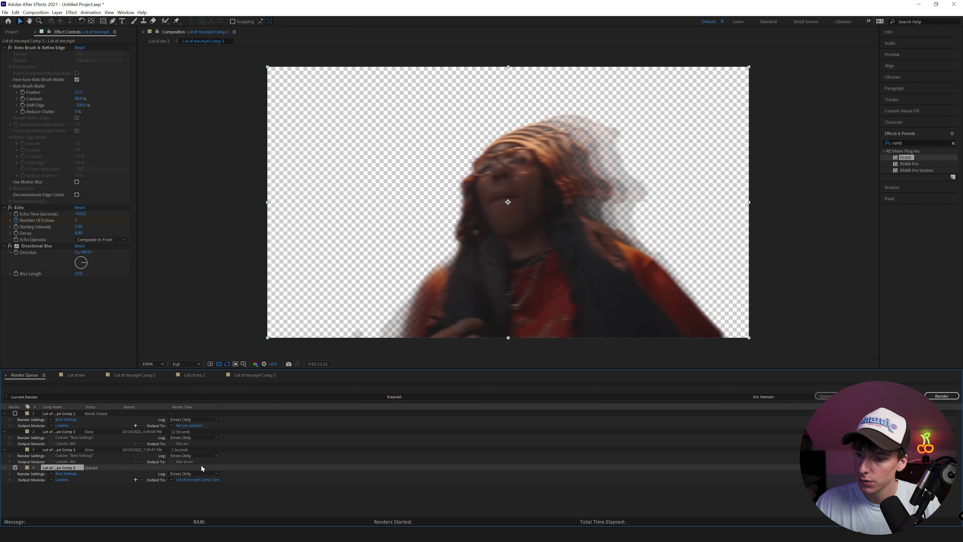
- Set the queued Comp 3 render's AVI output module to RGB + Alpha channels
left_click(62, 479)
left_click(432, 207)
left_click(455, 232)
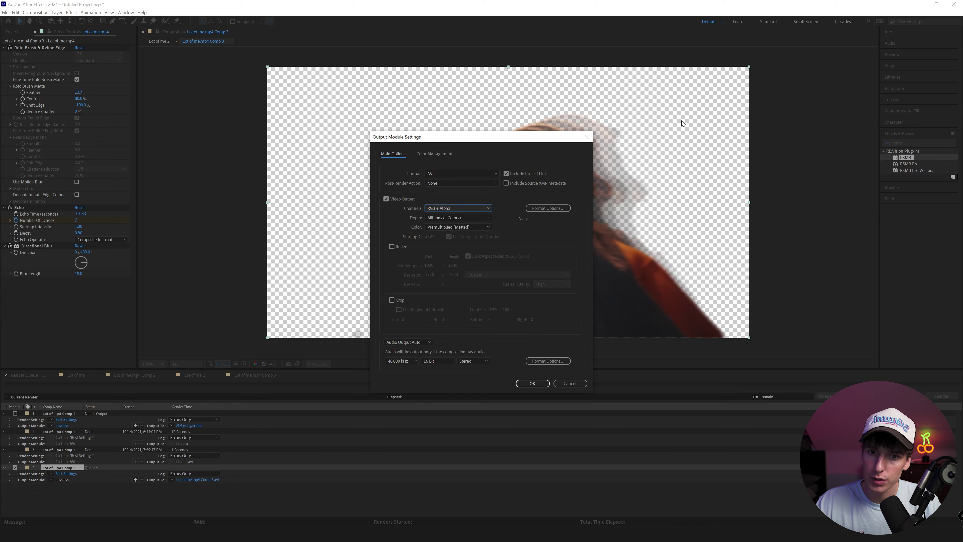
left_click(533, 383)
- Set the Comp 3 render's output file to blur ex in the 01 Footage folder, replacing the existing file
left_click(197, 480)
left_click(88, 81)
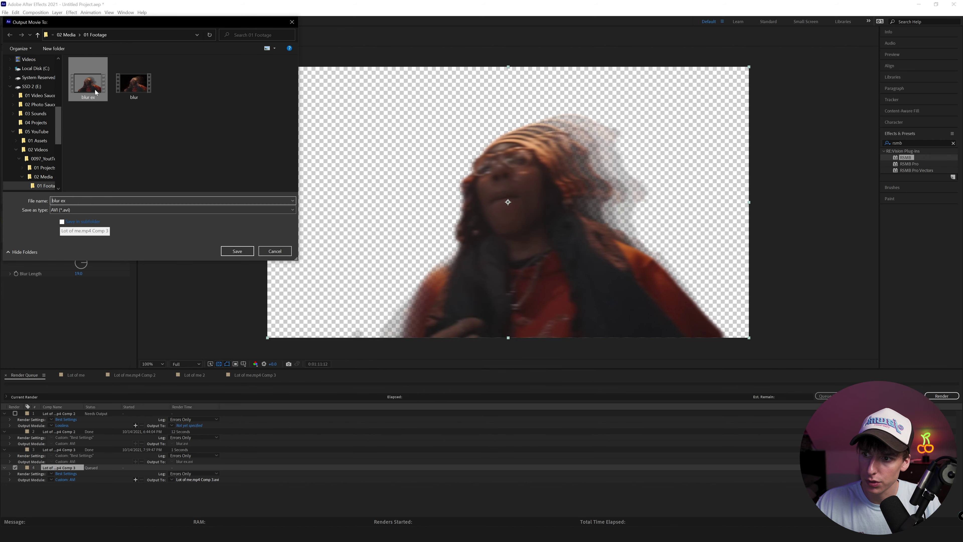
left_click(236, 249)
left_click(529, 280)
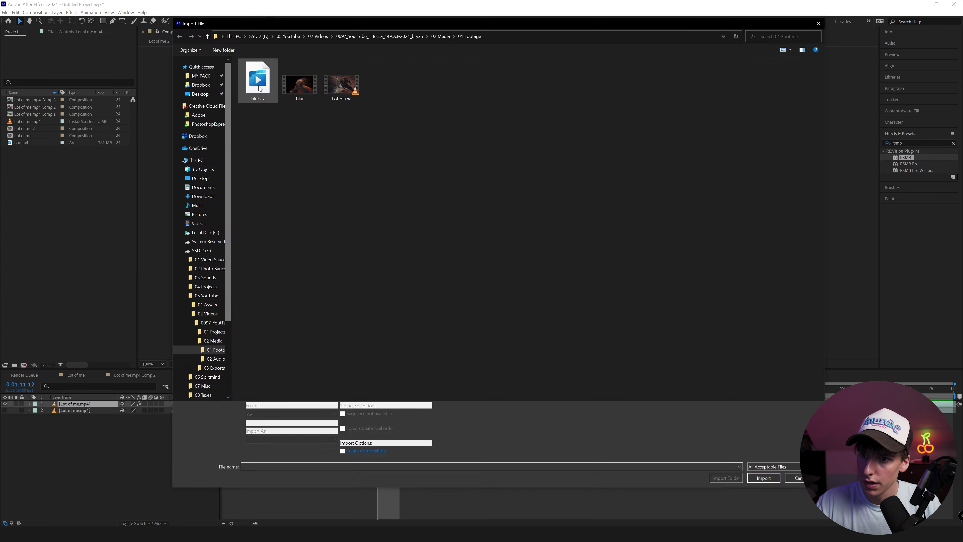
- Import the rendered blur ex.avi, place it above the roto layers in Comp 3 and preview it
double_click(259, 88)
left_click_drag(25, 152, 56, 402)
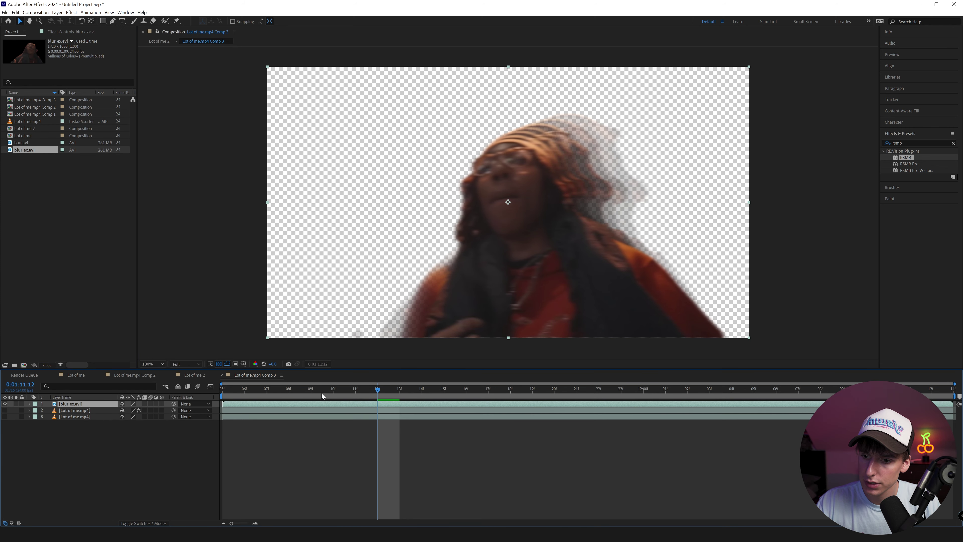
key("space")
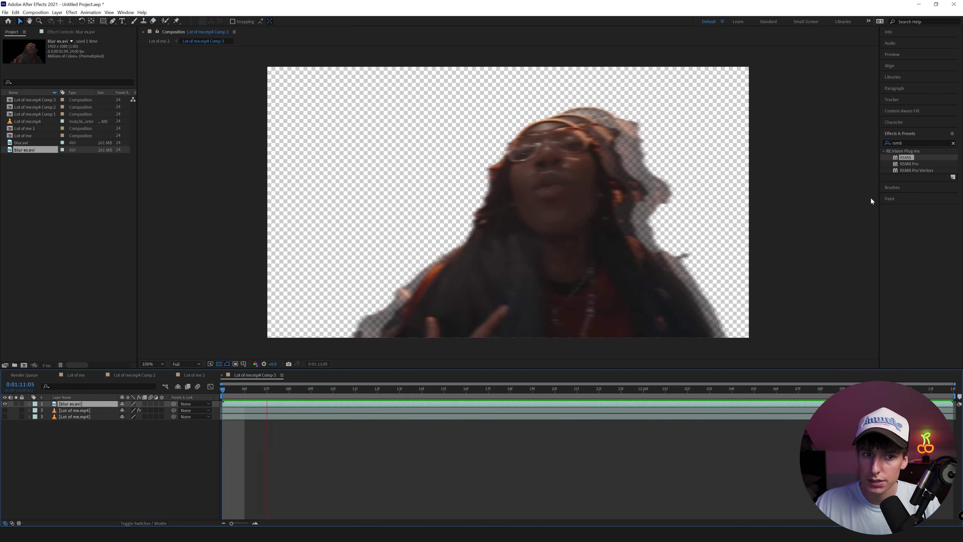
- Apply RSMB to the blur ex.avi layer, increase its Blur Amount and preview the stronger motion blur
left_click_drag(905, 157, 331, 407)
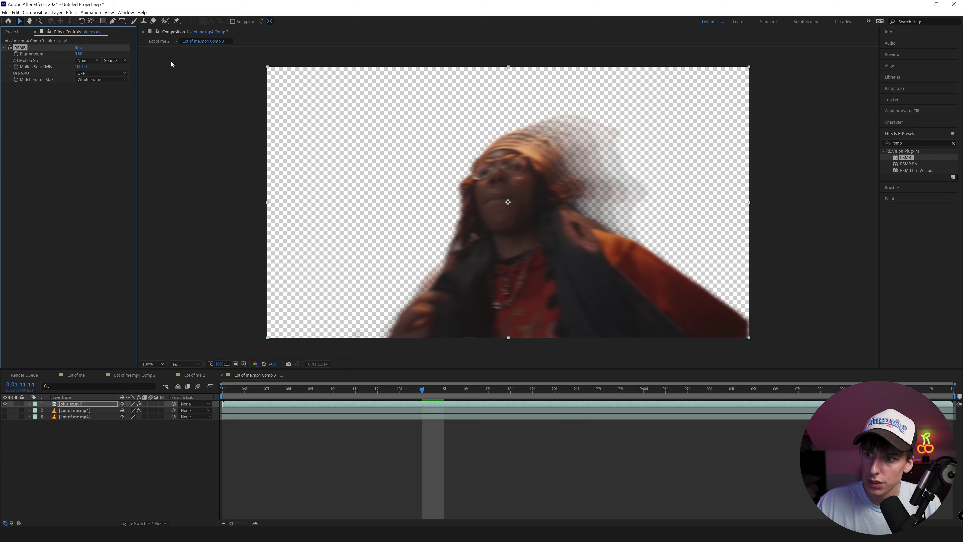
left_click_drag(86, 53, 91, 55)
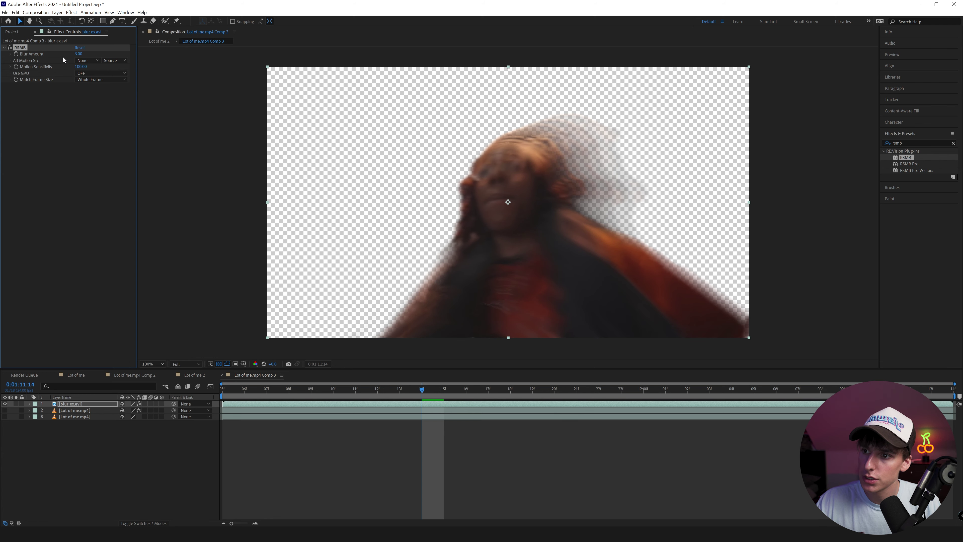
key("space")
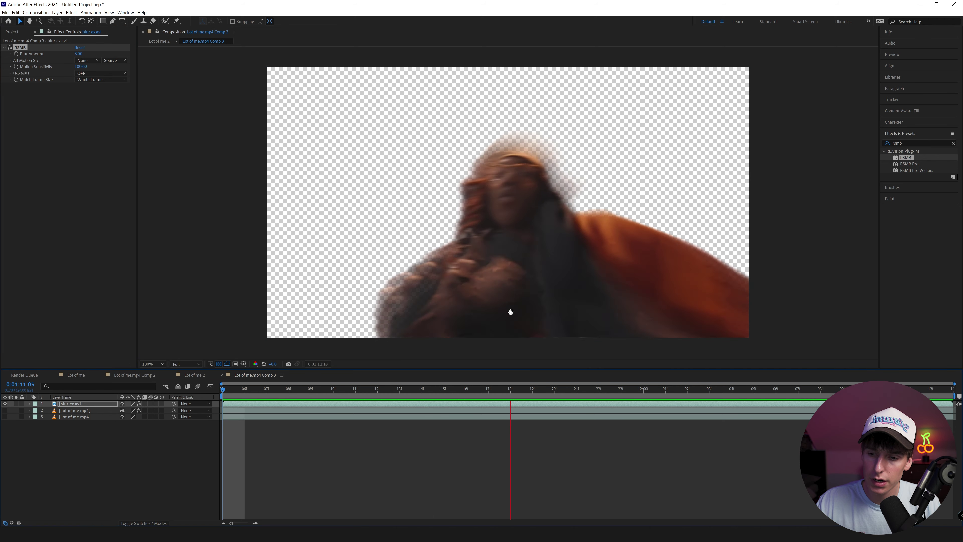
key("space")
- Apply RSMB to the Comp 3 layer in Lot of me 2 and preview the transition from 0:01:11:03
left_click(185, 375)
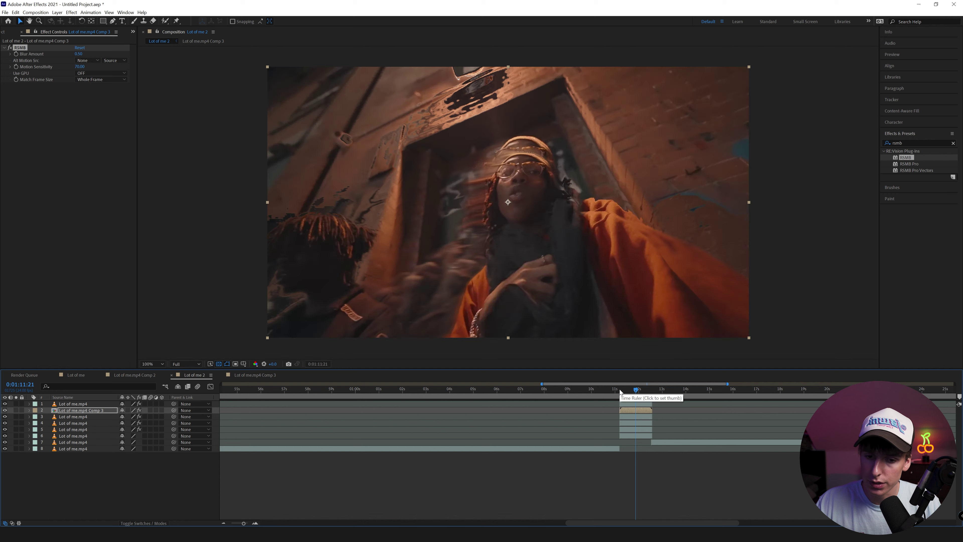
left_click(619, 390)
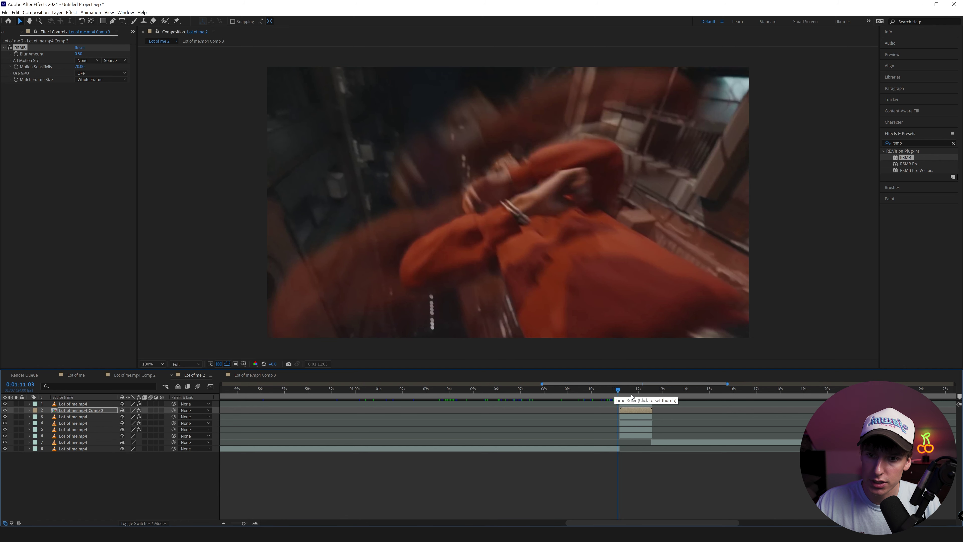
key("space")
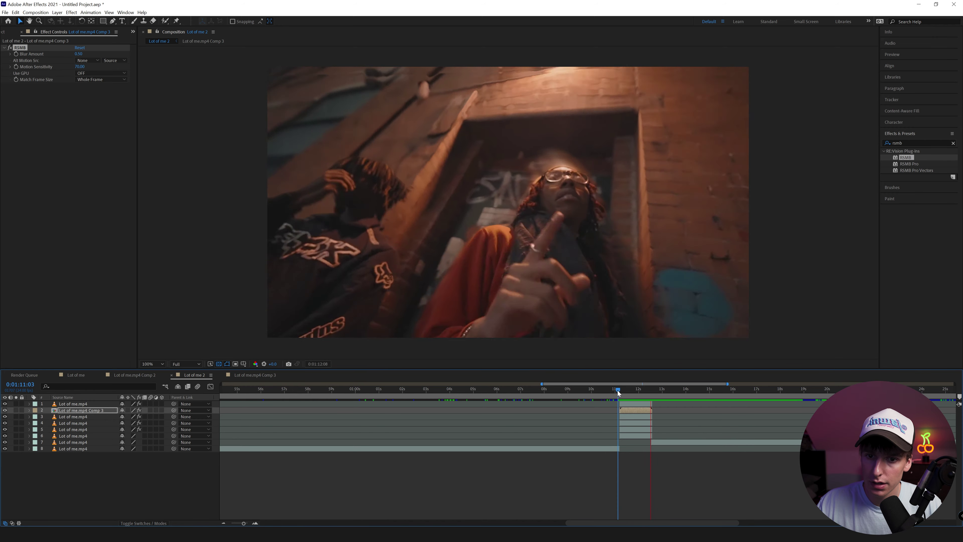
- Disable the Displacement Map effect on the masked doorway layer, layer 4, at 0:01:11:14
left_click_drag(617, 391, 629, 391)
left_click(632, 415)
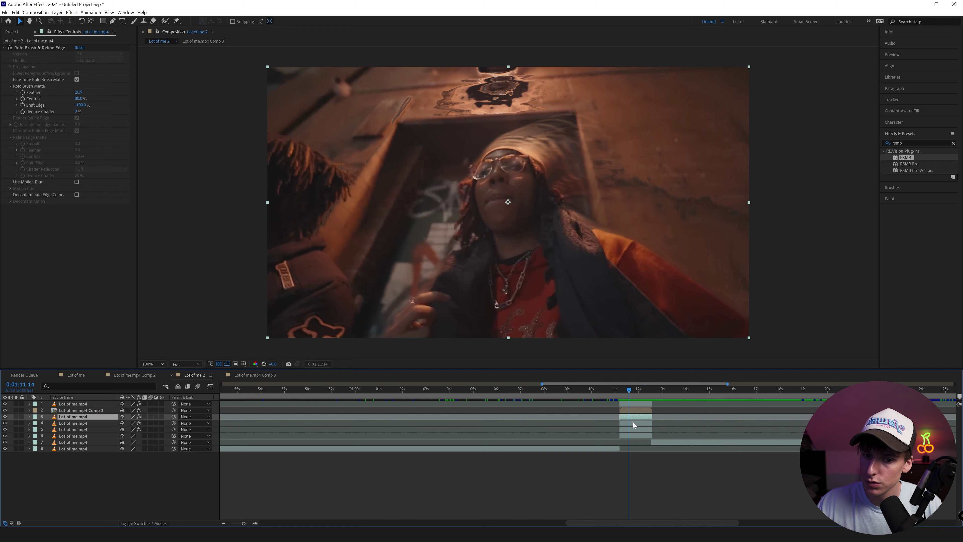
left_click(633, 422)
left_click(11, 47)
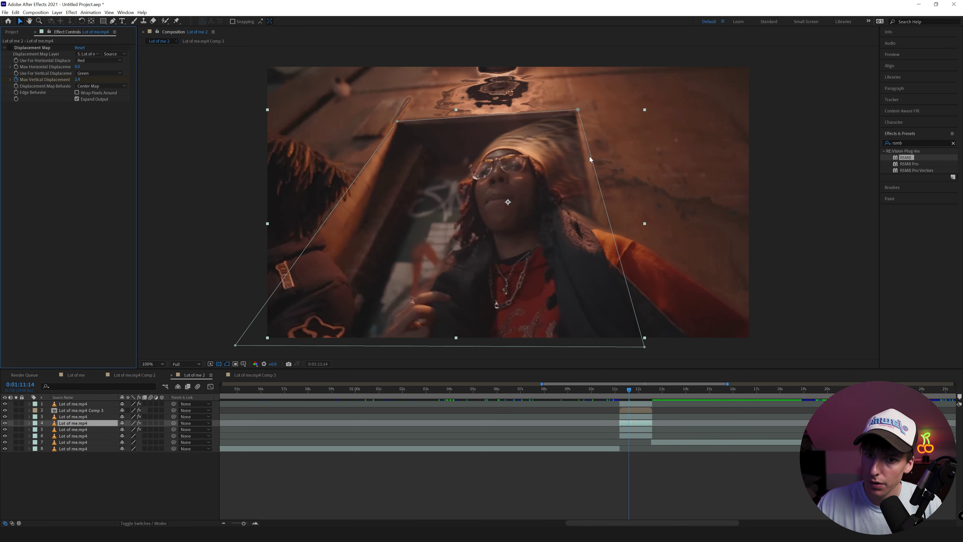
- Preview the transition without the doorway displacement from 0:01:11:04
key("space")
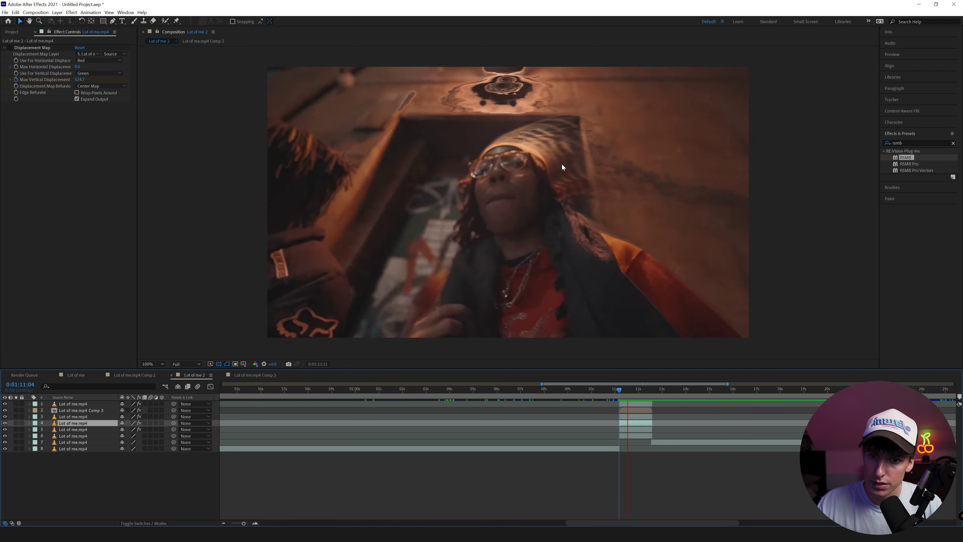
key("space")
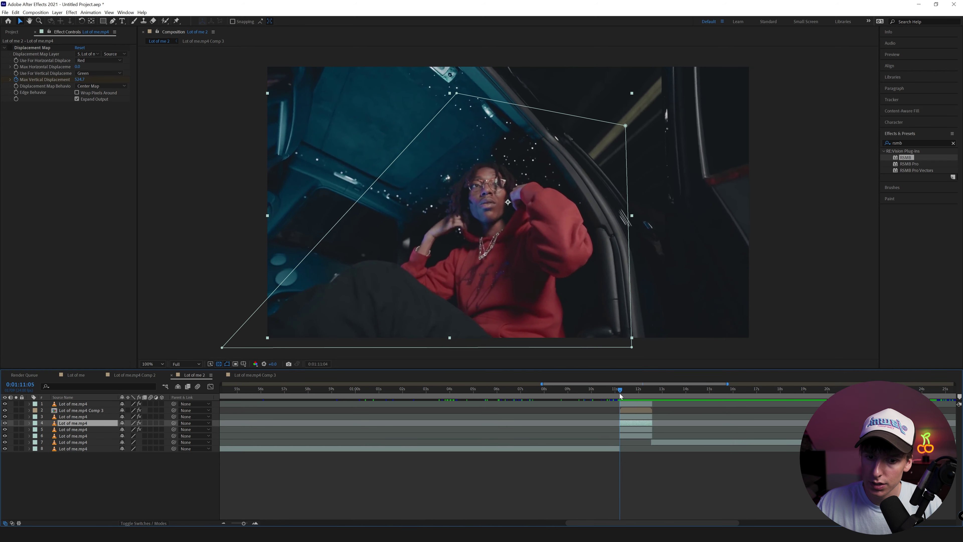
key("space")
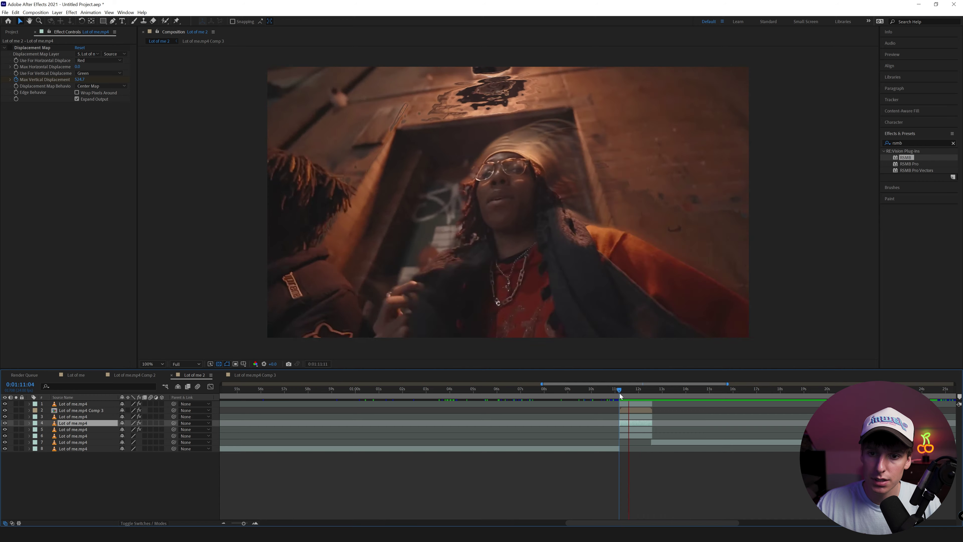
key("space")
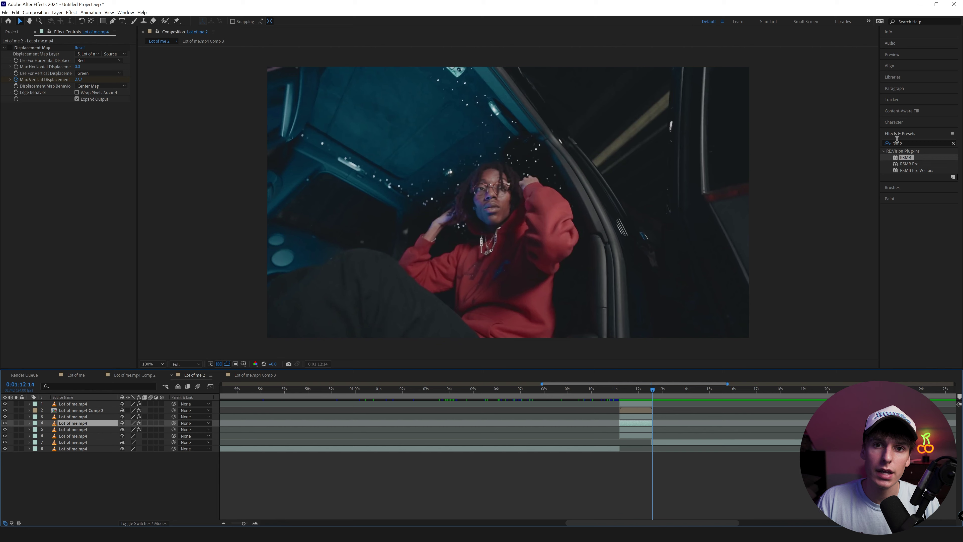
- Show the earlier part of the music video in Lot of me 2, at 0:00:23:08
left_click_drag(400, 385, 522, 396)
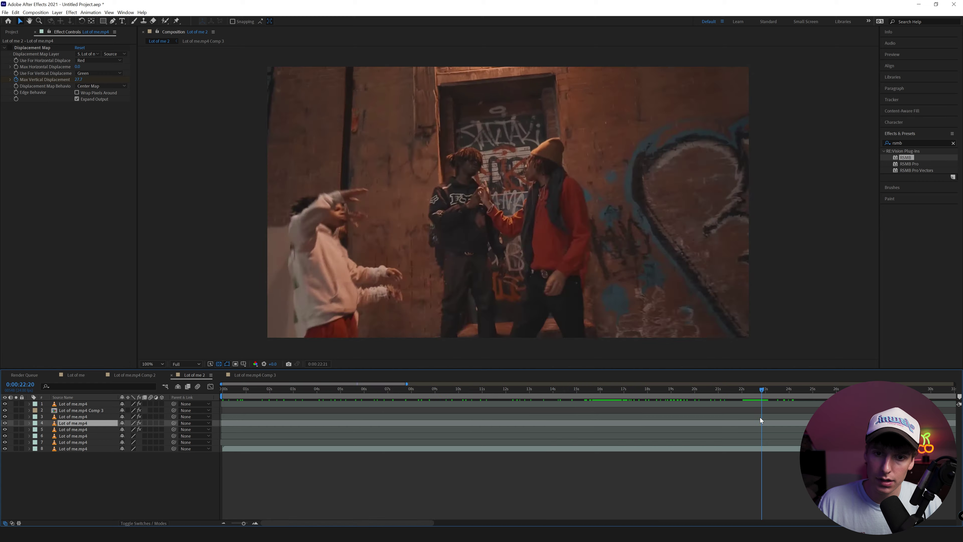
left_click_drag(760, 417, 773, 418)
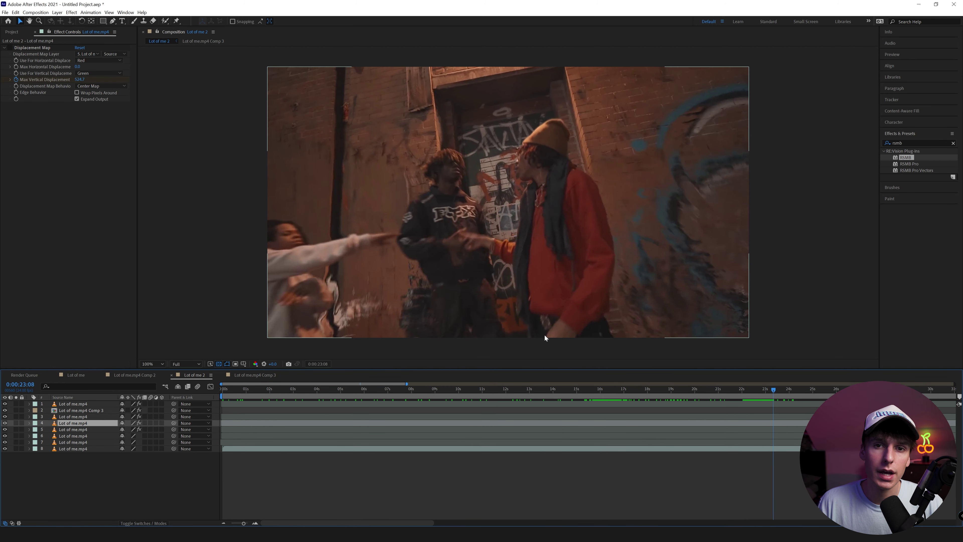